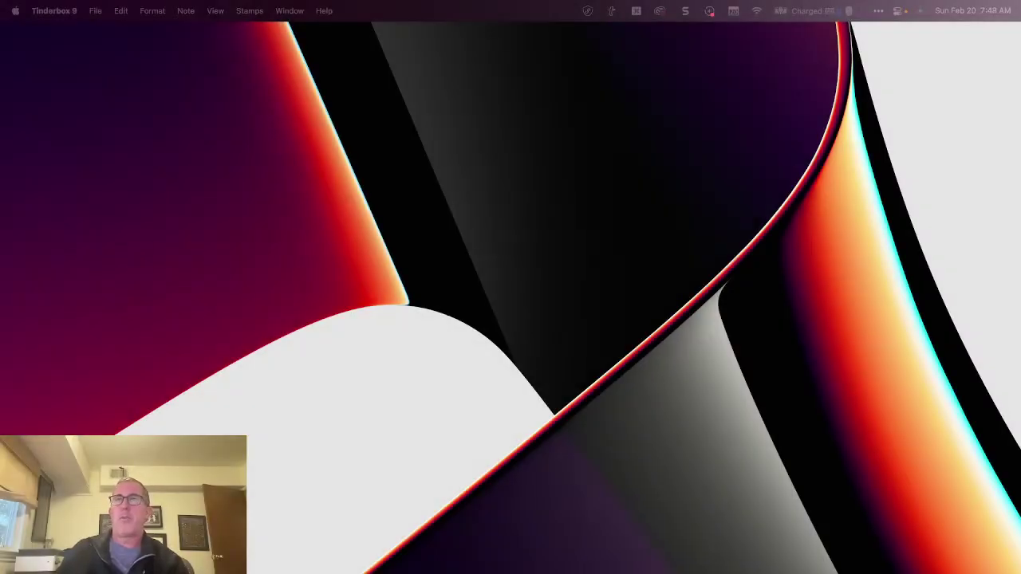
Step: Show the Export Inspector and move its window aside, then return to Tinderbox
key("super+1")
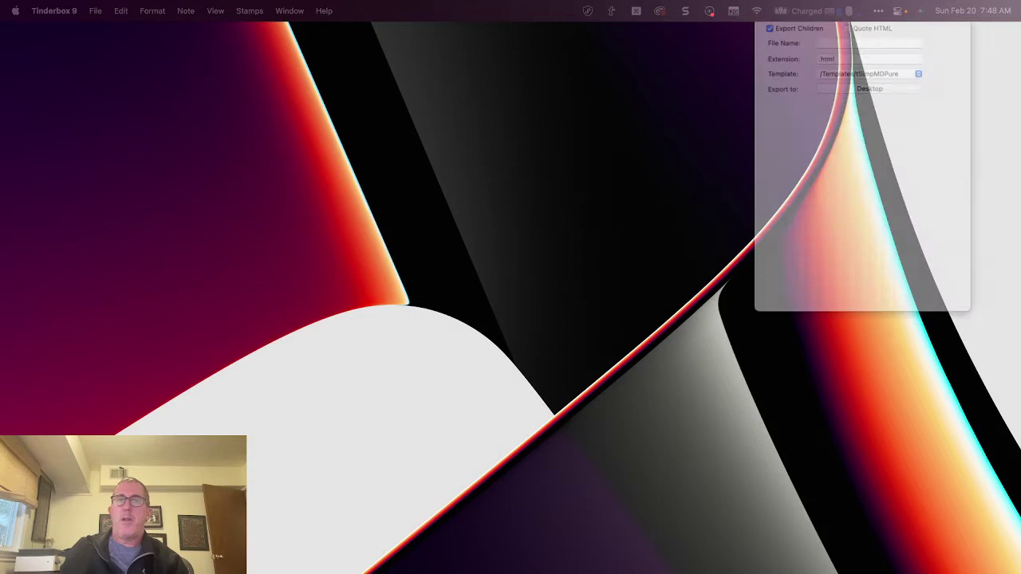
left_click_drag(883, 29, 876, 119)
left_click(153, 105)
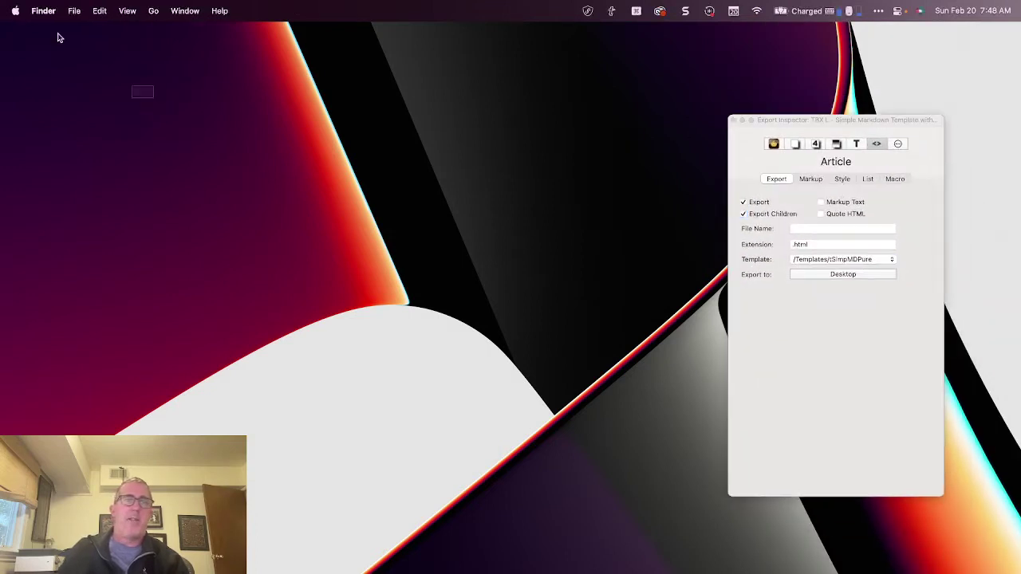
left_click(73, 10)
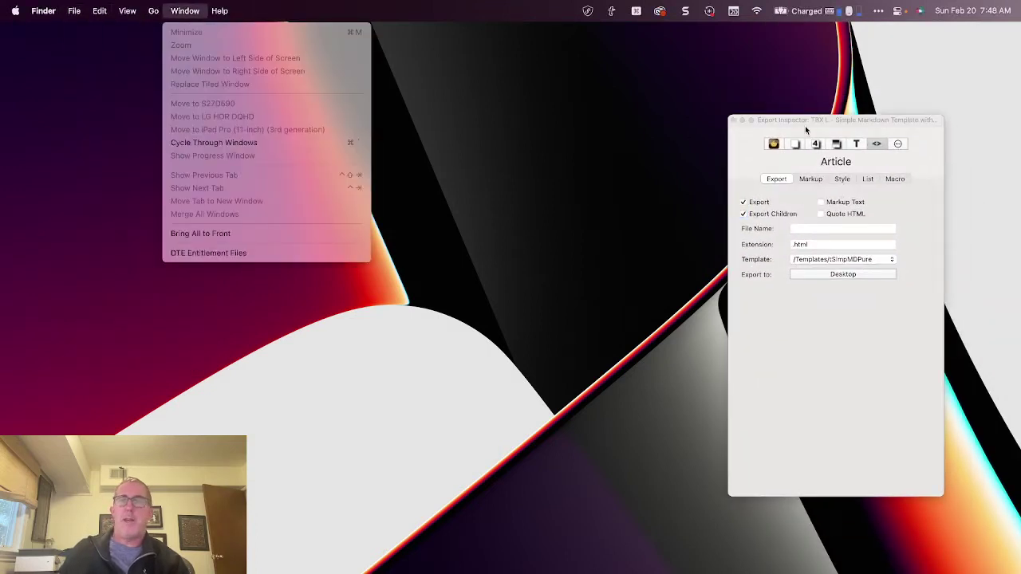
key("super+Tab")
Step: Create a new blank document with a note titled 'Note 1' on the map
left_click(95, 11)
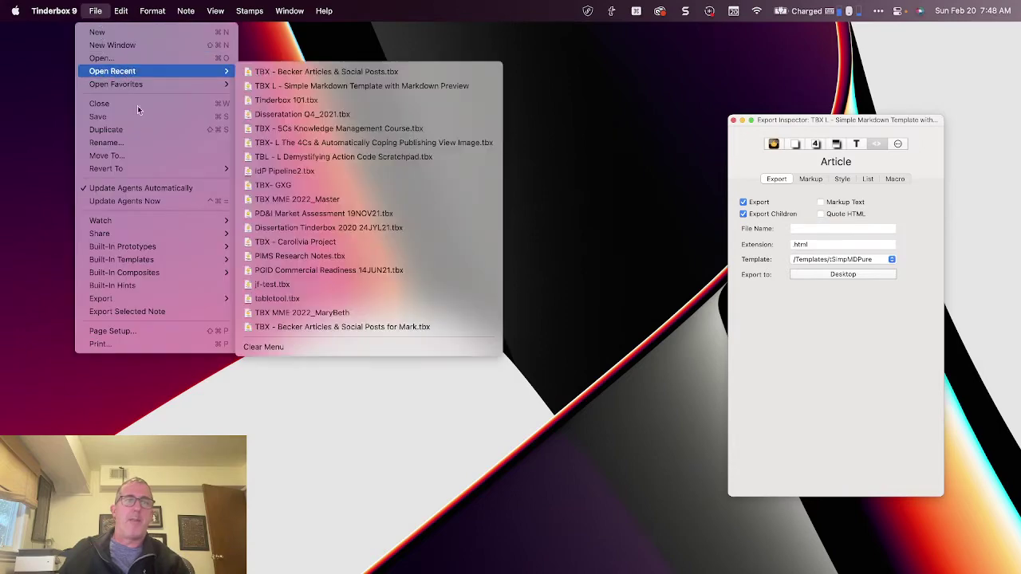
left_click(96, 32)
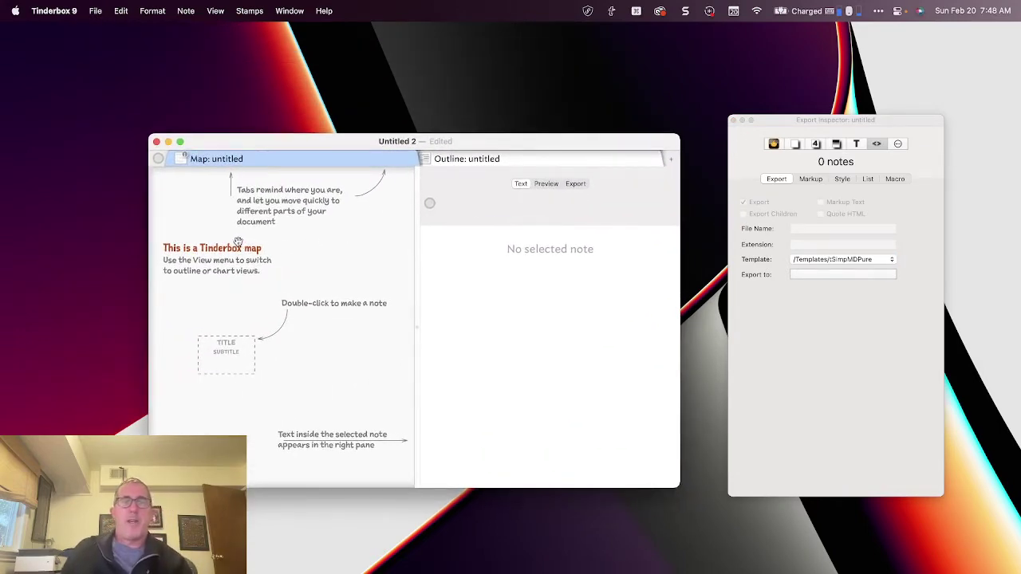
double_click(237, 242)
type("Nore")
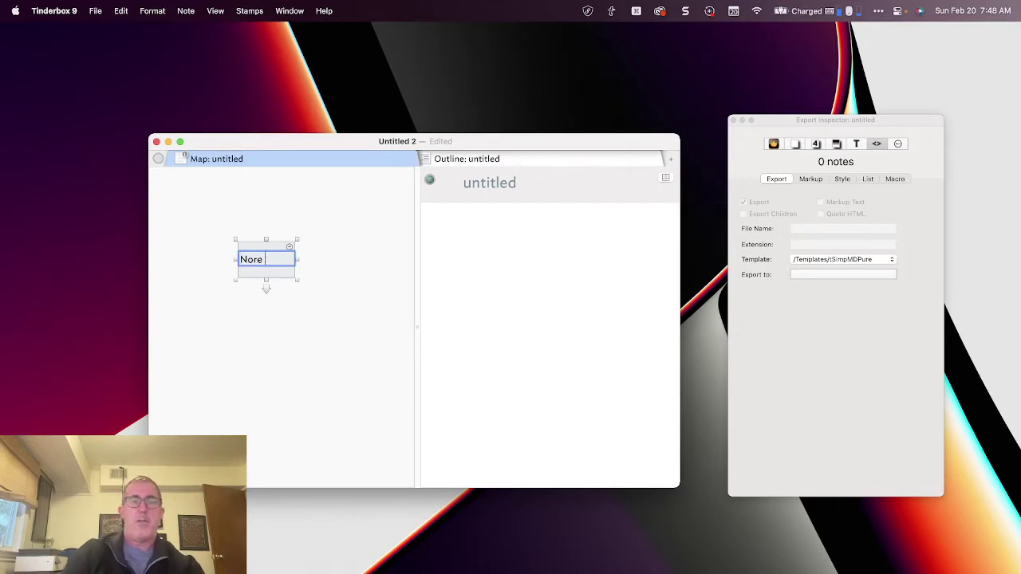
key("BackSpace")
key("BackSpace")
key("BackSpace")
type("te 1")
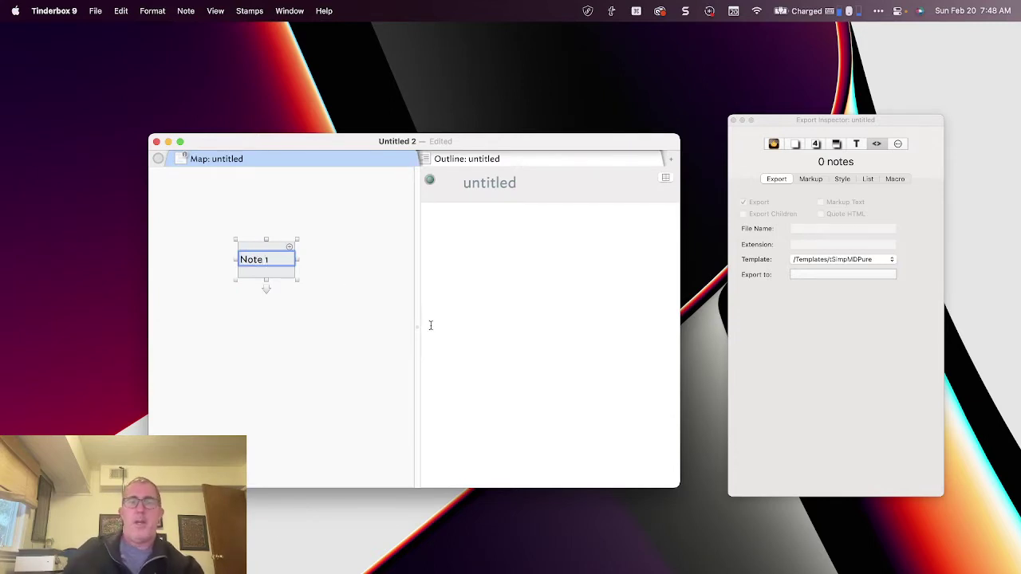
Step: Fill Note 1's text with a pasted Lorem ipsum paragraph
left_click(481, 329)
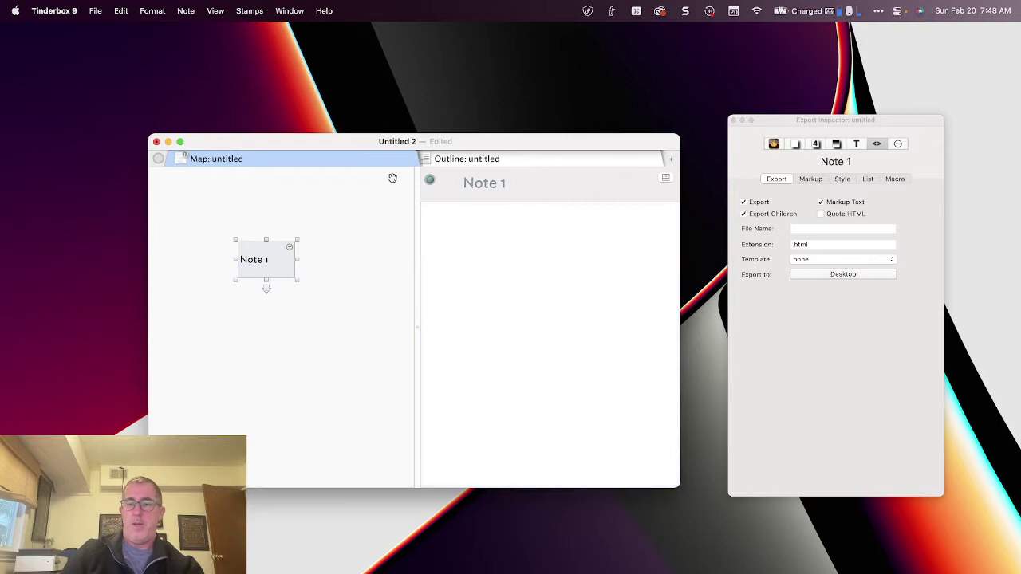
type("/Lorem")
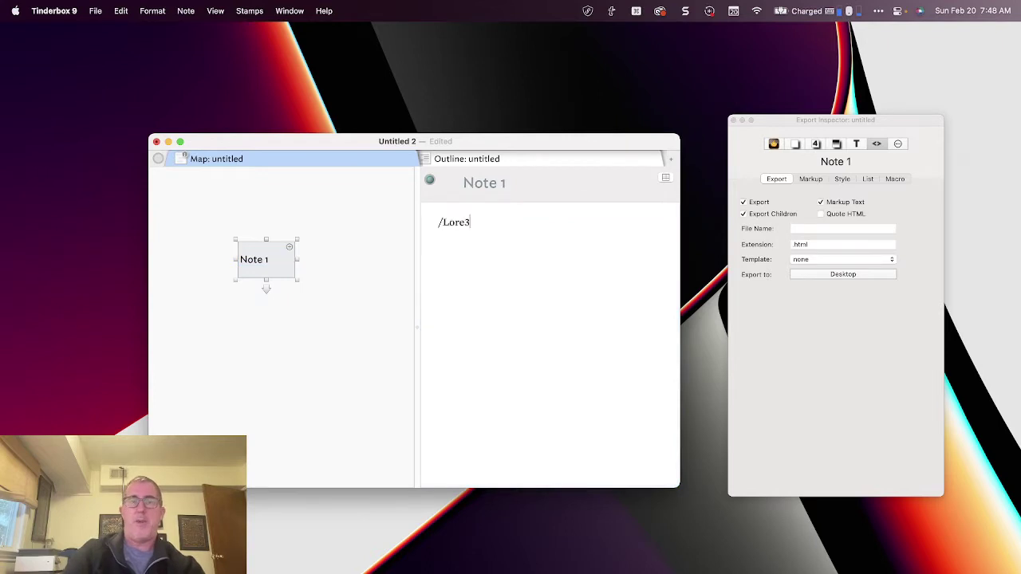
key("BackSpace")
key("BackSpace")
key("BackSpace")
key("BackSpace")
key("BackSpace")
key("BackSpace")
type("Lorem ipsum dolor sit amet, consectetur adipiscing elit, sed do eiusmod tempor incididunt ut labore et dolore magna aliqua. Ut enim ad minim veniam, quis nostrud exercitation ullamco laboris nisi ut aliquip ex ea commodo consequat. Duis aute irure dolor in reprehenderit in voluptate velit esse cillum dolore eu fugiat nulla pariatur. Excepteur sint occaecat cupidatat non proident, sunt in culpa qui officia deserunt mollit anim id est laborum.")
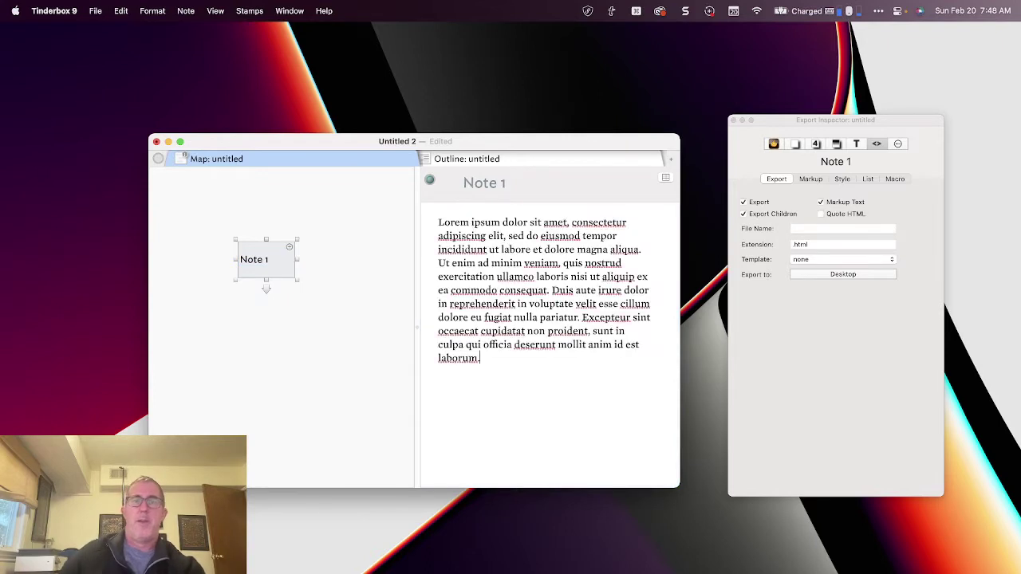
Step: Create a 'Note 2 child' note with Lorem text and drop it into Note 1
left_click(283, 322)
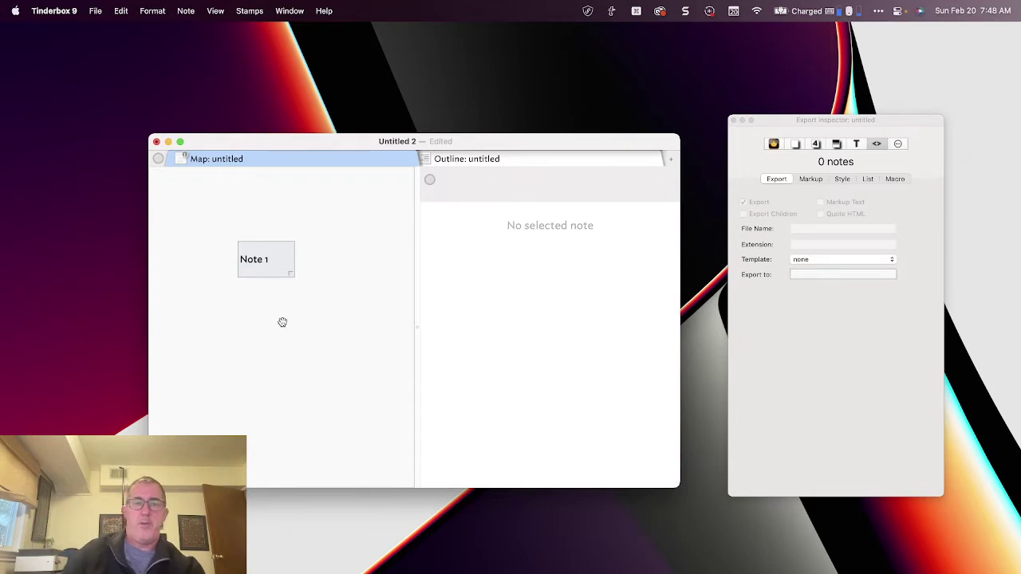
double_click(295, 335)
type("Note ")
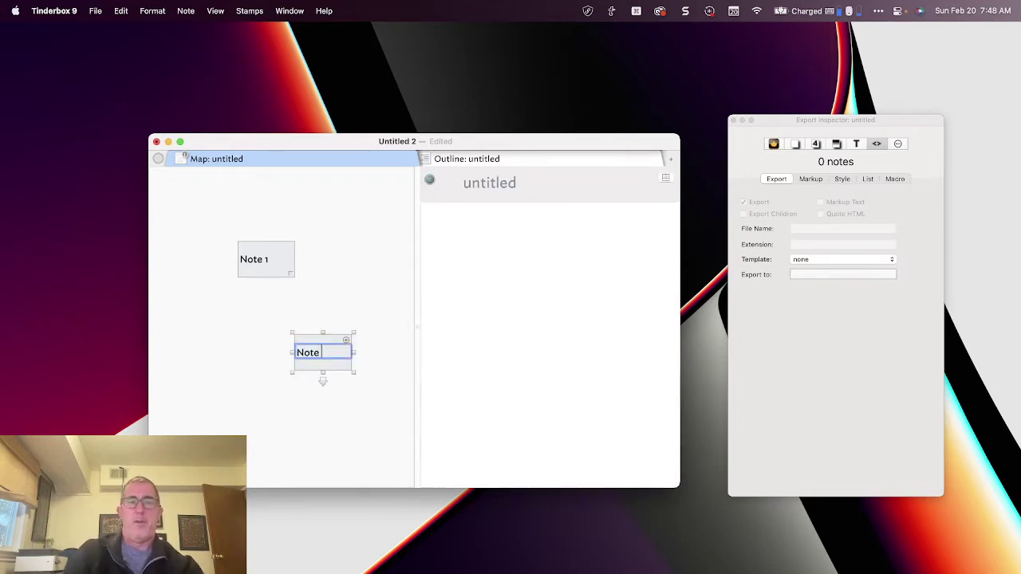
type("2")
key("super+a")
type("child")
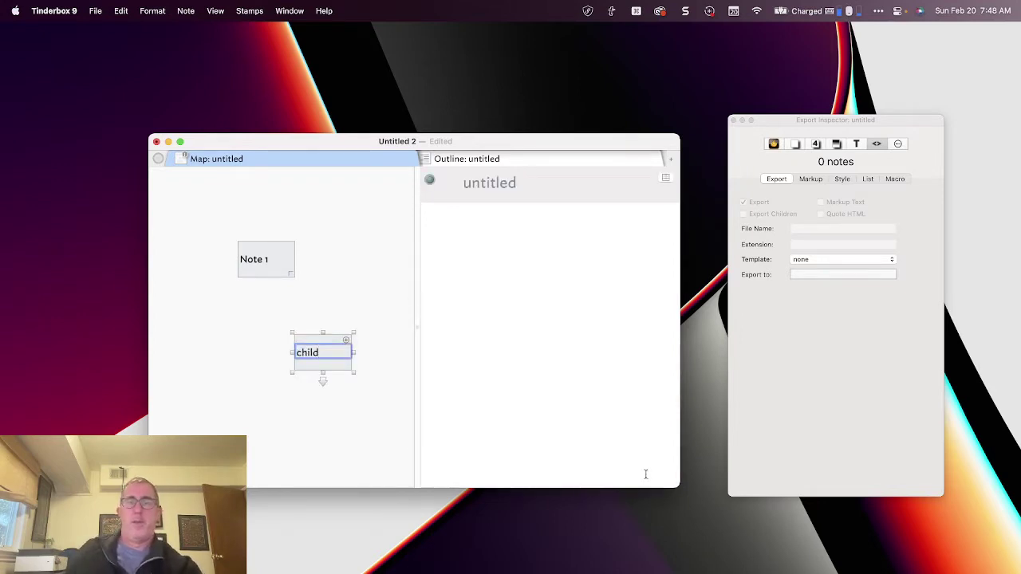
left_click(550, 385)
type("/L")
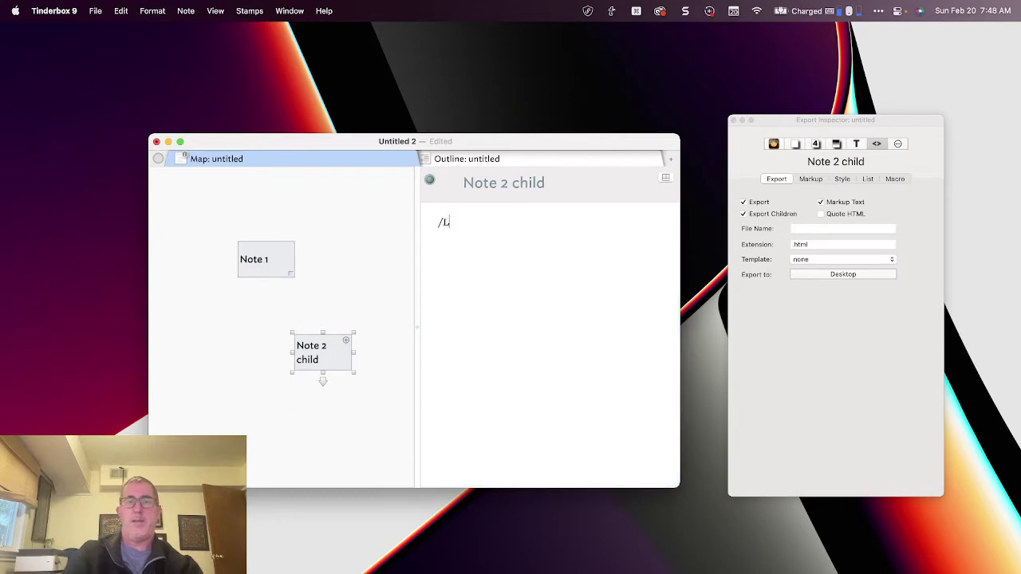
type("orem ipsum dolor sit amet, consectetur")
left_click_drag(331, 359, 235, 215)
left_click_drag(260, 249, 291, 270)
Step: Show the text pane selector and preview Note 1's rendered text, briefly checking its export view
left_click(290, 11)
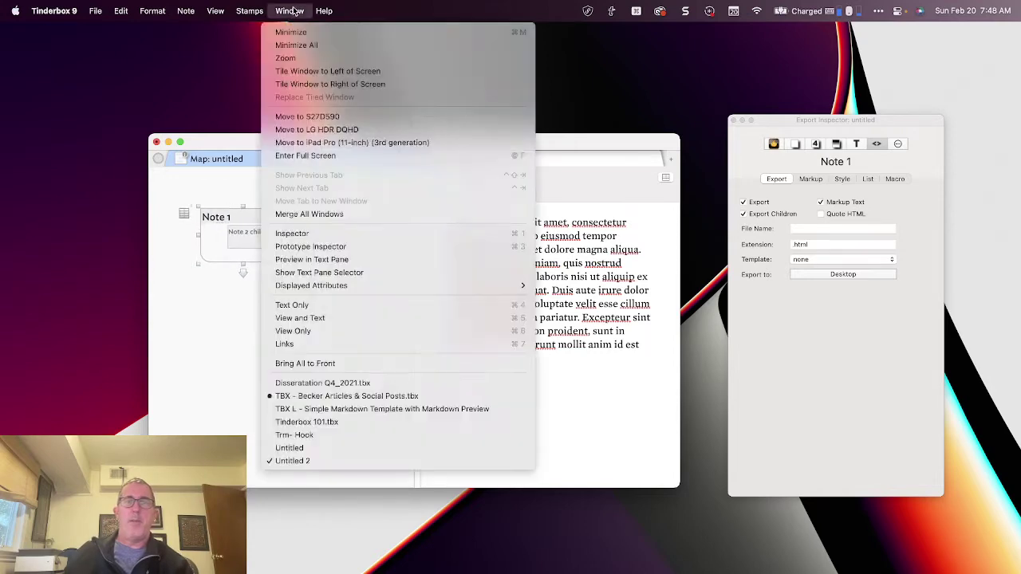
left_click(294, 10)
left_click(293, 11)
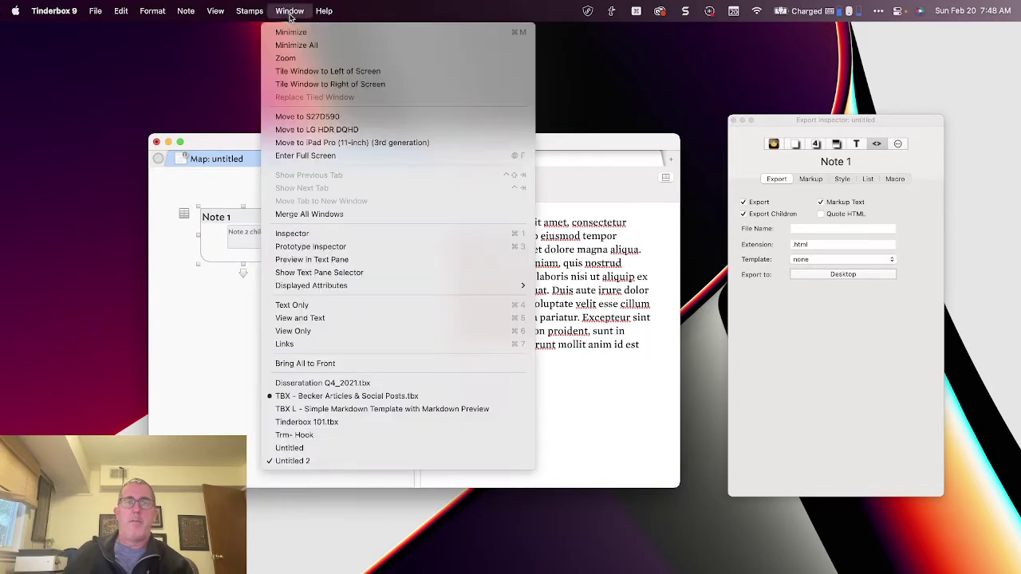
left_click(371, 272)
left_click(547, 184)
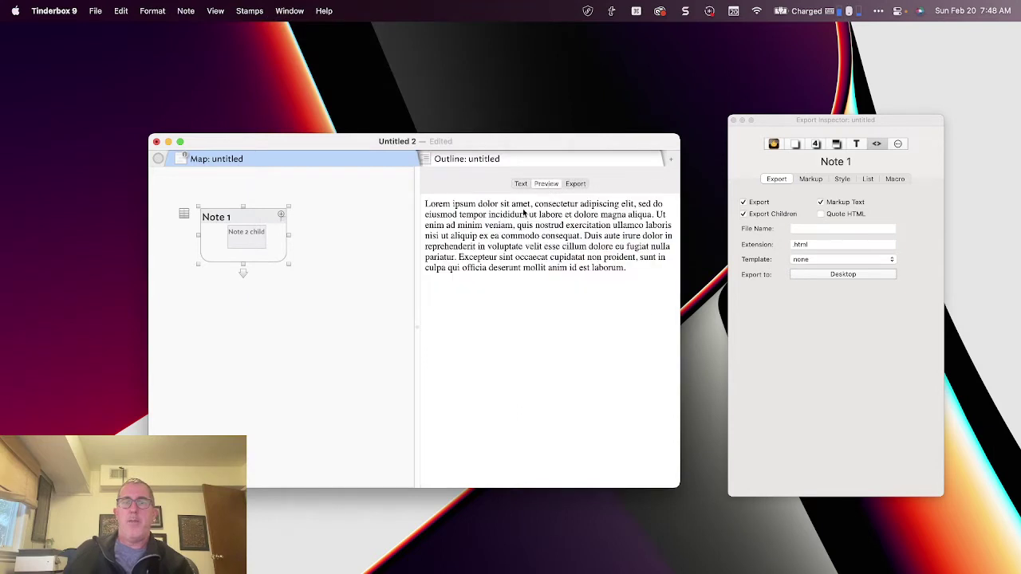
left_click_drag(526, 249, 425, 204)
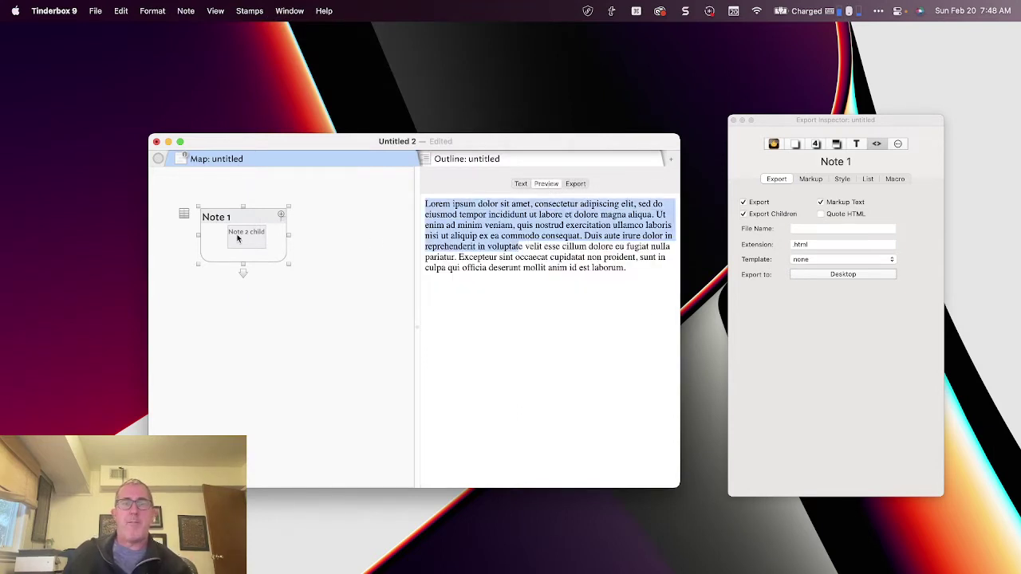
left_click(604, 254)
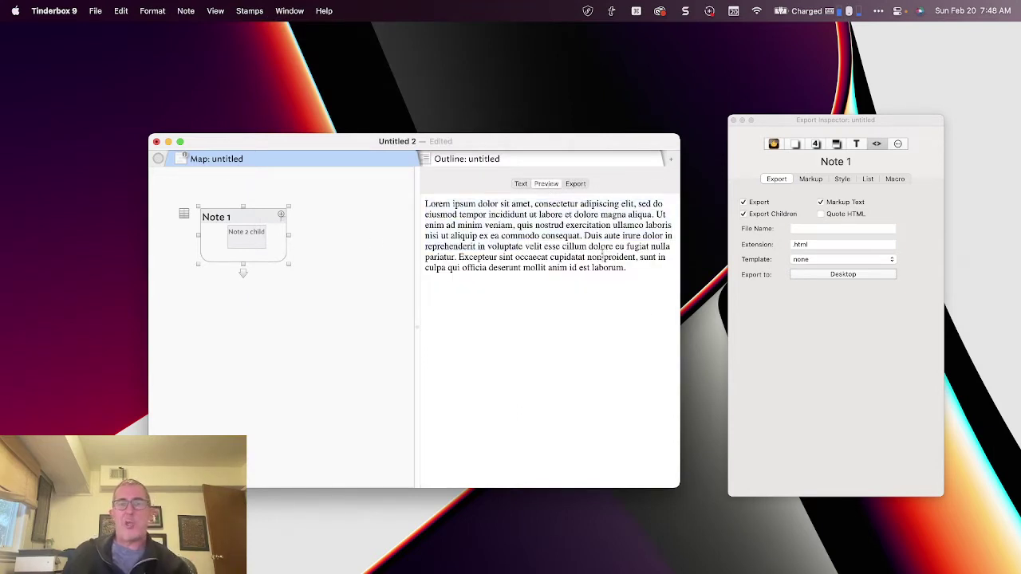
left_click(579, 186)
left_click(545, 185)
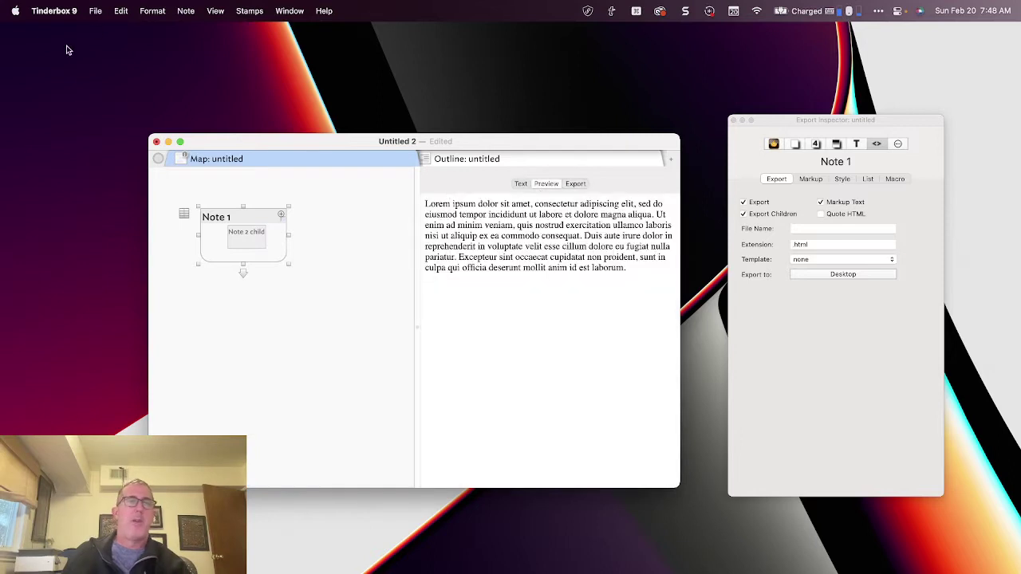
Step: Apply the built-in HTML export template from the File menu
left_click(95, 11)
mouse_move(192, 260)
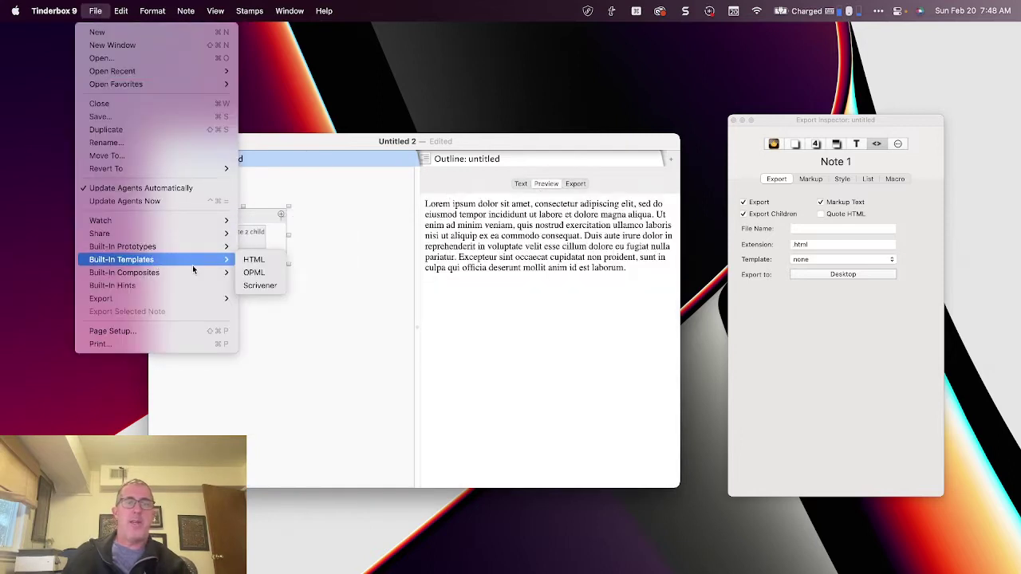
left_click(254, 260)
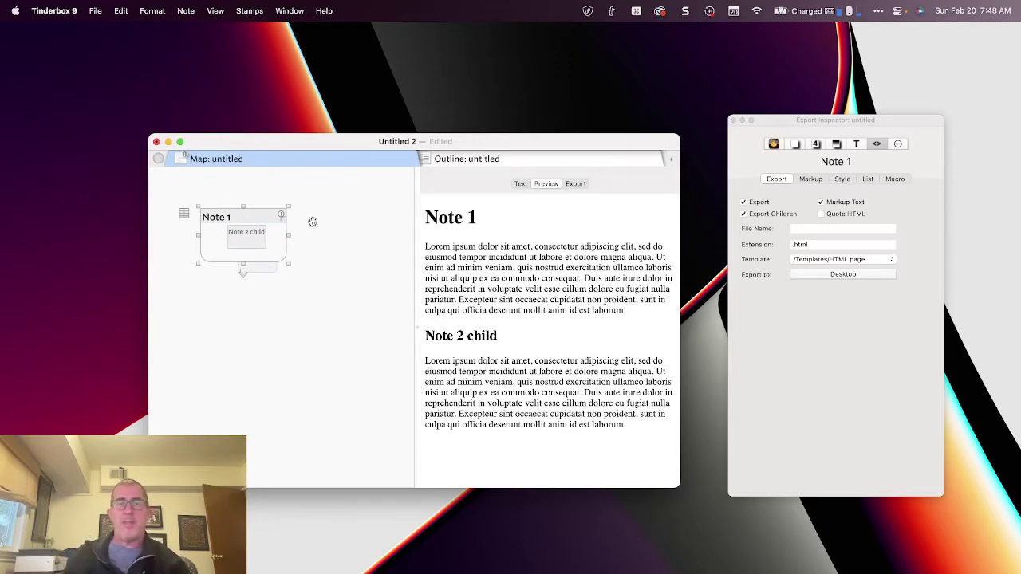
Step: Switch the left view to an outline and expand Templates down to HTML page
left_click(328, 163)
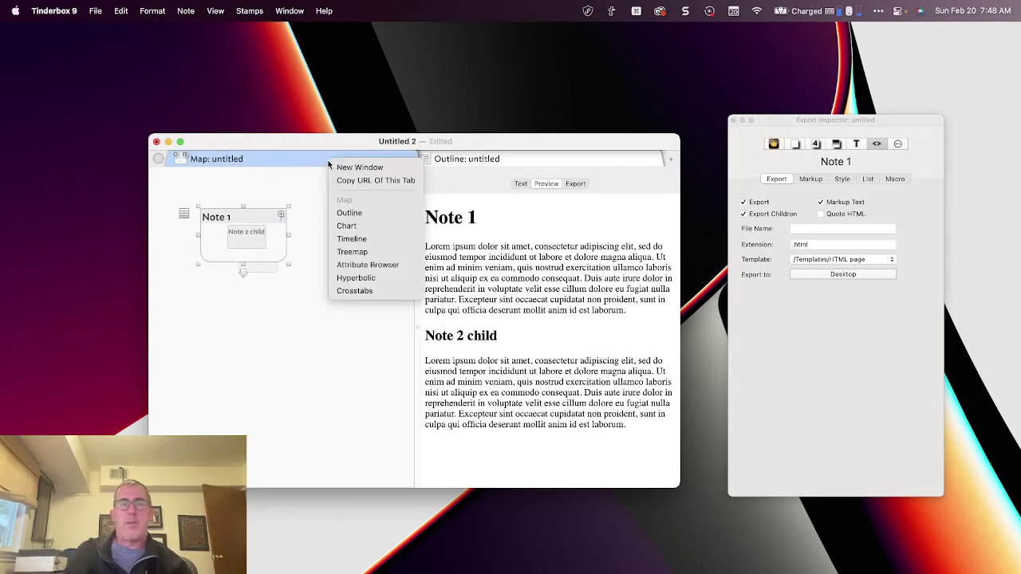
left_click(361, 213)
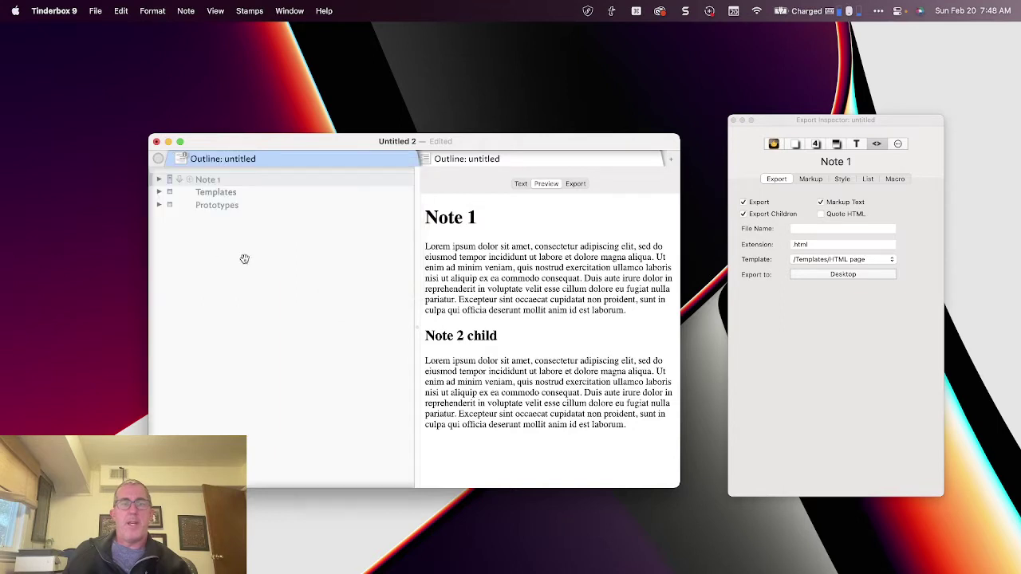
left_click(163, 193)
left_click(168, 194)
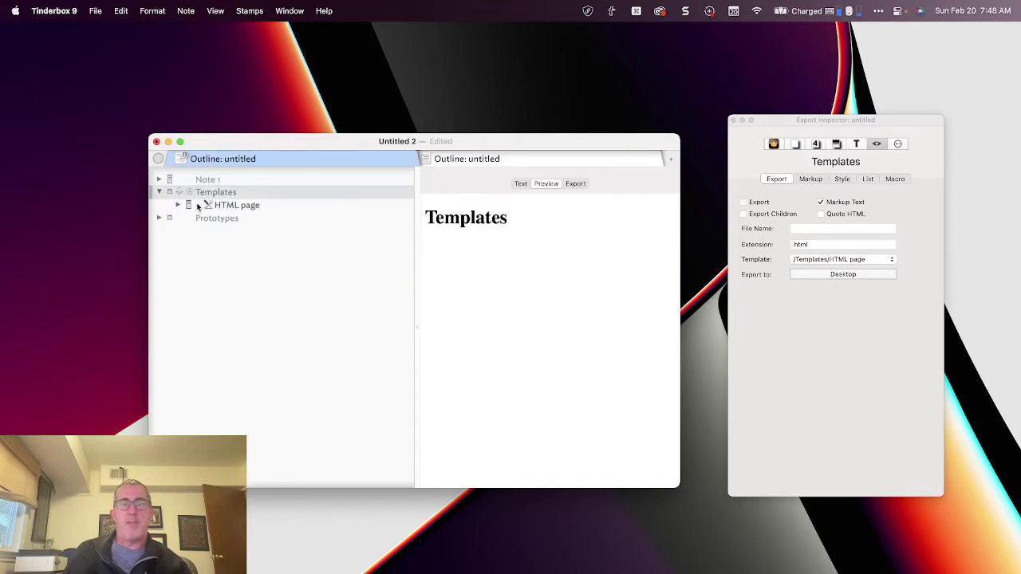
left_click(189, 205)
left_click(179, 205)
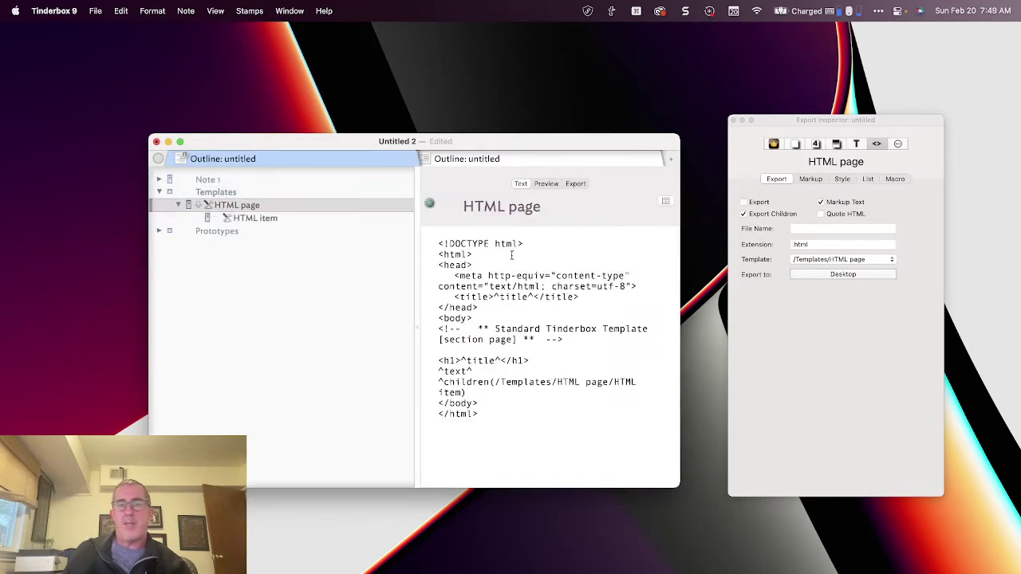
Step: Inspect the HTML page and HTML item template code, including the h1 title line
left_click_drag(438, 360, 543, 361)
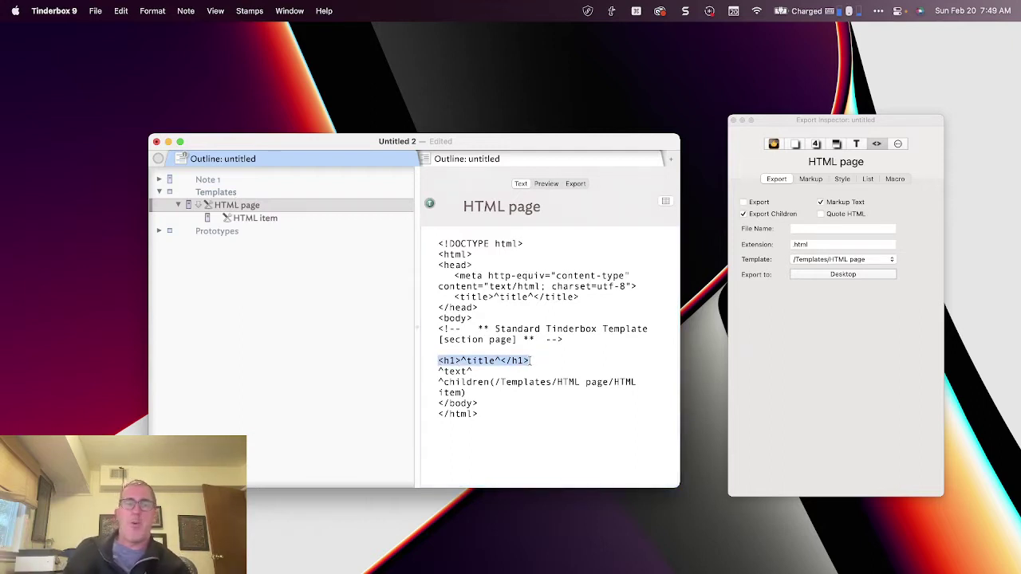
left_click_drag(472, 371, 444, 371)
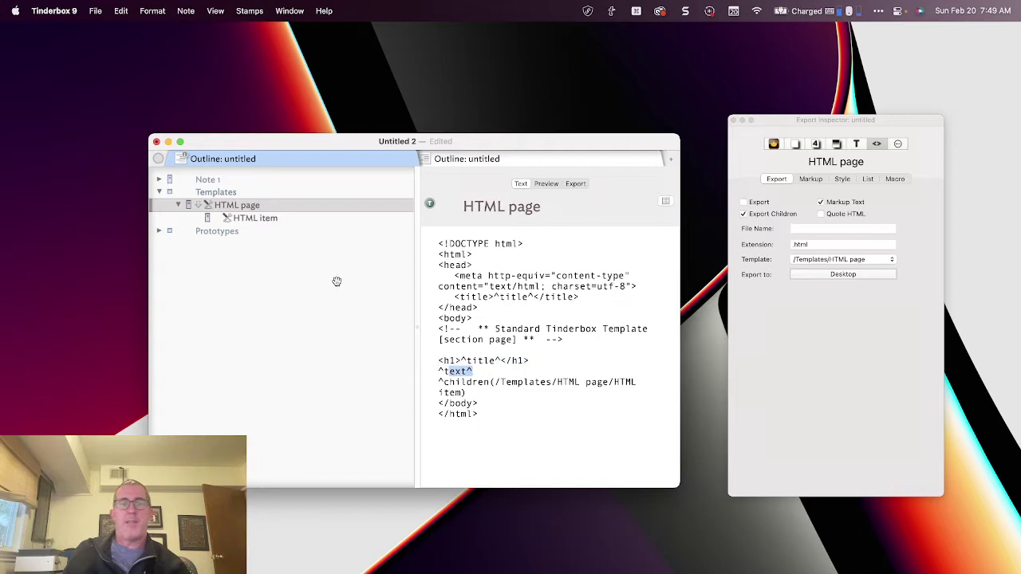
left_click(269, 219)
left_click_drag(438, 242, 583, 245)
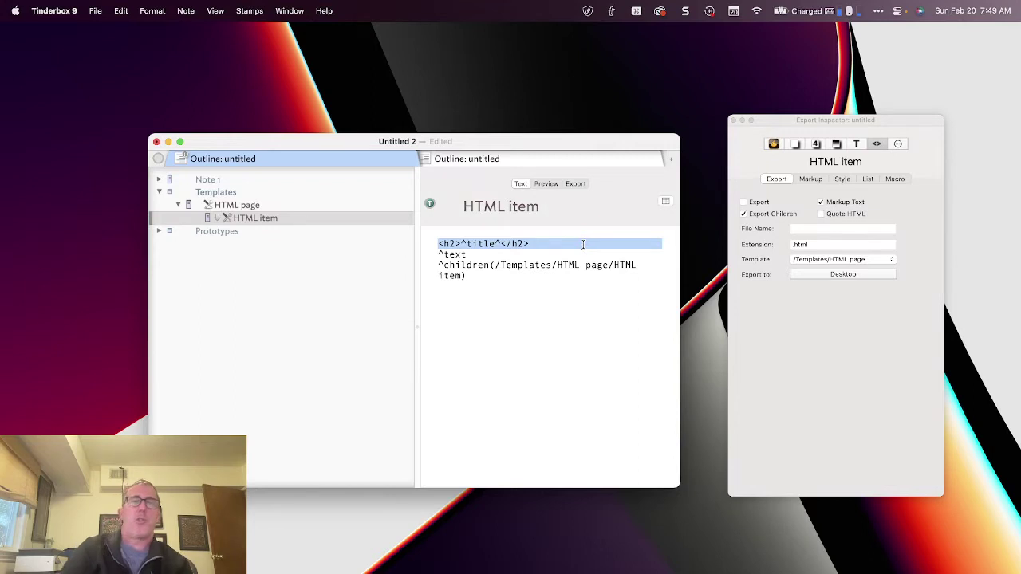
left_click(238, 207)
Step: Preview Note 1 rendered as HTML with its child, then close Untitled 2
left_click(224, 191)
key("Up")
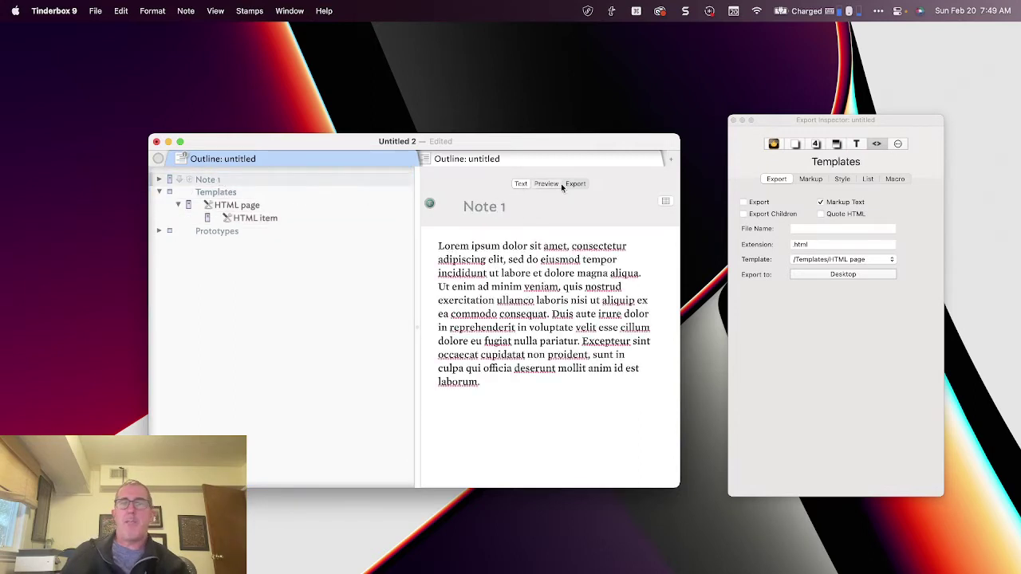
left_click(547, 183)
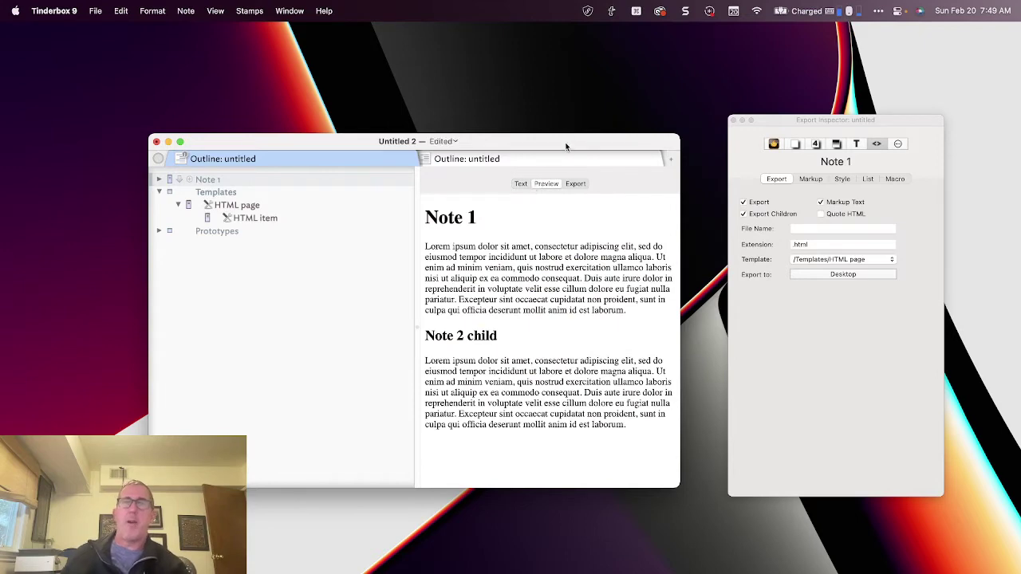
key("super+m")
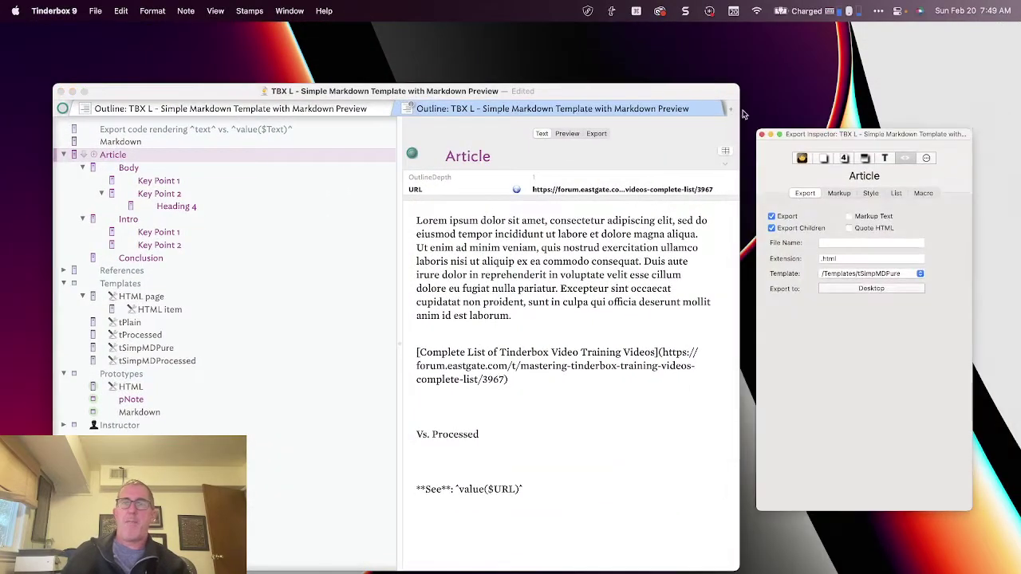
Step: Nudge the Export Inspector aside to show Article's tSimpMDPure export settings
left_click_drag(823, 138, 856, 146)
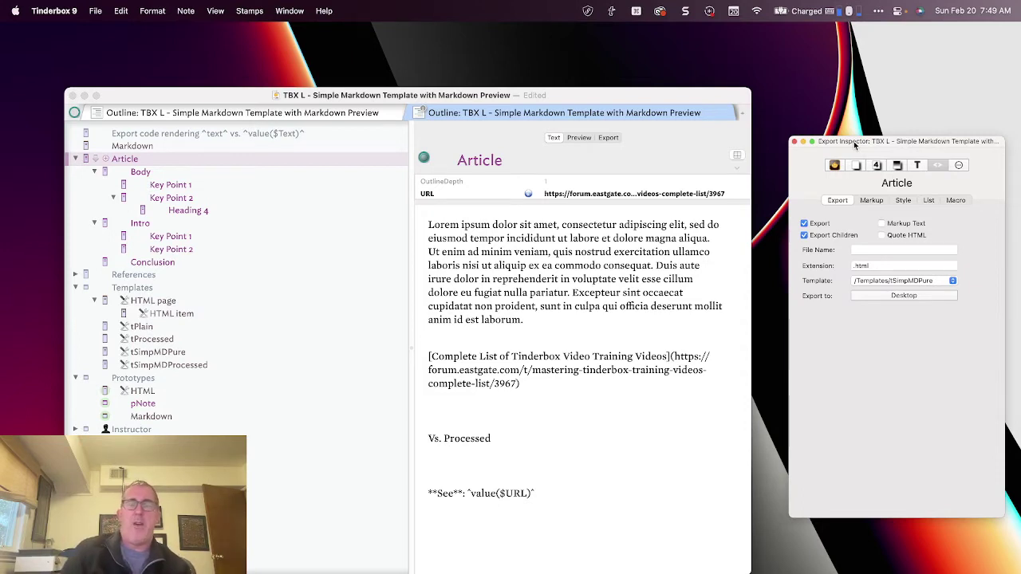
Step: Read the five References notes, Training Video through Markdown Guide, then collapse References and open Markdown
left_click(75, 276)
left_click(76, 275)
left_click(163, 288)
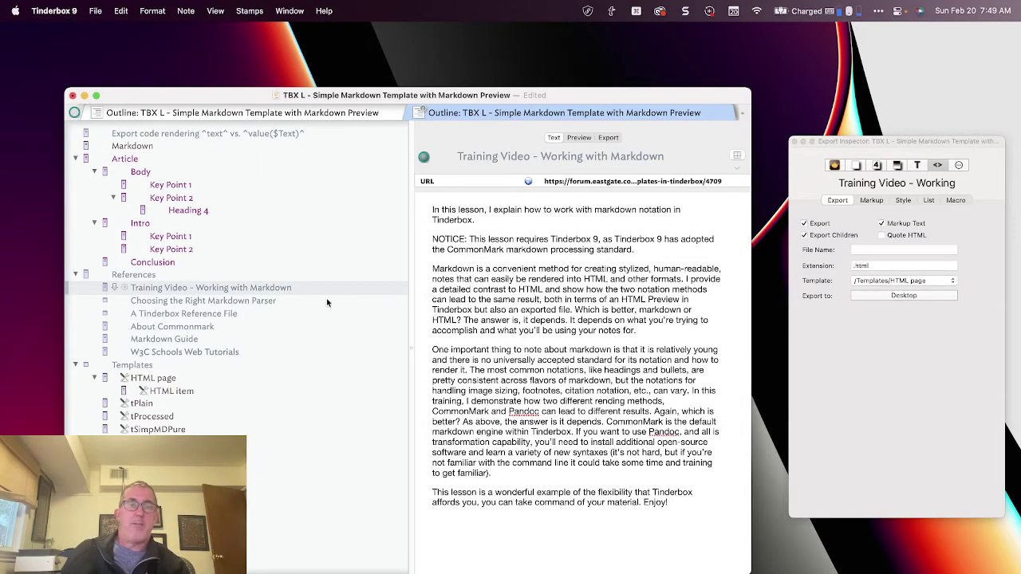
left_click(226, 299)
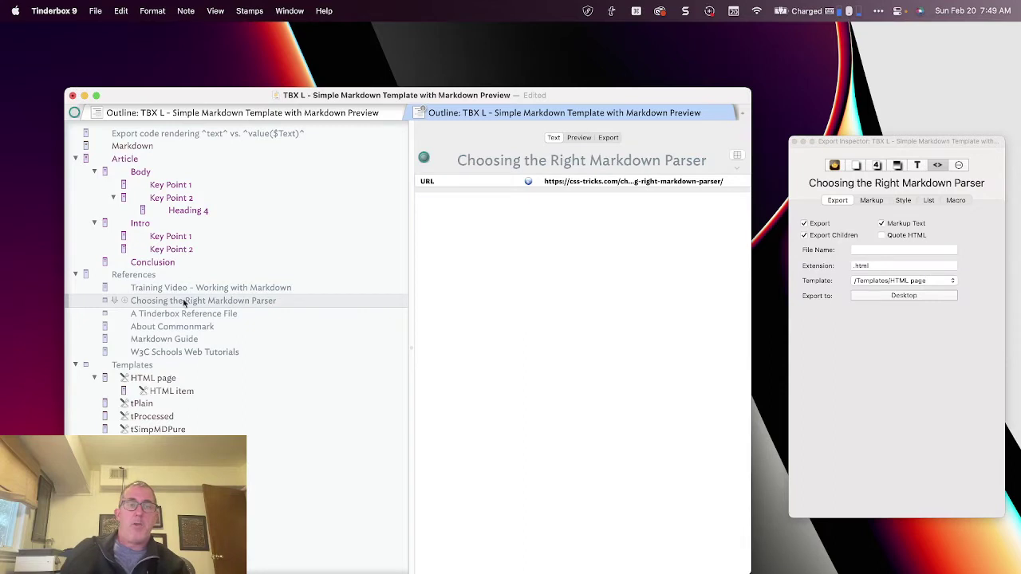
left_click(201, 325)
left_click(191, 316)
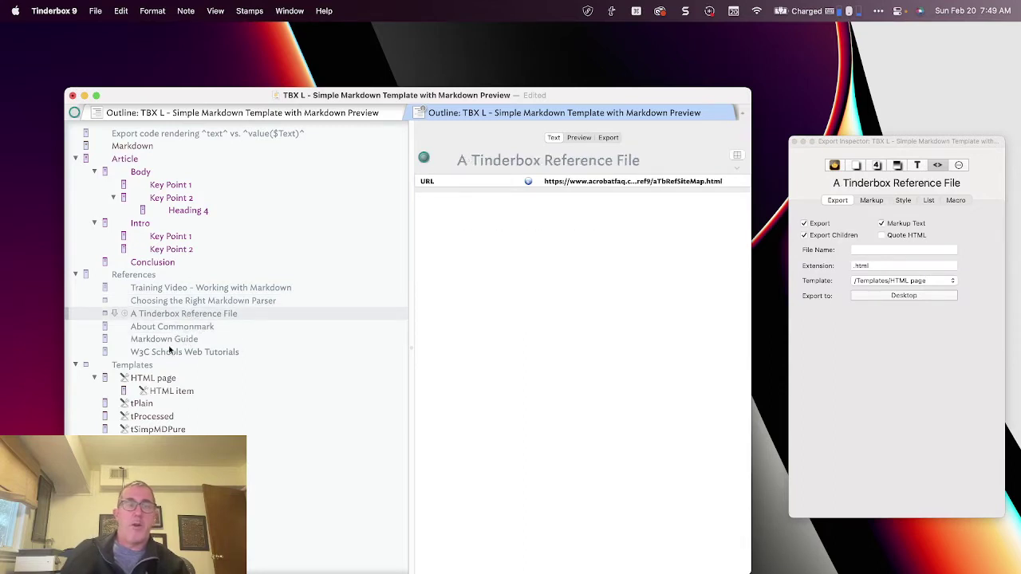
left_click(190, 340)
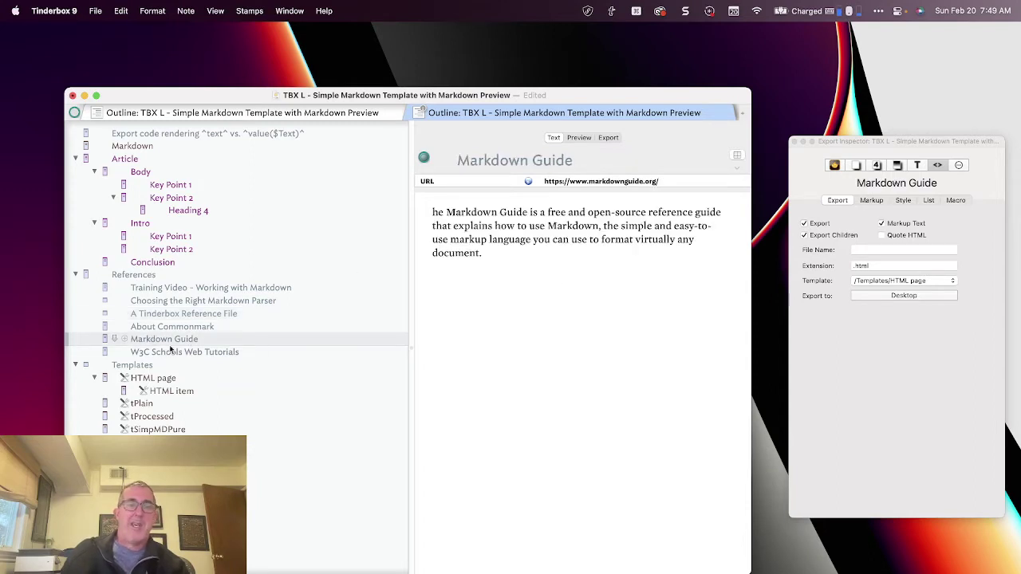
left_click(76, 275)
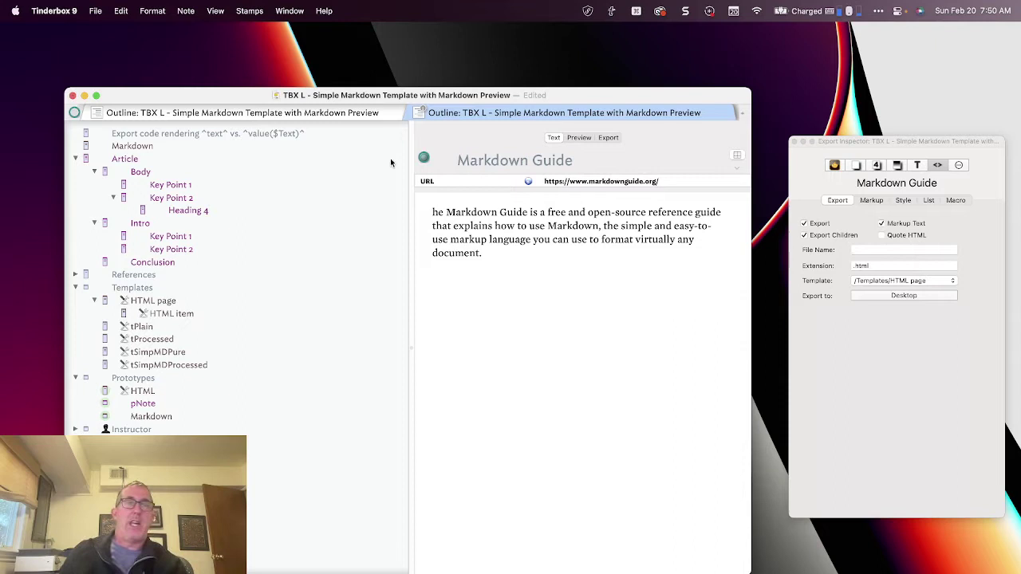
left_click(133, 147)
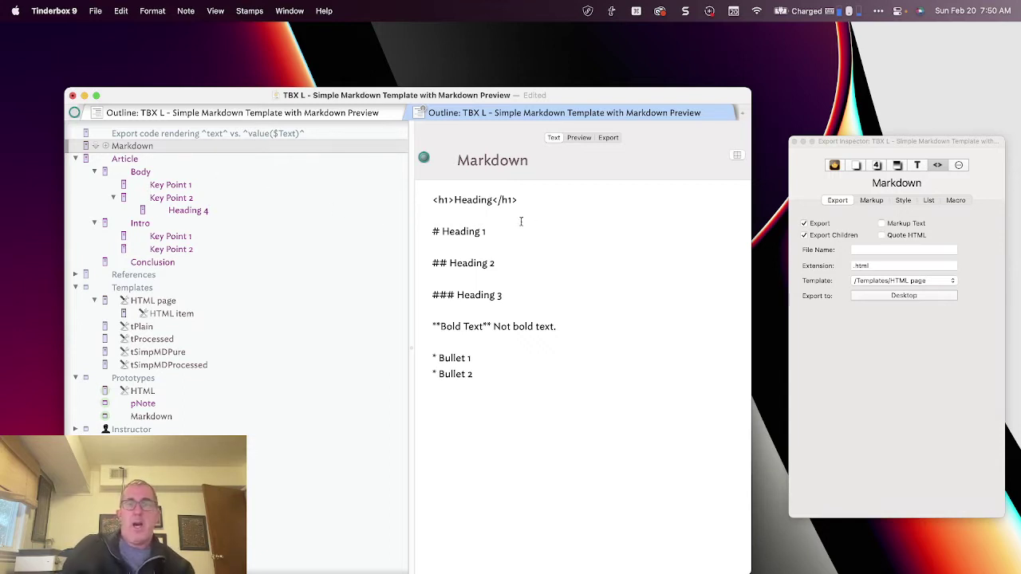
left_click(134, 416)
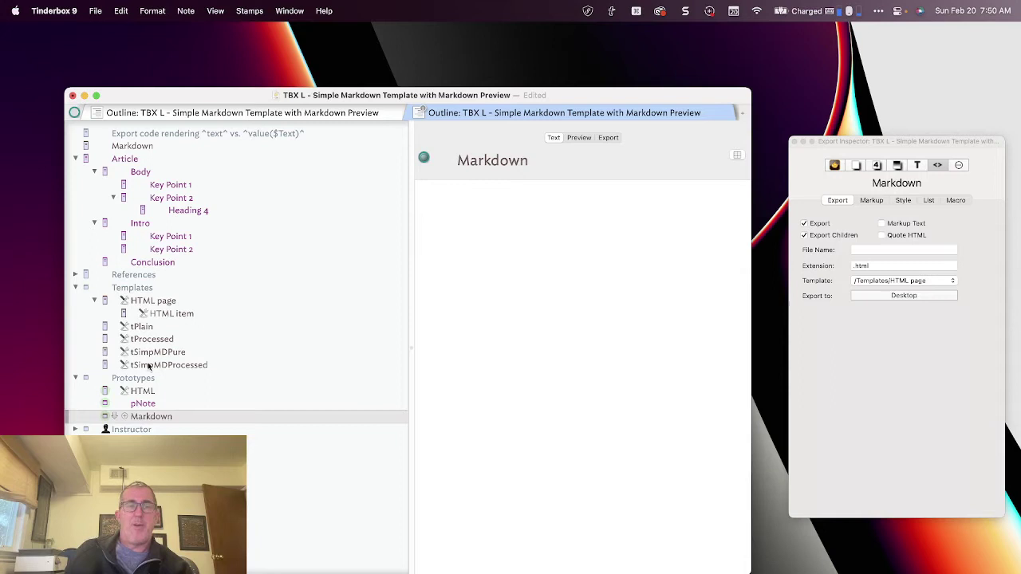
left_click(134, 147)
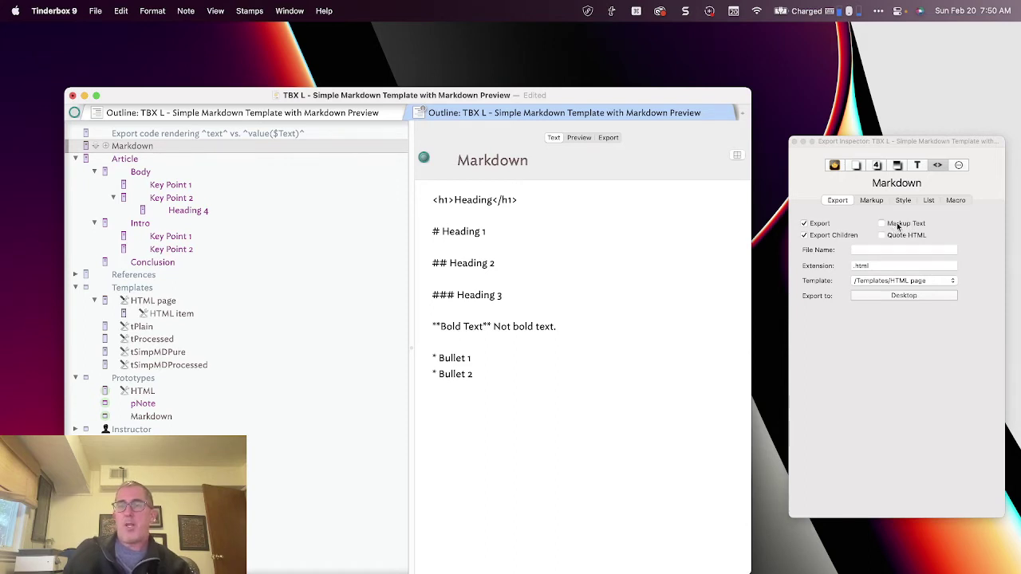
Step: Search the Quickstamp attribute field for HTMLMarkdown, showing true for the Markdown note
left_click(877, 166)
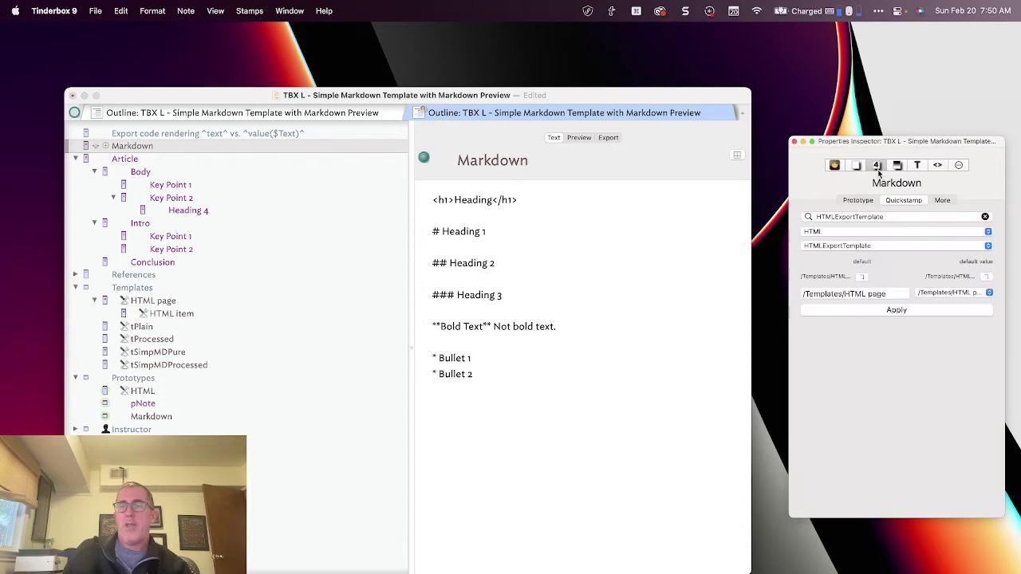
left_click(893, 216)
type("HTM")
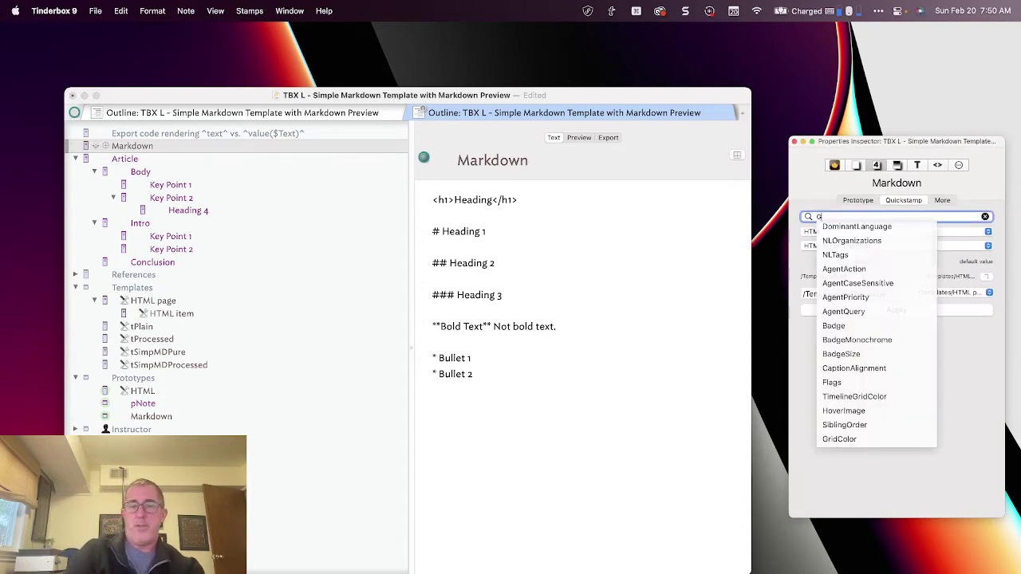
type("L")
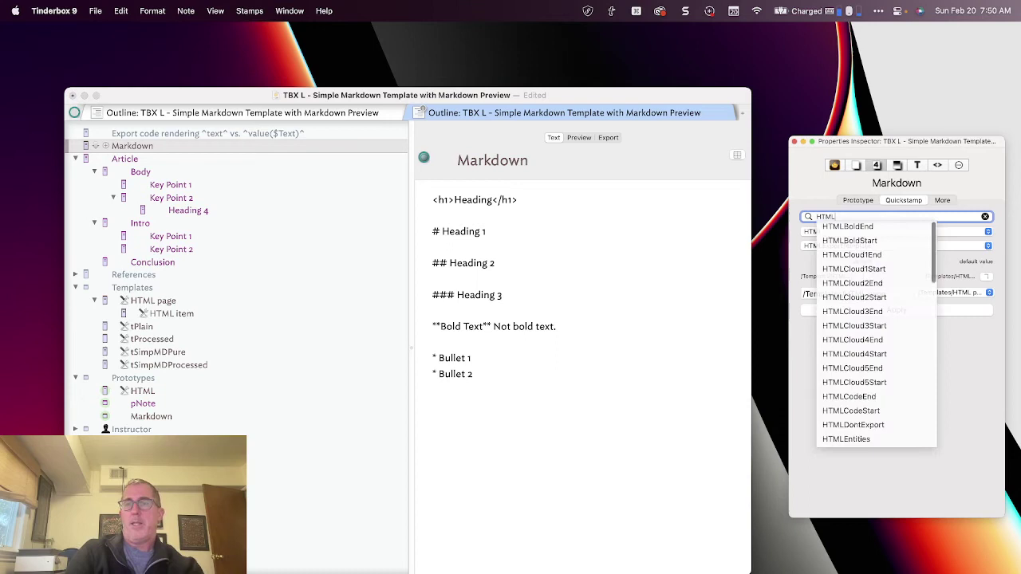
type("Markdown")
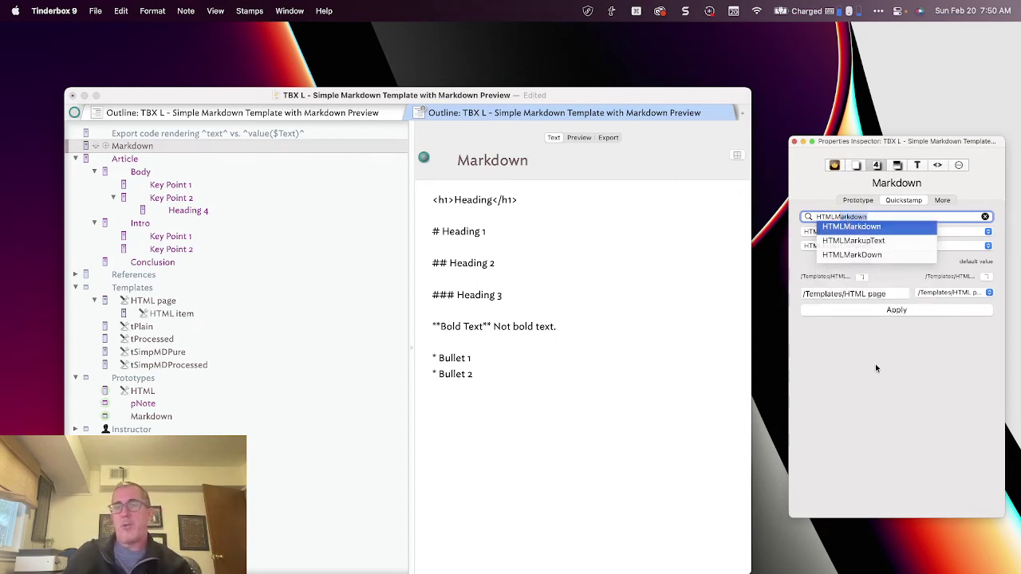
key("Return")
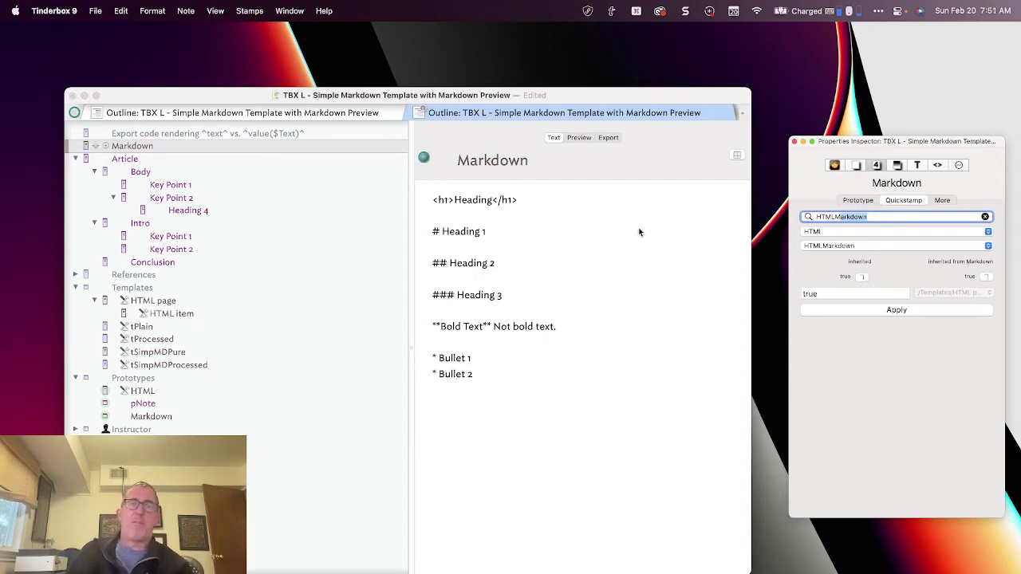
Step: Inspect the Markdown stamp's code under Stamps, then switch back to the Export Inspector
left_click(856, 165)
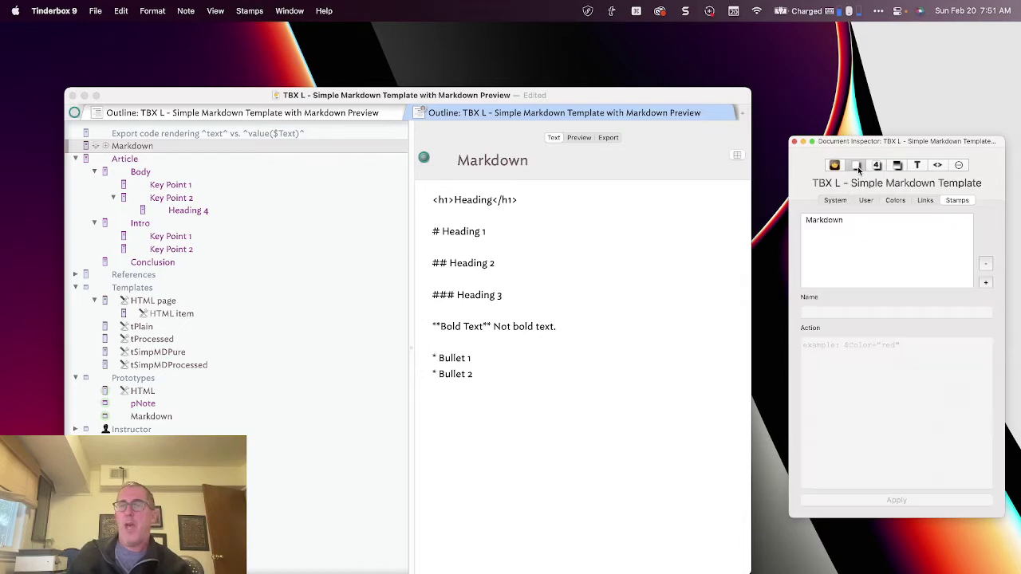
left_click(861, 221)
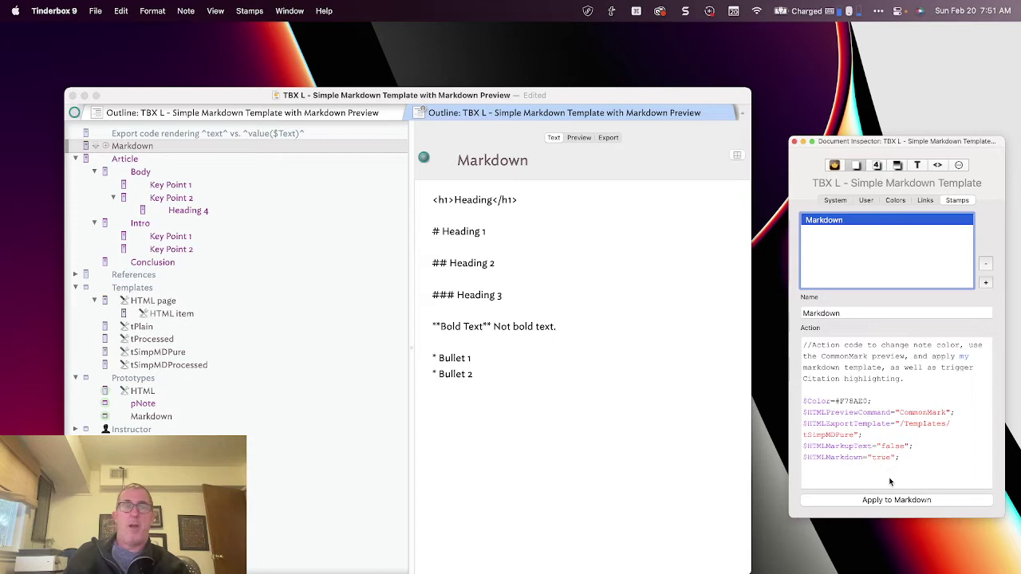
left_click(113, 149)
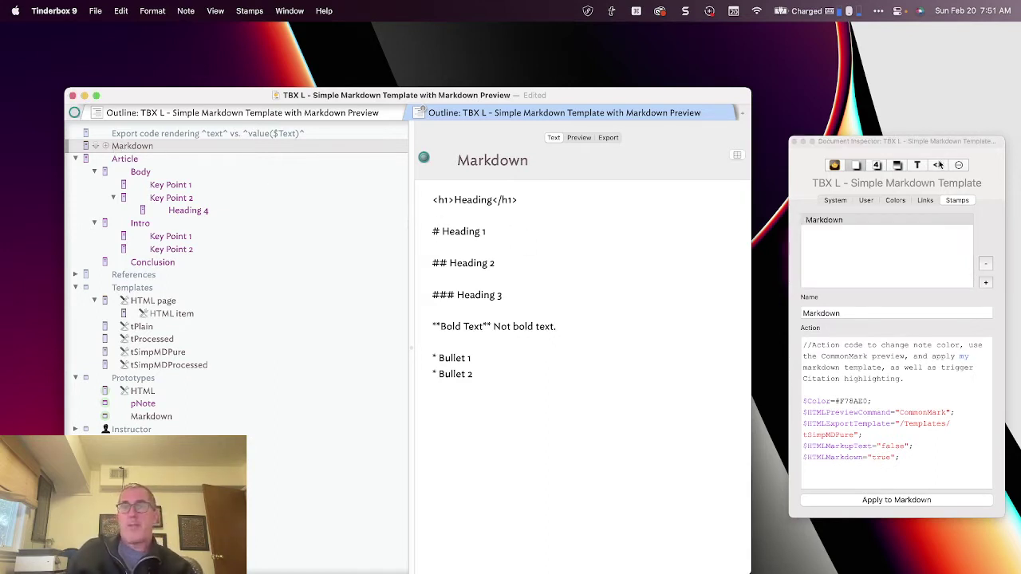
left_click(939, 164)
left_click_drag(432, 201, 456, 200)
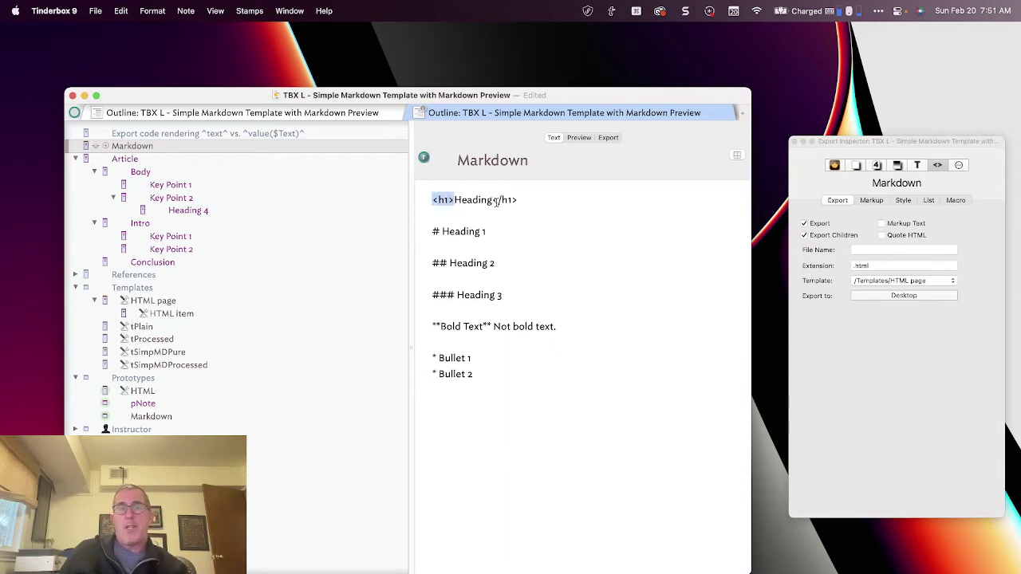
Step: Highlight the h1 tags and the #, ##, ### heading markers in the Markdown note's text
left_click_drag(498, 201, 512, 200)
left_click(445, 232)
key("shift+Down")
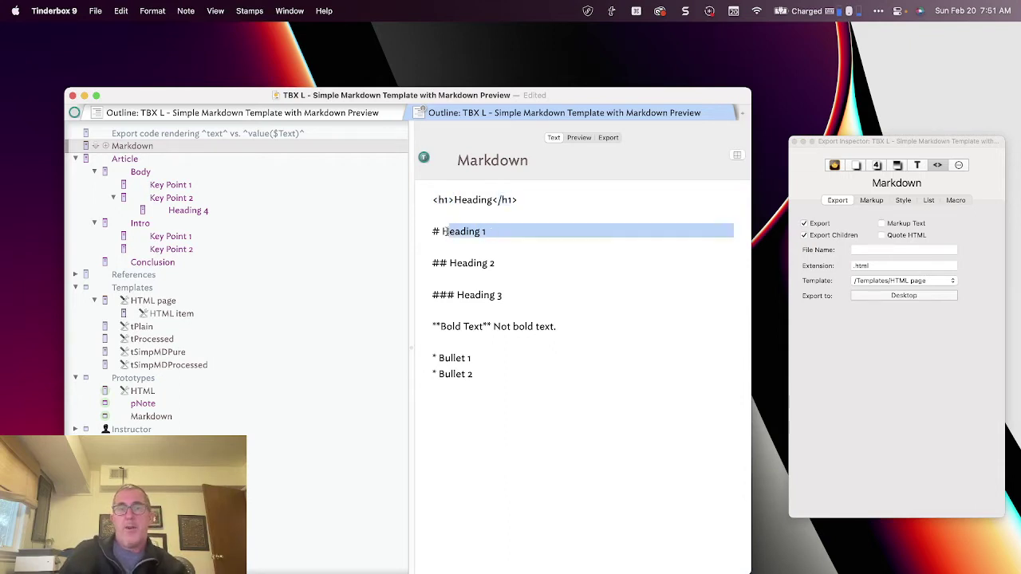
left_click_drag(436, 231, 421, 231)
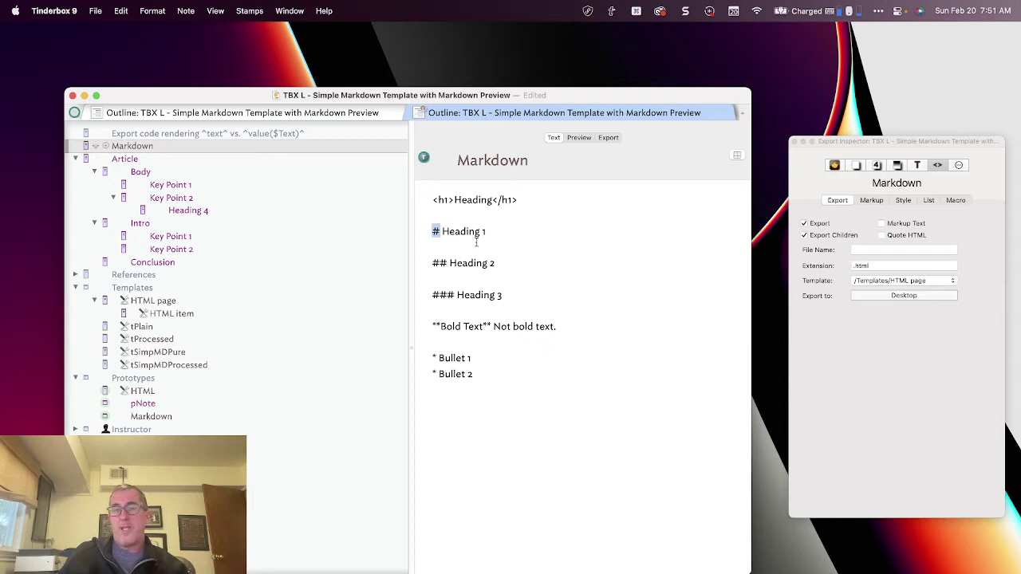
left_click_drag(449, 263, 433, 264)
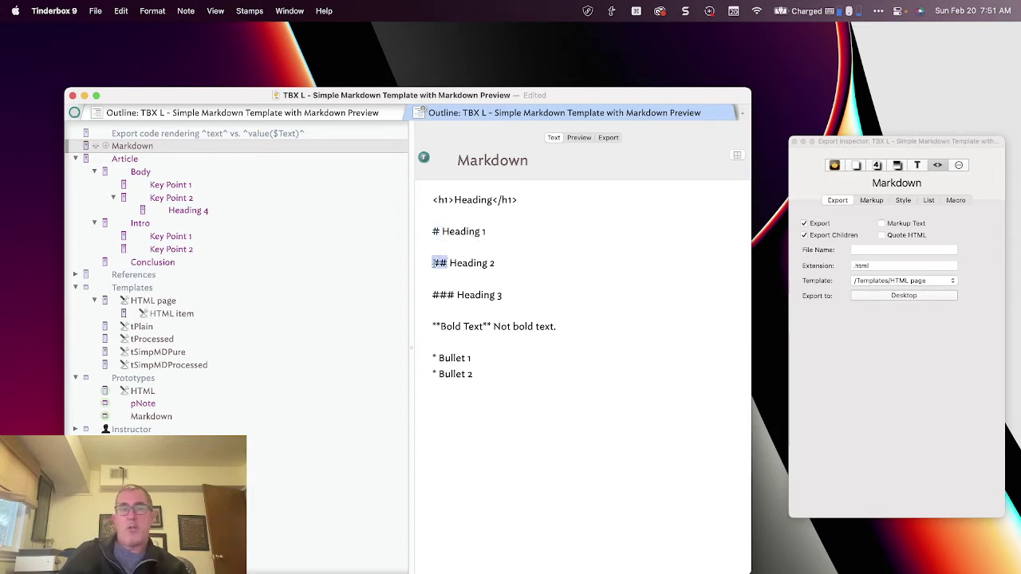
left_click_drag(454, 295, 484, 326)
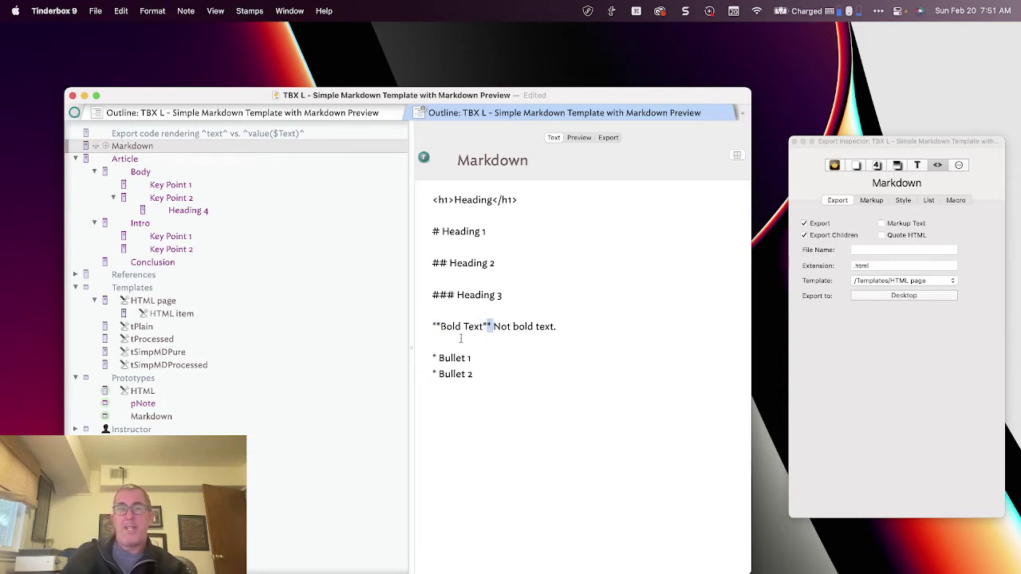
Step: Compare the rendered preview with the exported HTML source, then open the HTML item template
left_click(579, 138)
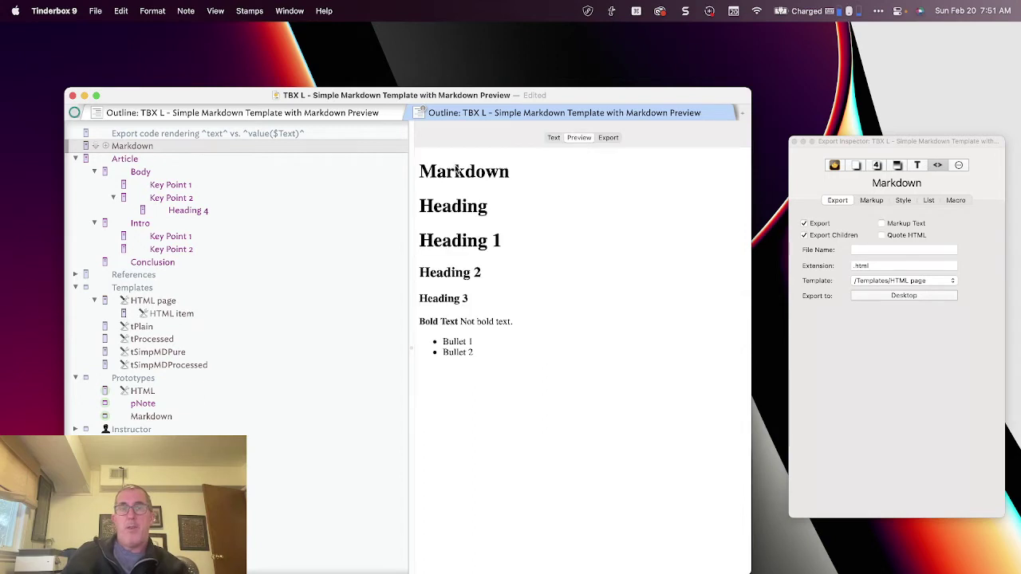
left_click_drag(456, 169, 512, 322)
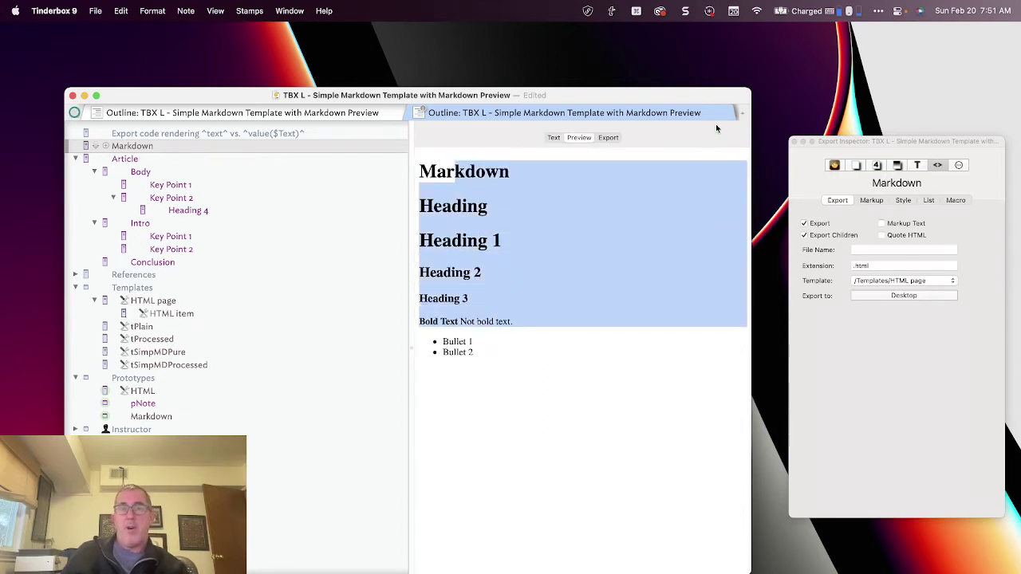
left_click(608, 138)
left_click_drag(455, 193, 540, 518)
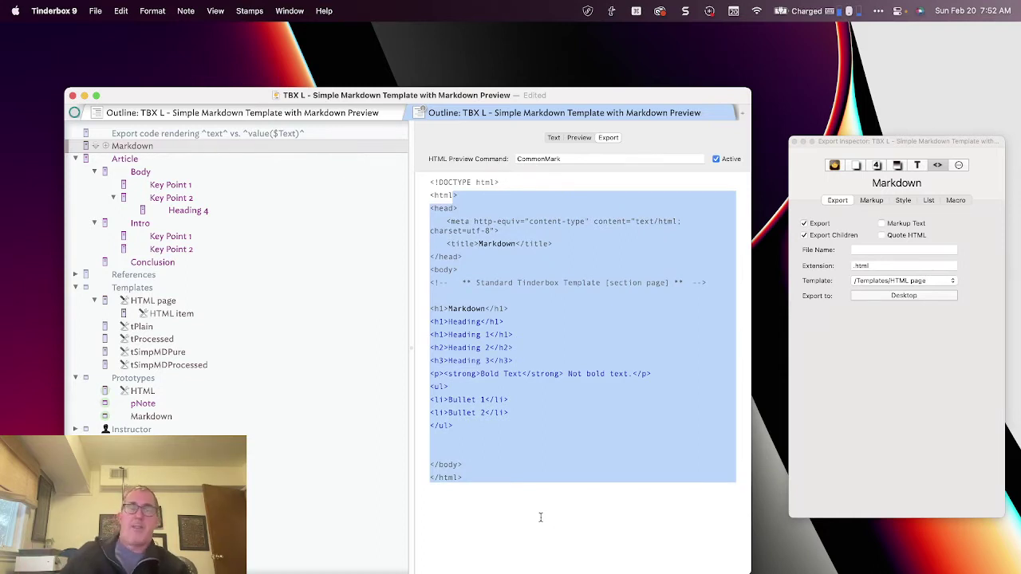
left_click(577, 138)
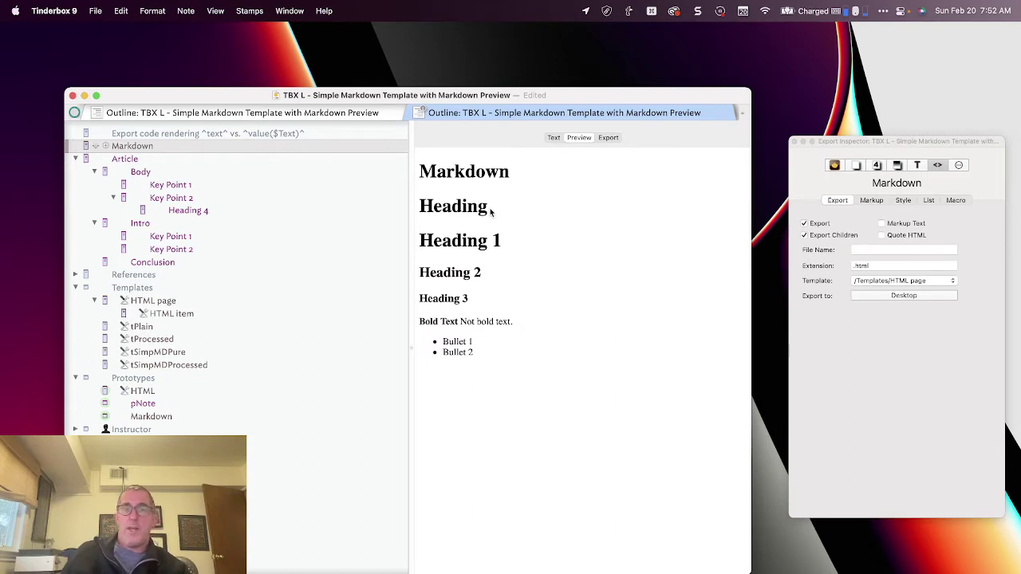
left_click_drag(437, 169, 544, 405)
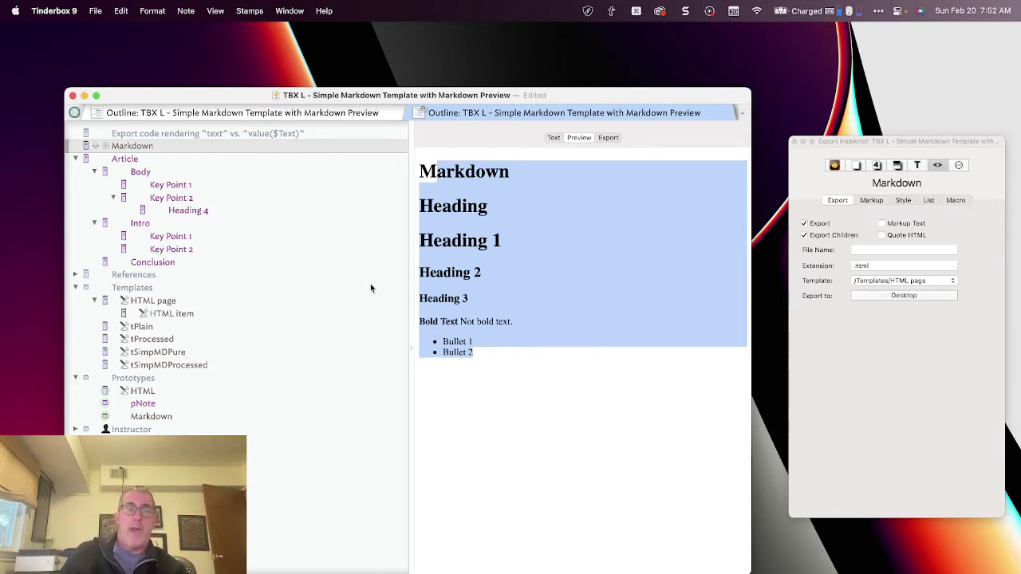
left_click(477, 310)
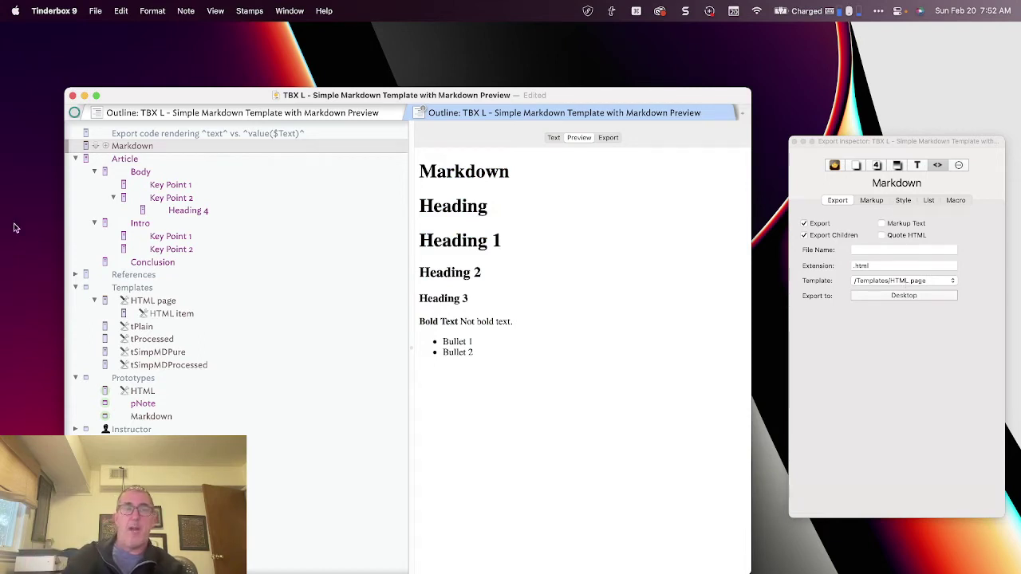
left_click(174, 313)
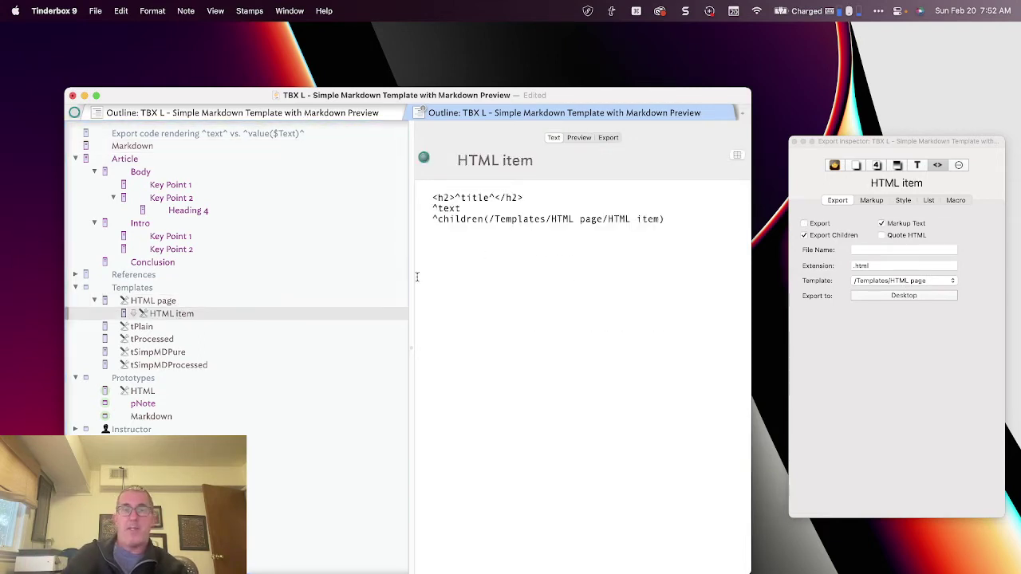
Step: Look over the tProcessed and tSimpMDPure templates, then Article with its Key Point 1 and Heading 4 notes
left_click(142, 341)
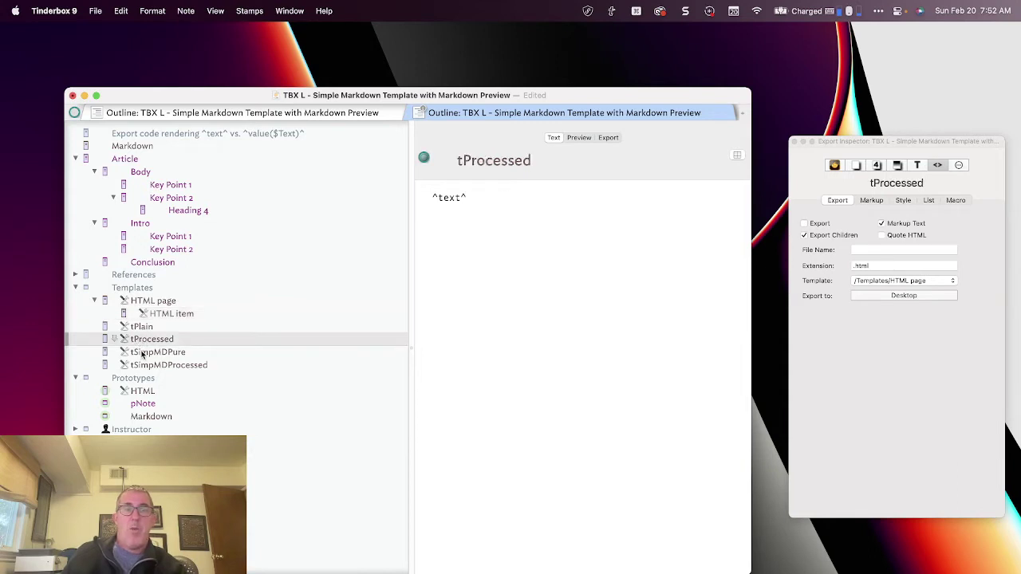
left_click(145, 353)
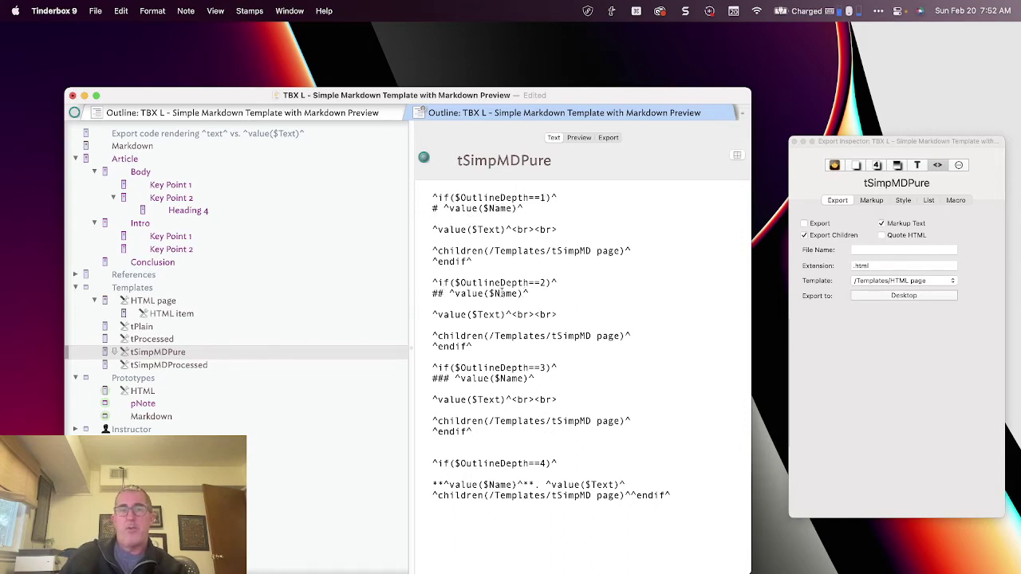
left_click(134, 159)
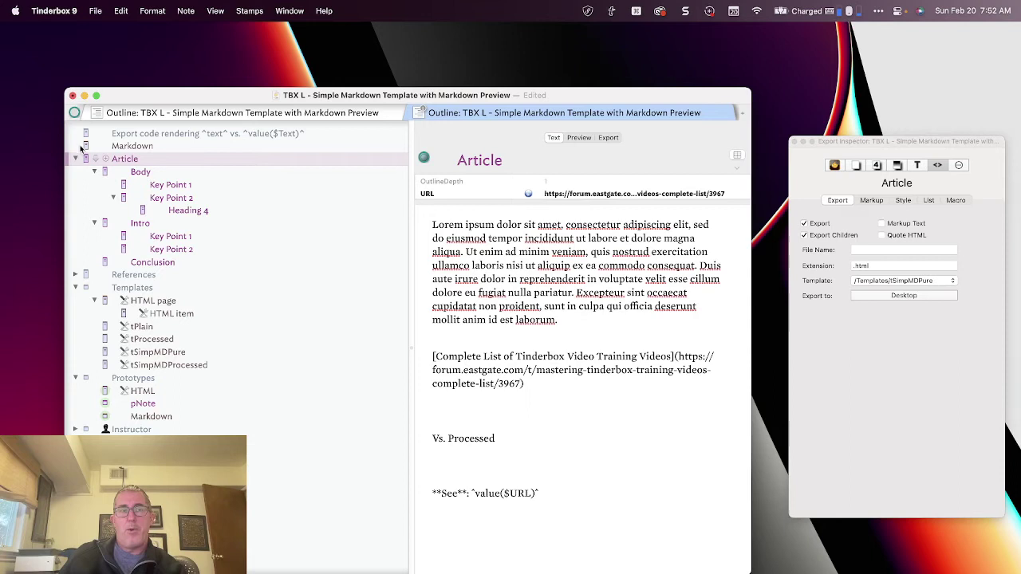
left_click(169, 185)
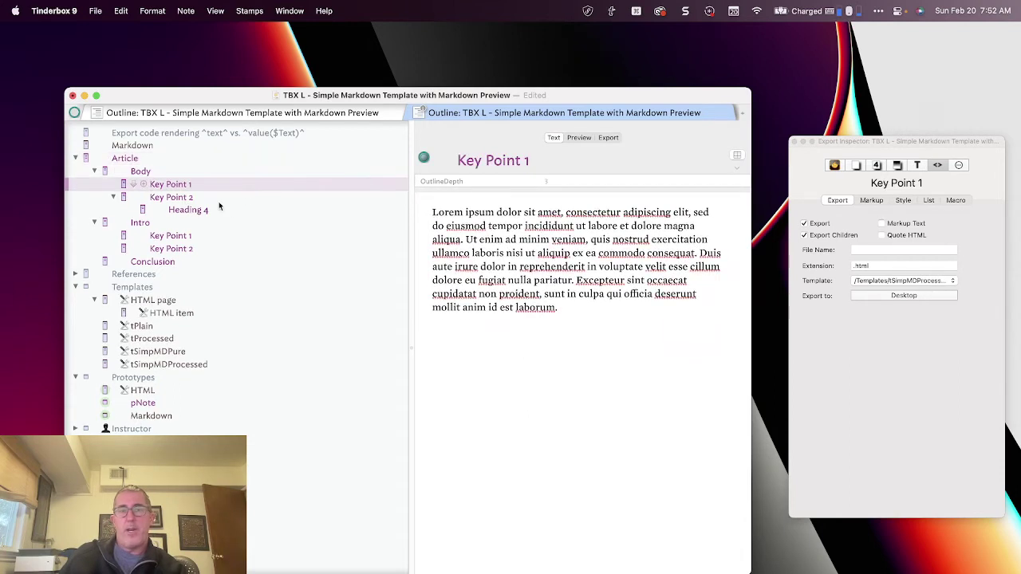
left_click(201, 211)
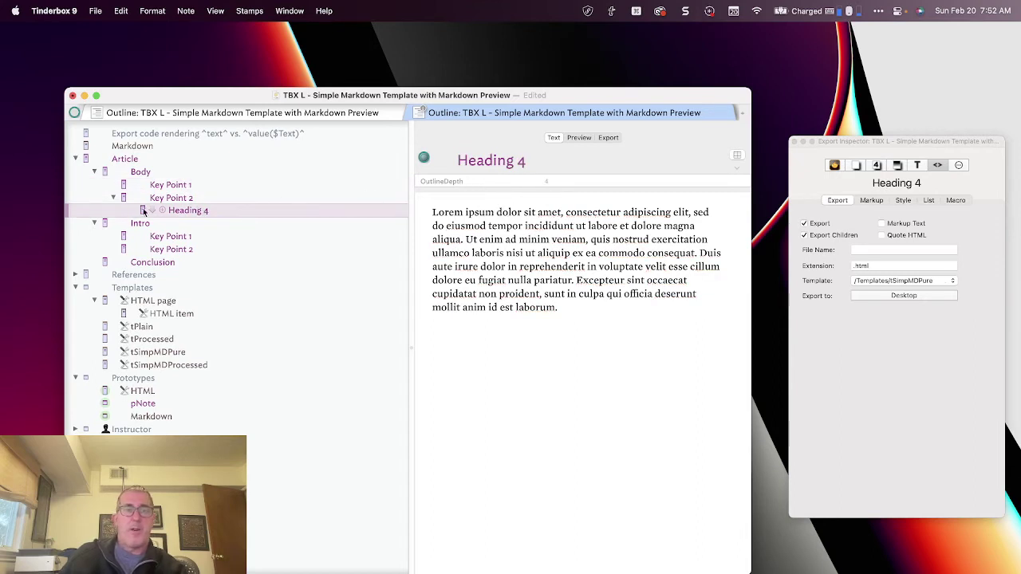
left_click(110, 161)
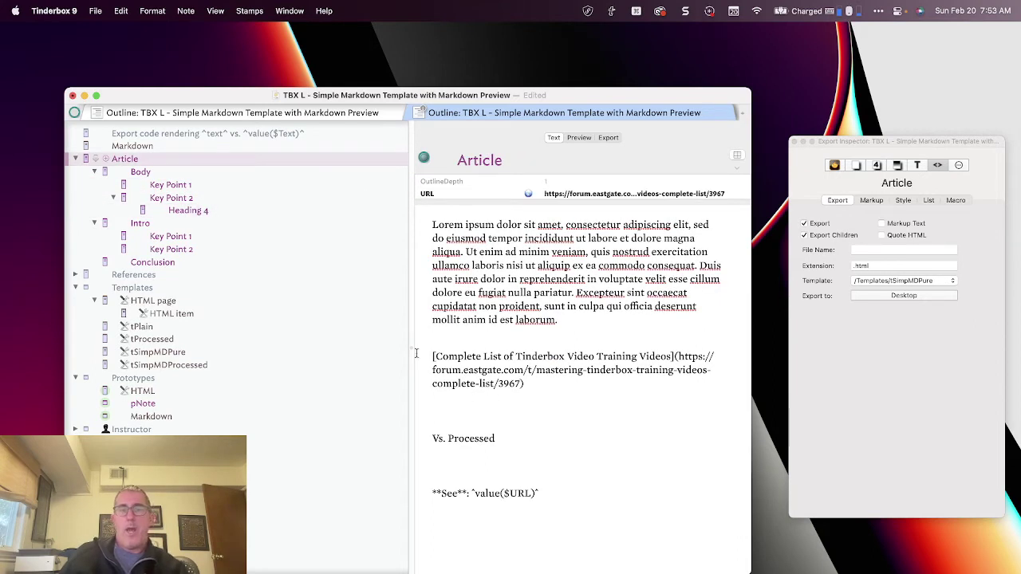
Step: Revisit tSimpMDPure, then bring up the HTML page template's code
scroll(141, 364, "down", 1)
left_click(148, 352)
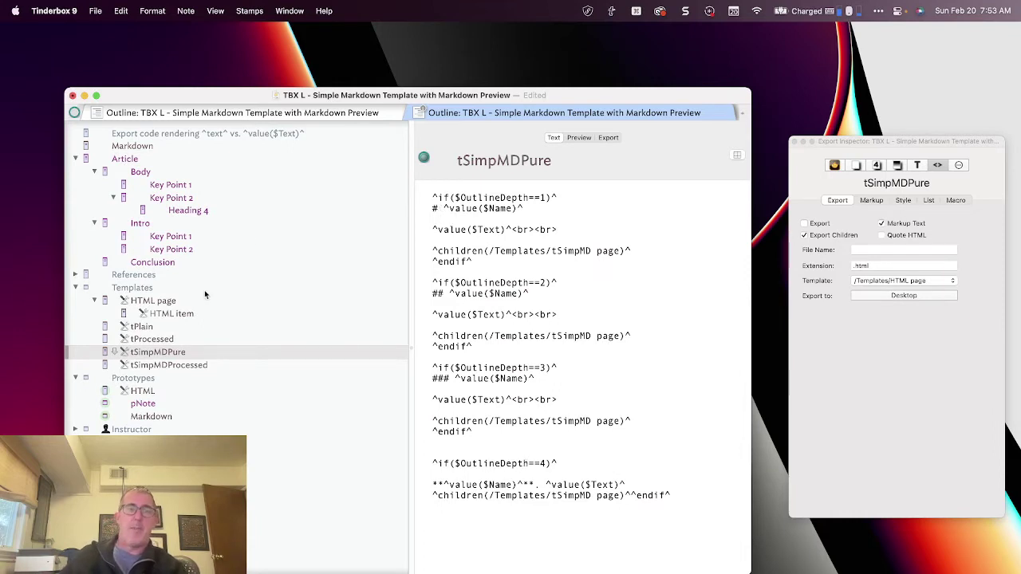
left_click(167, 301)
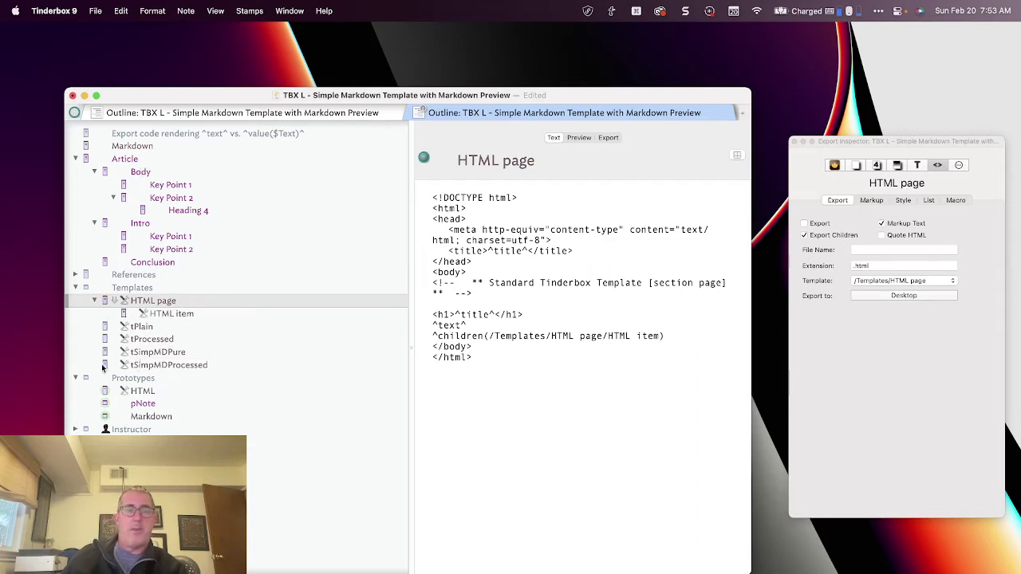
Step: Give pNote and Article the HTML page export template and preview Article as a web page
left_click(154, 408)
left_click(931, 283)
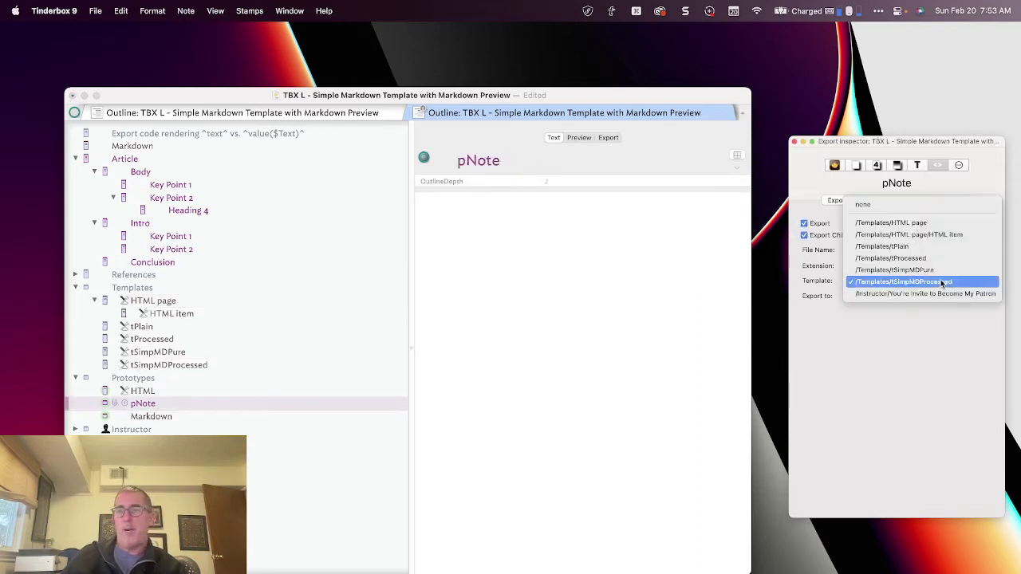
left_click(913, 222)
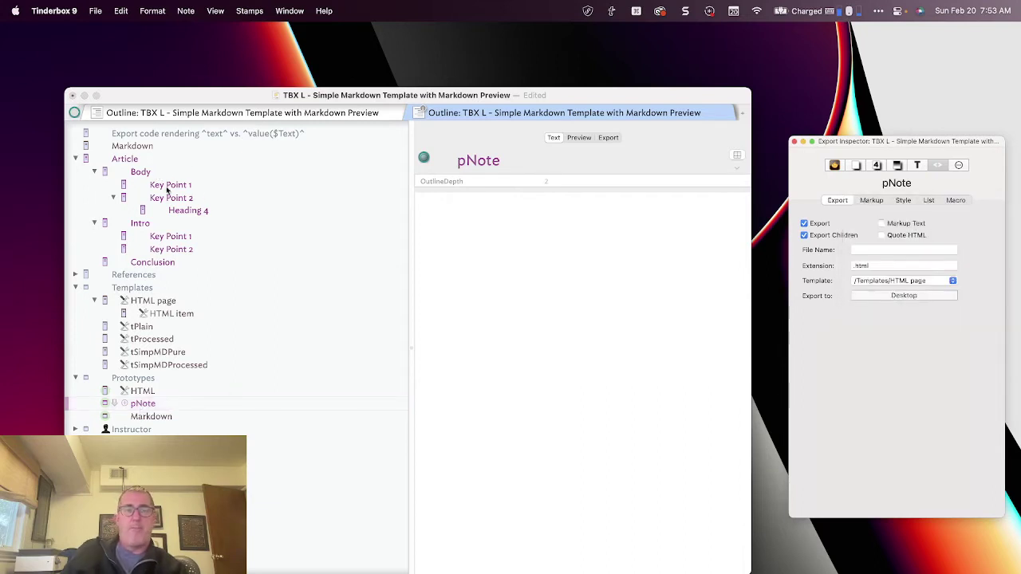
left_click(134, 161)
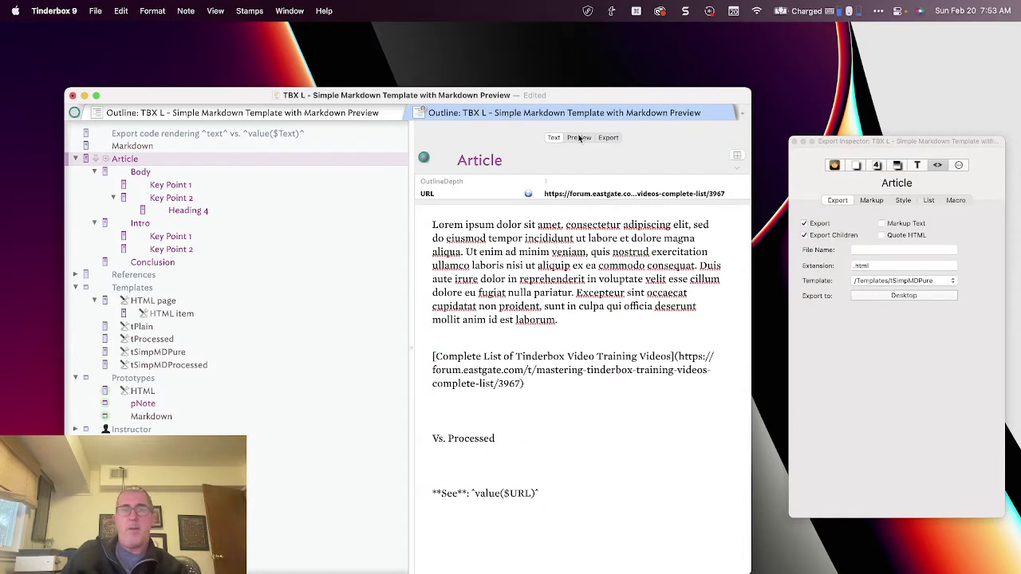
left_click(939, 281)
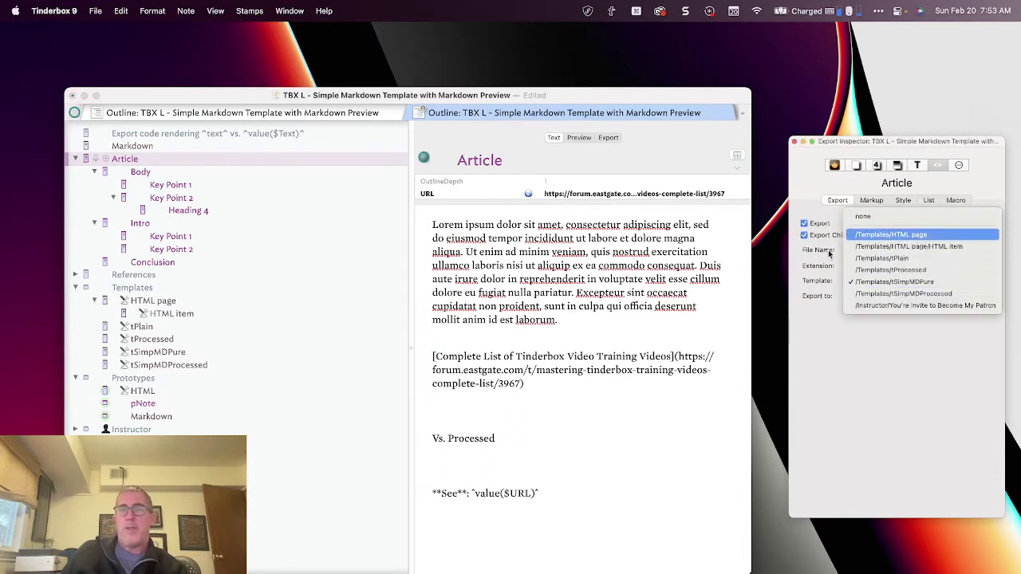
left_click(915, 237)
left_click(579, 137)
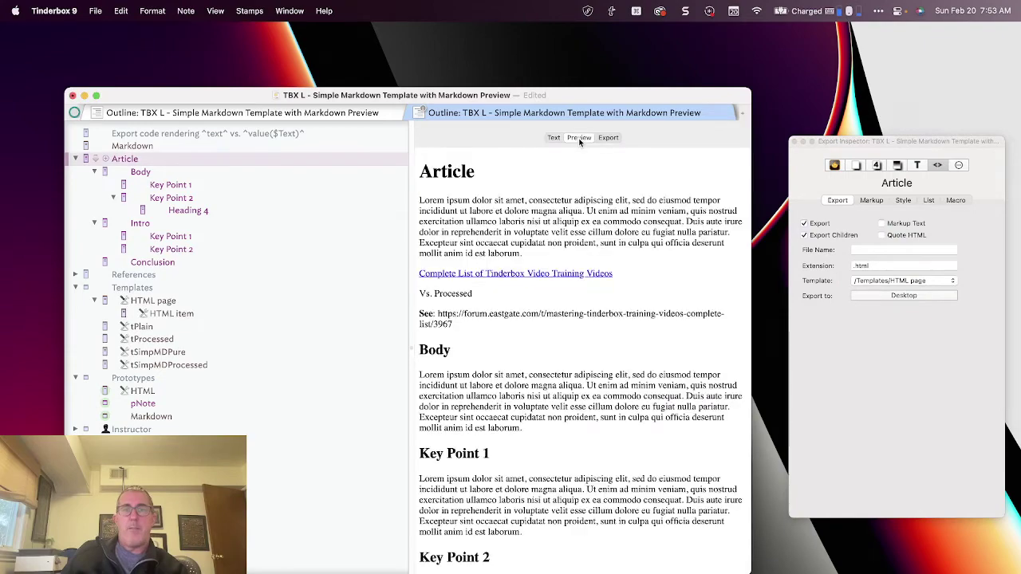
scroll(514, 430, "down", 10)
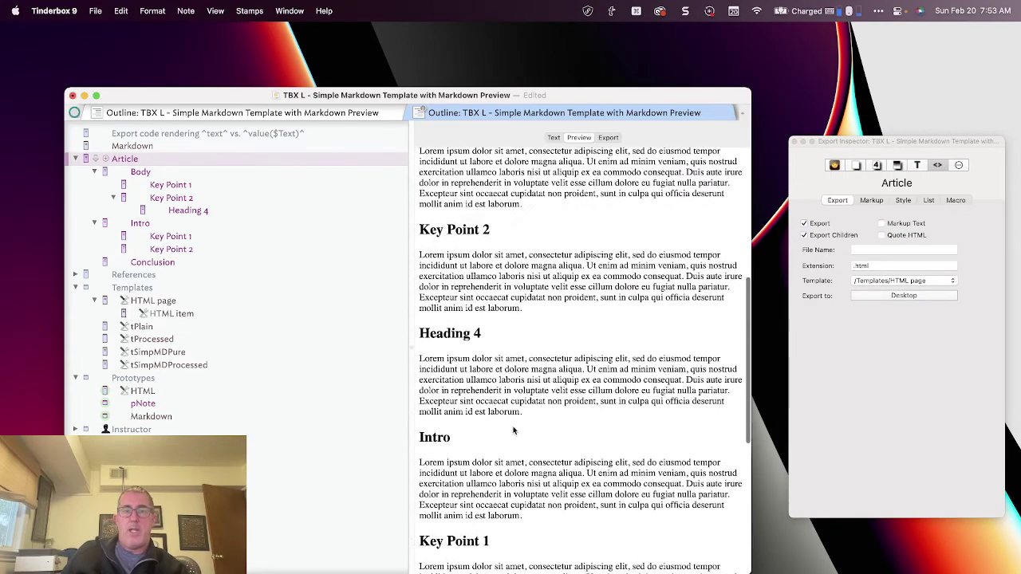
scroll(514, 430, "down", 2)
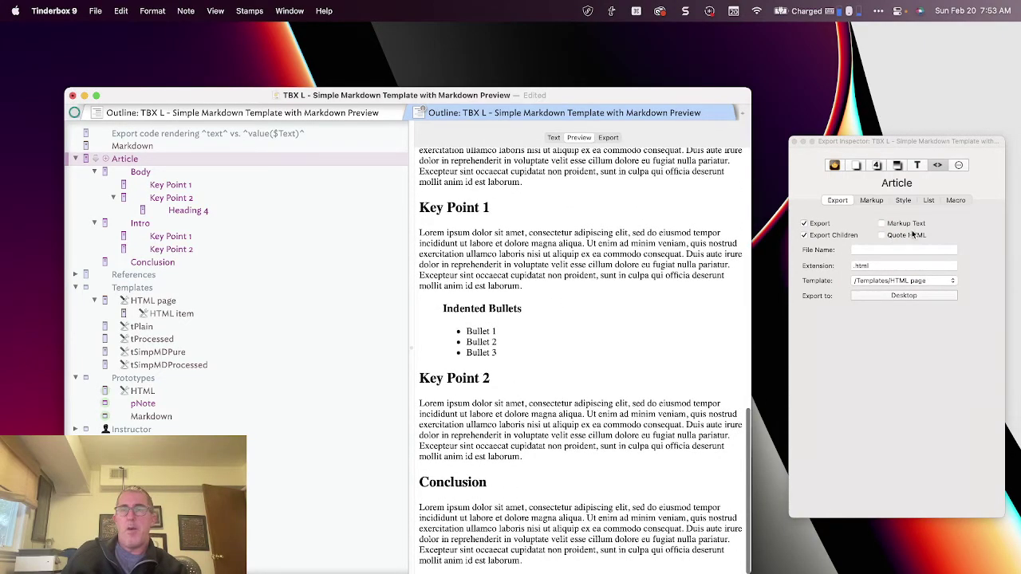
Step: Switch pNote's export template to /Templates/tSimpMDPure
left_click(164, 404)
left_click(553, 138)
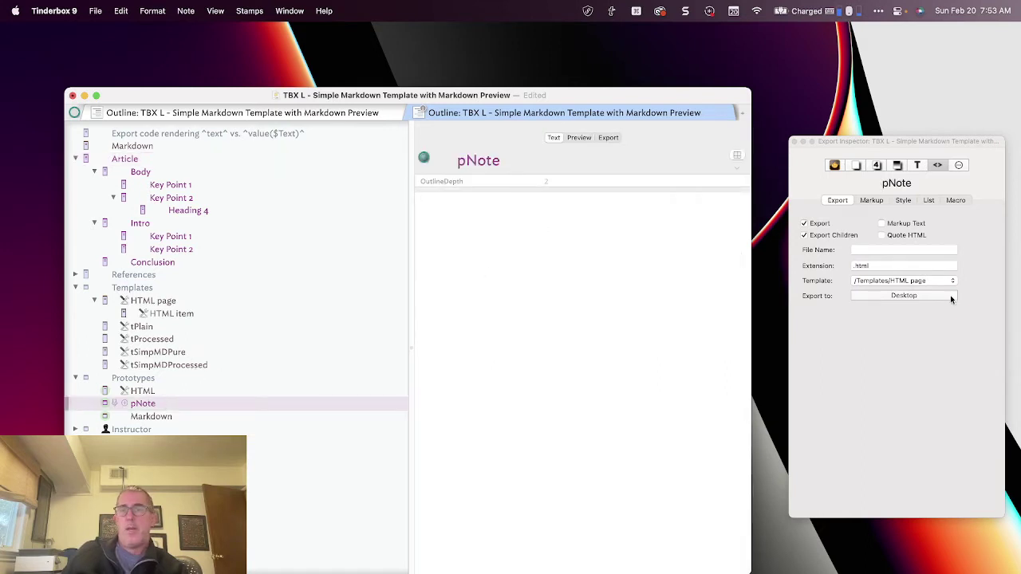
left_click(929, 281)
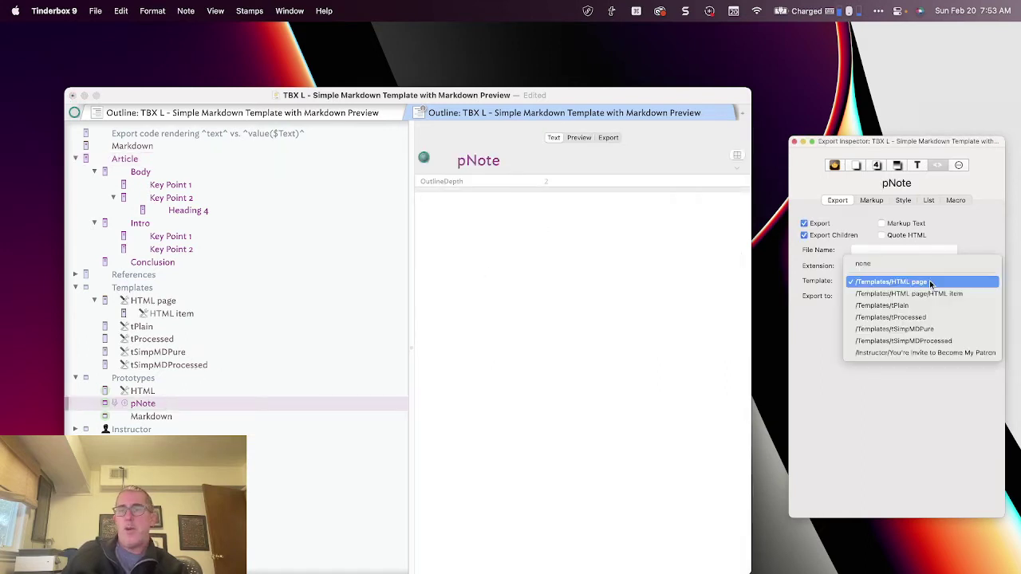
left_click(940, 329)
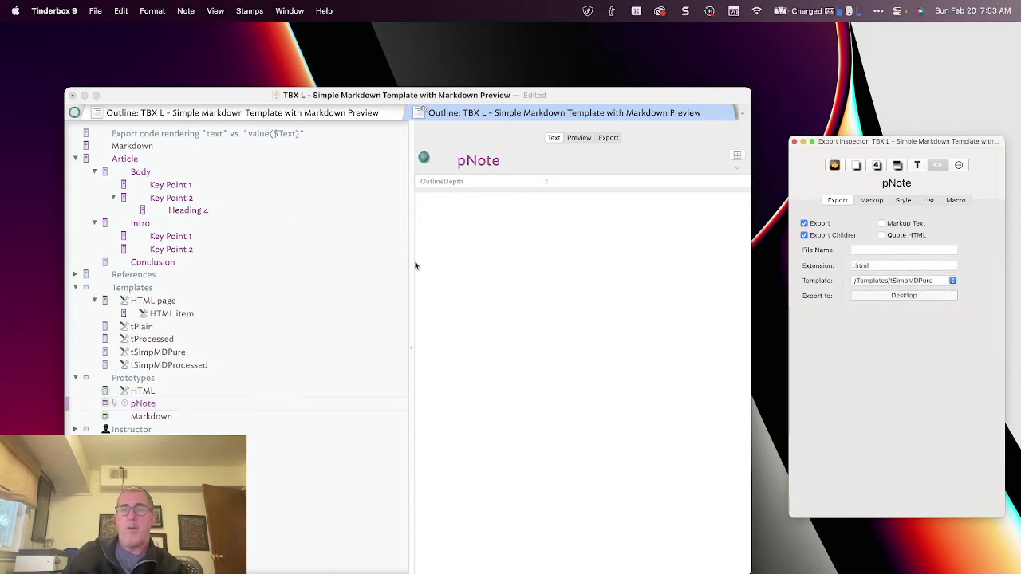
Step: Open Article's Quickstamp properties and select the existing attribute search text
left_click(125, 158)
left_click(877, 165)
left_click(879, 166)
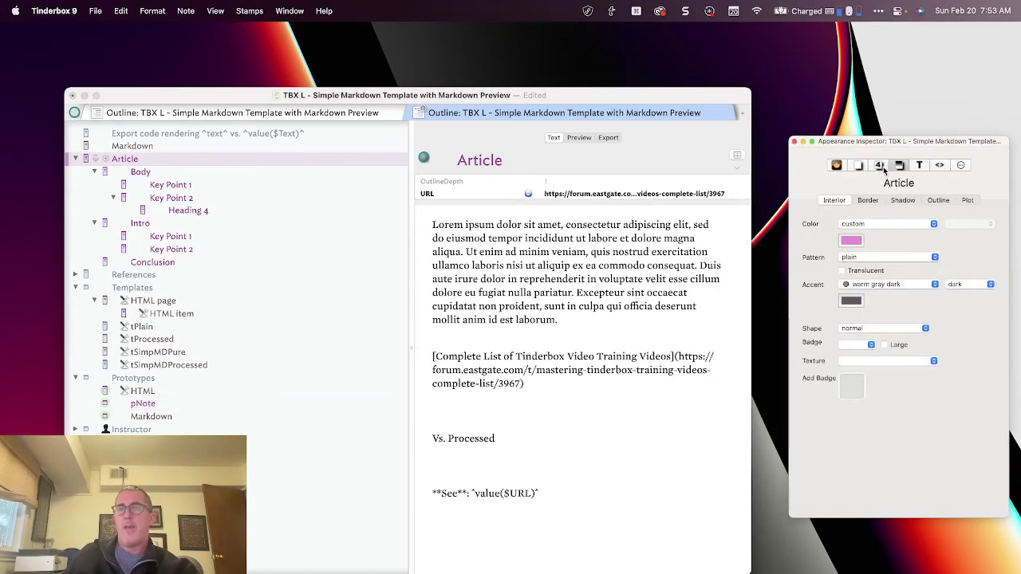
double_click(895, 216)
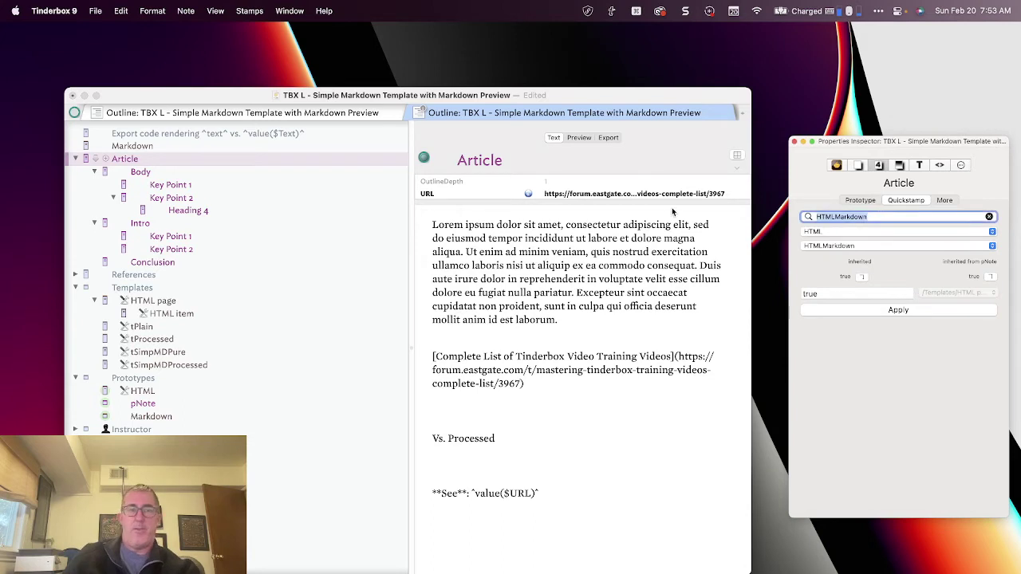
Step: Quickstamp HTMLExportTemplate as /Templates/tSimpMDPure onto Article, then select the pNote prototype
type("M")
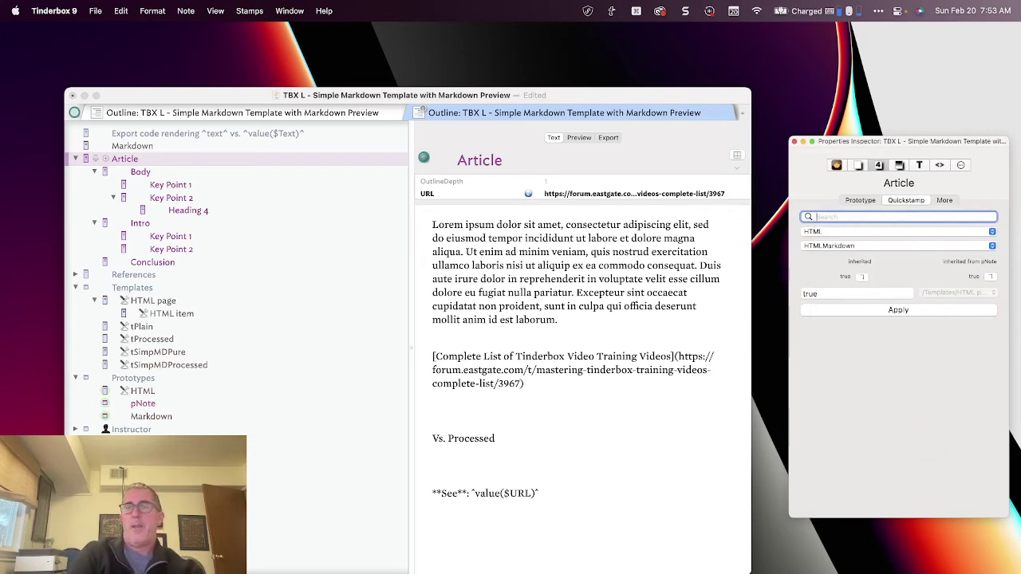
key("BackSpace")
type("HTML")
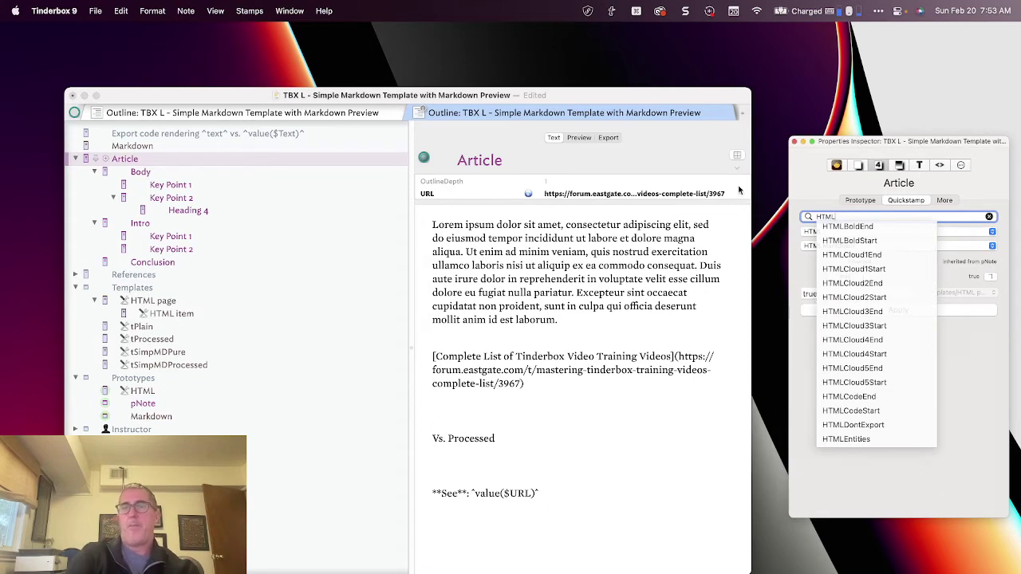
type("E")
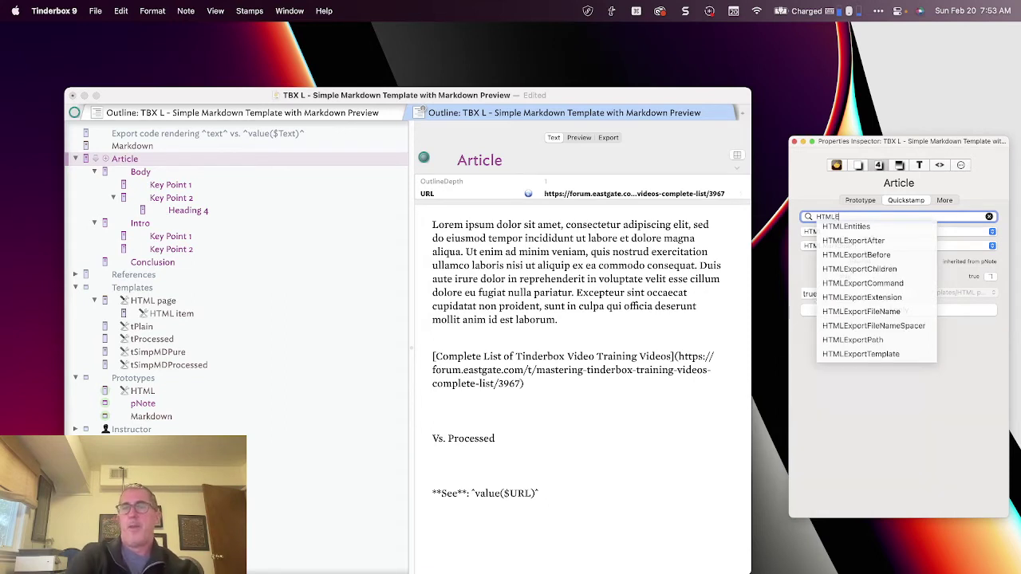
left_click(895, 356)
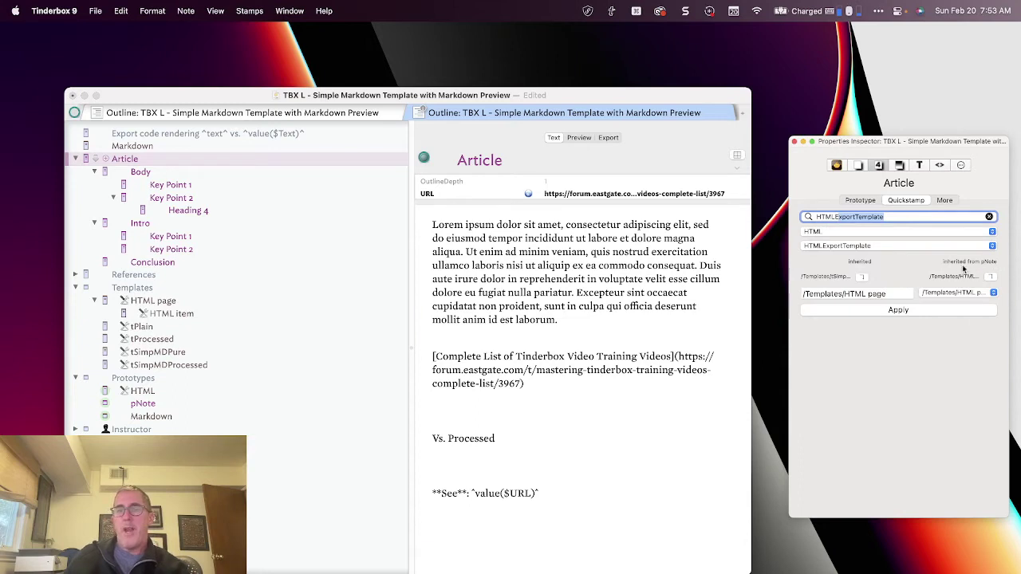
left_click(862, 276)
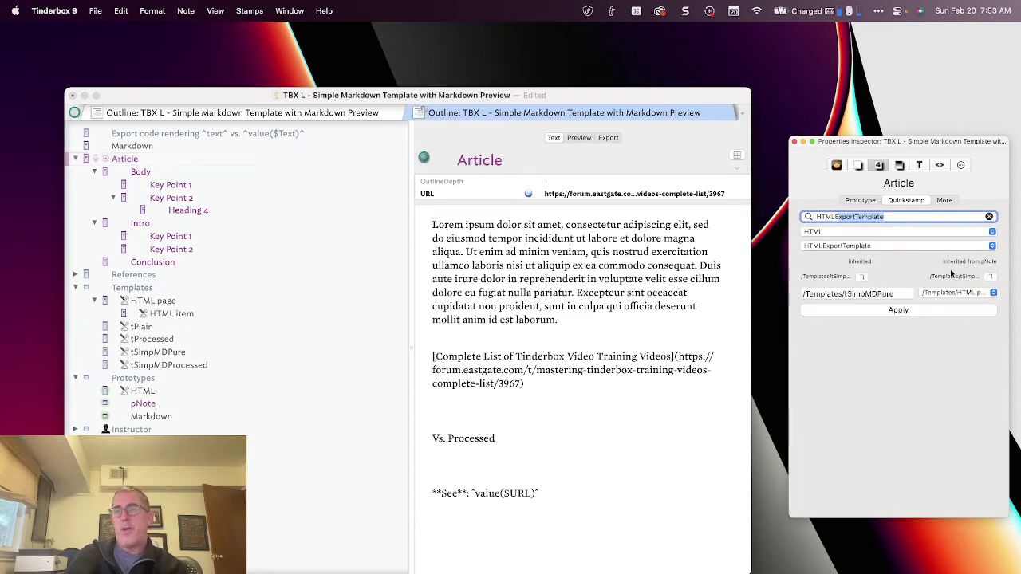
left_click(909, 312)
left_click(188, 404)
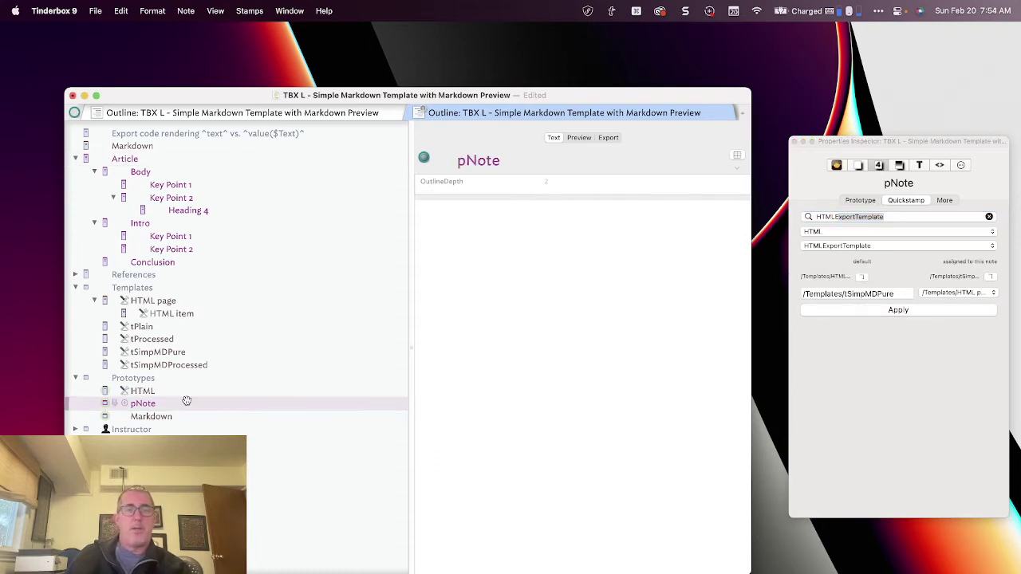
Step: Keep pNote's export template as tSimpMDPure and preview Article's raw Markdown output, checking its URL
left_click(941, 166)
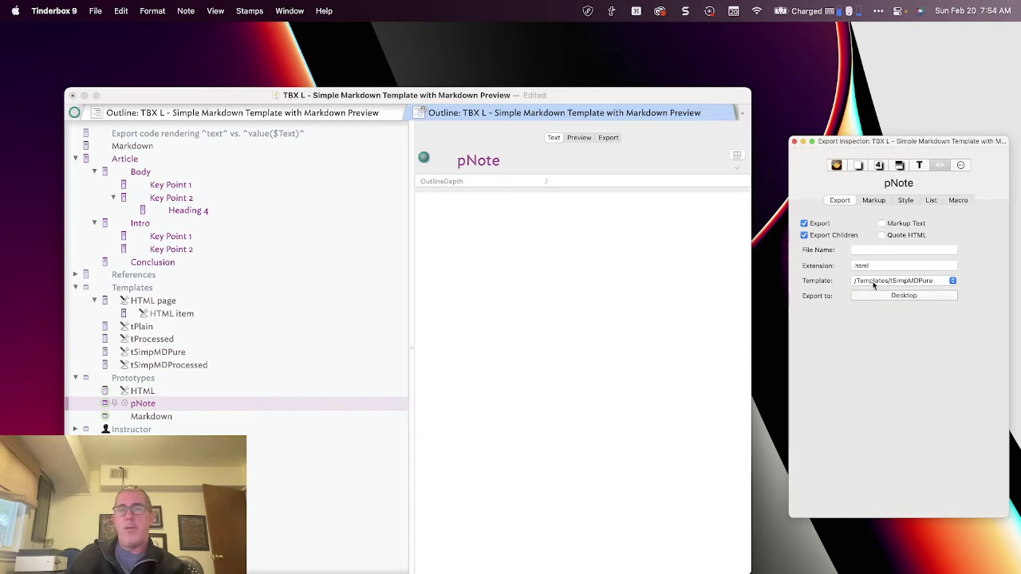
left_click(874, 285)
left_click(878, 282)
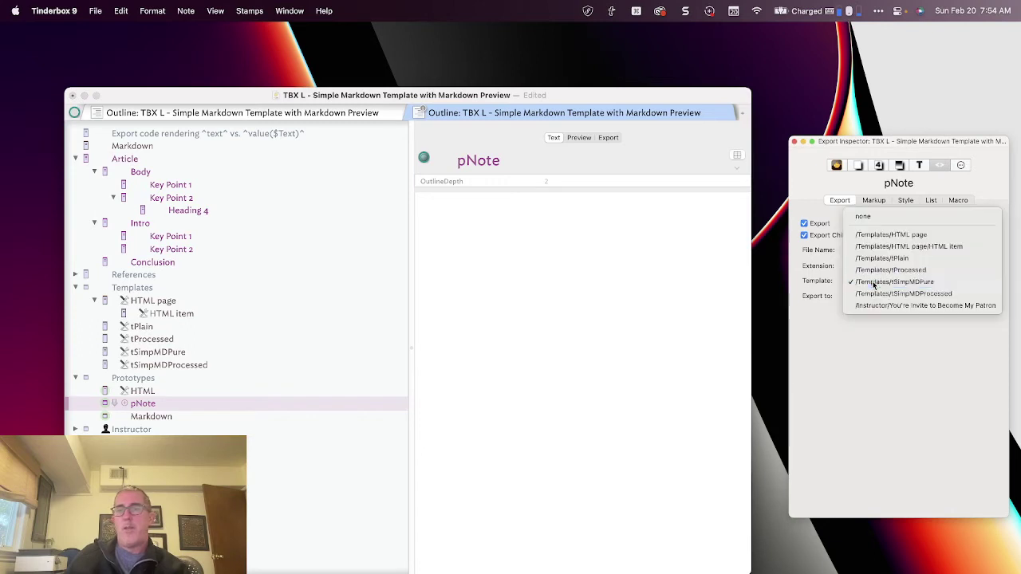
left_click(135, 159)
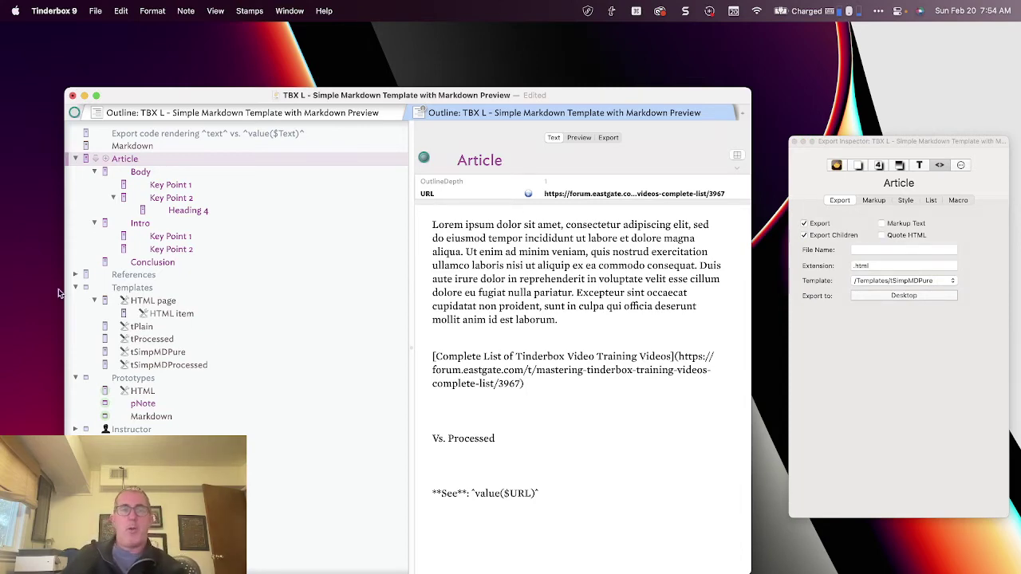
left_click(580, 138)
scroll(575, 311, "down", 10)
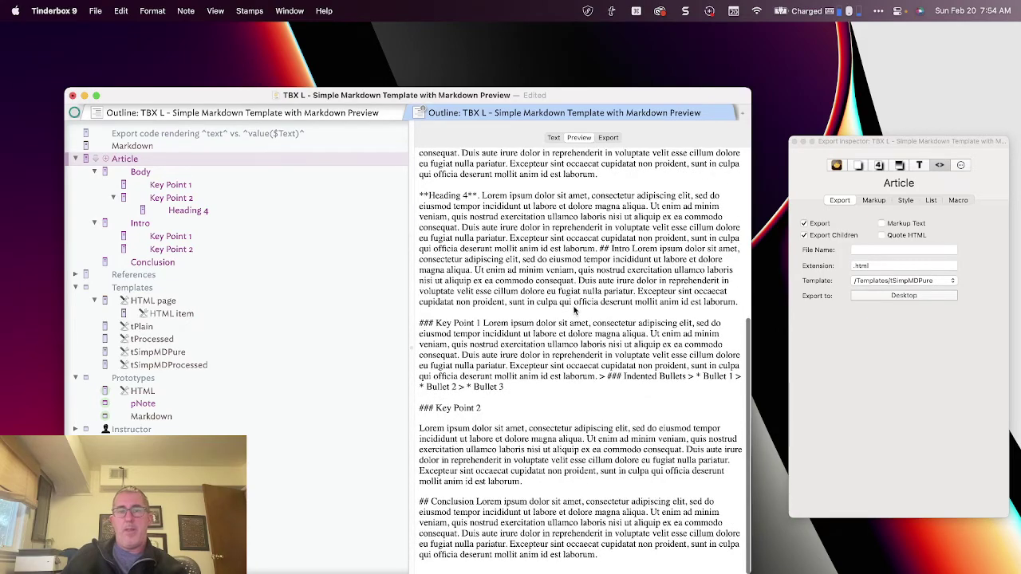
scroll(574, 311, "up", 8)
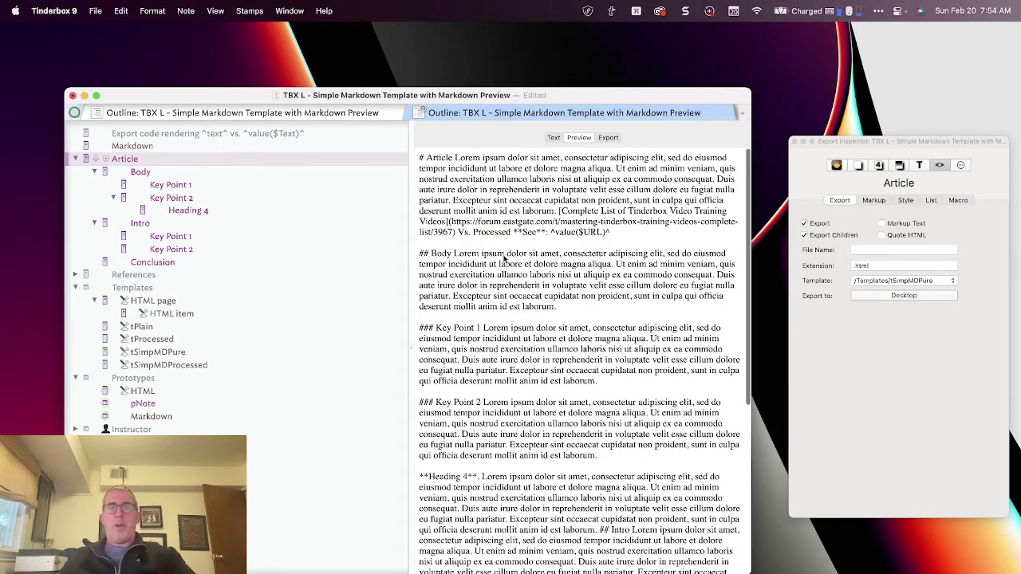
scroll(503, 256, "down", 8)
scroll(487, 243, "up", 8)
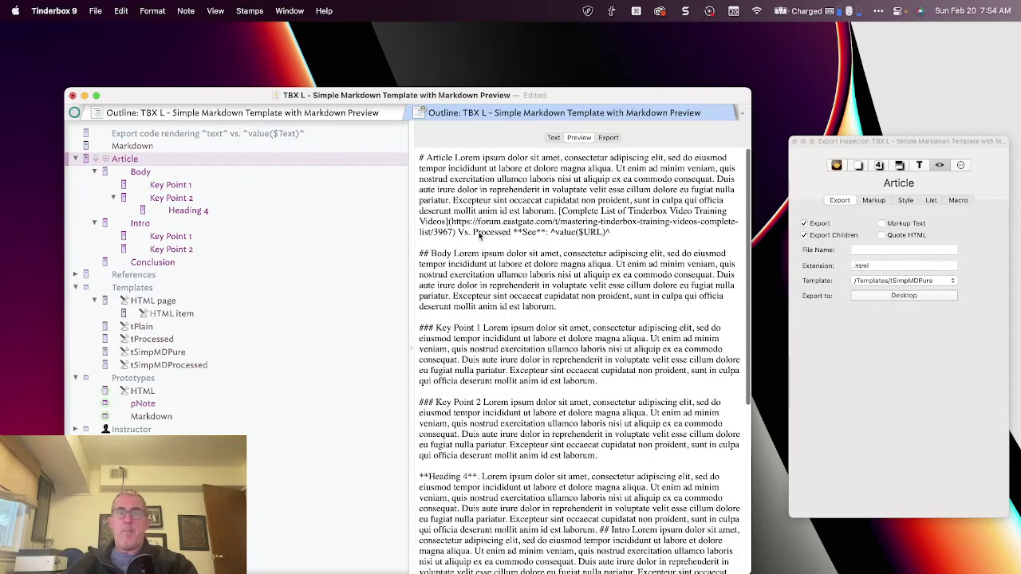
left_click_drag(470, 221, 478, 234)
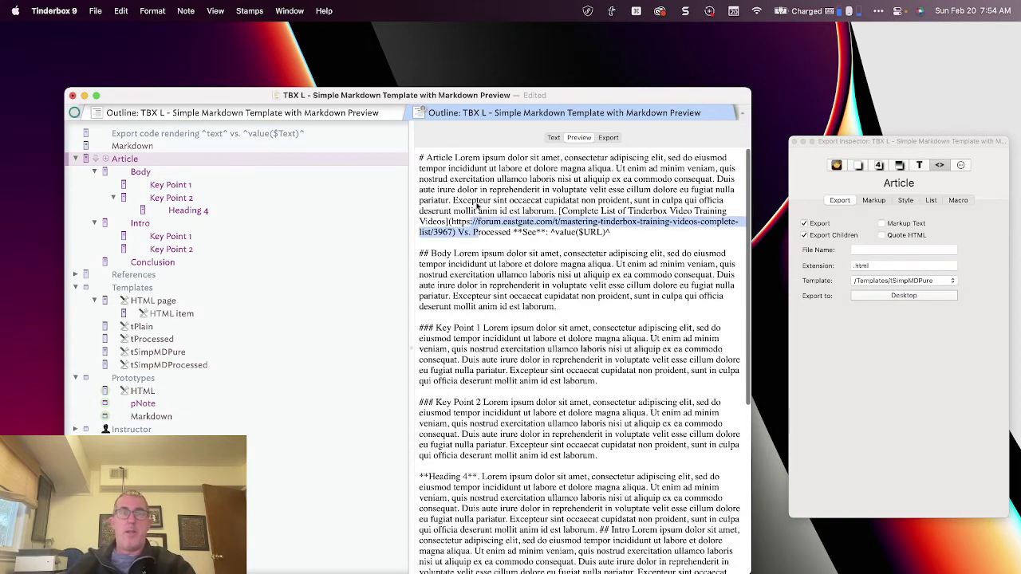
left_click(459, 175)
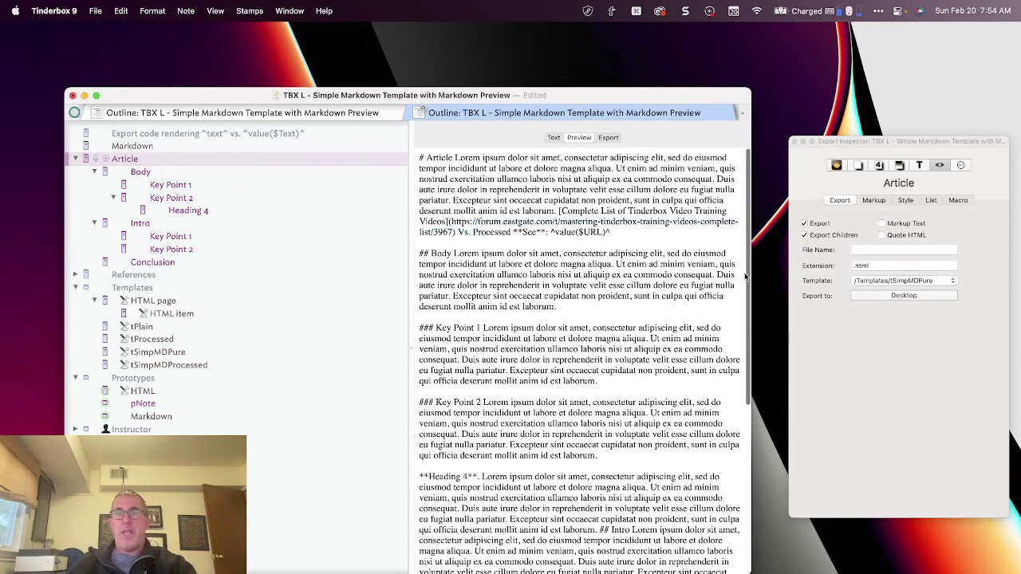
Step: Switch pNote's export template to HTML page and compare Article's preview
left_click(160, 406)
left_click(908, 281)
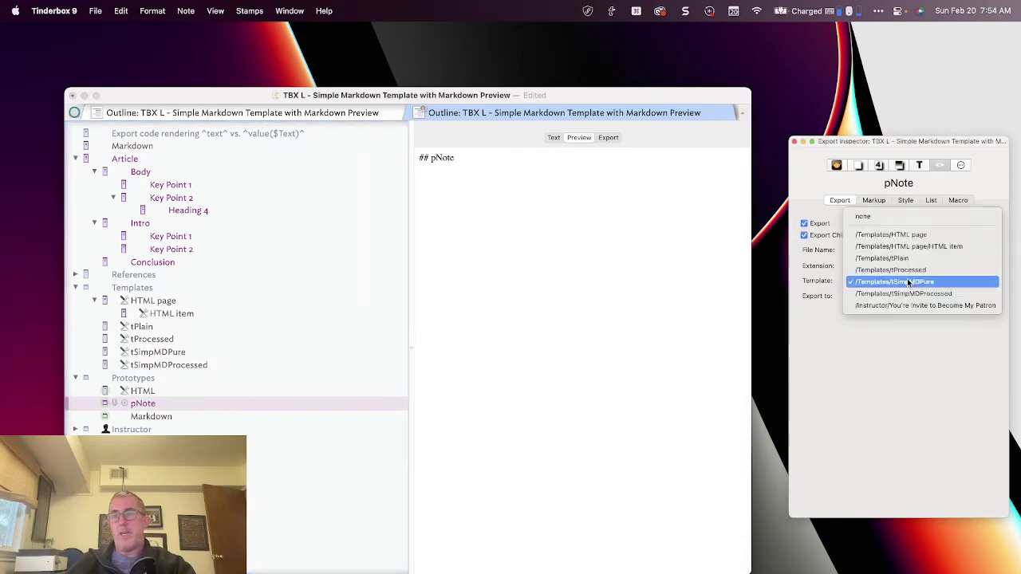
left_click(891, 235)
left_click(124, 158)
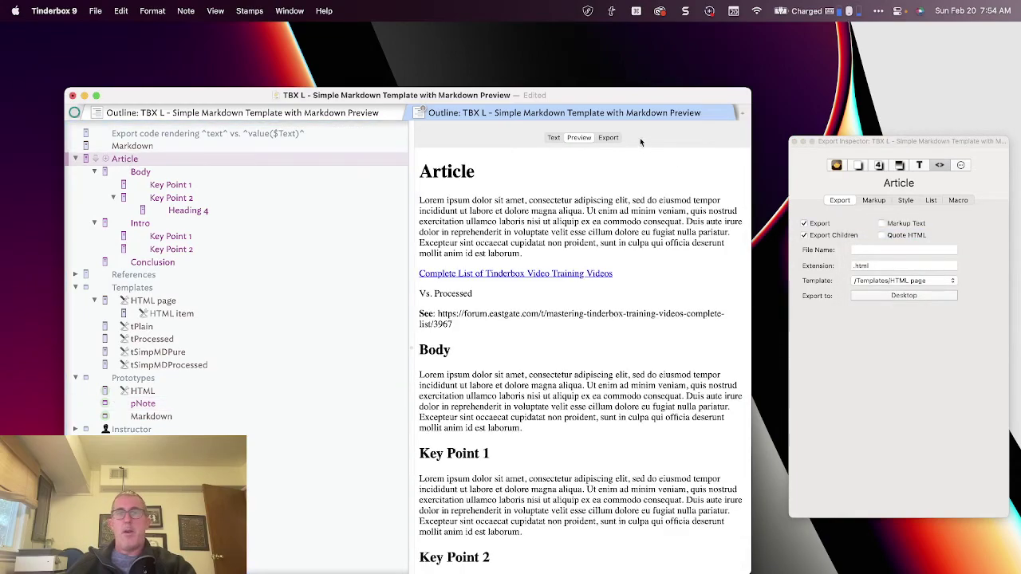
scroll(551, 279, "down", 10)
scroll(551, 314, "up", 3)
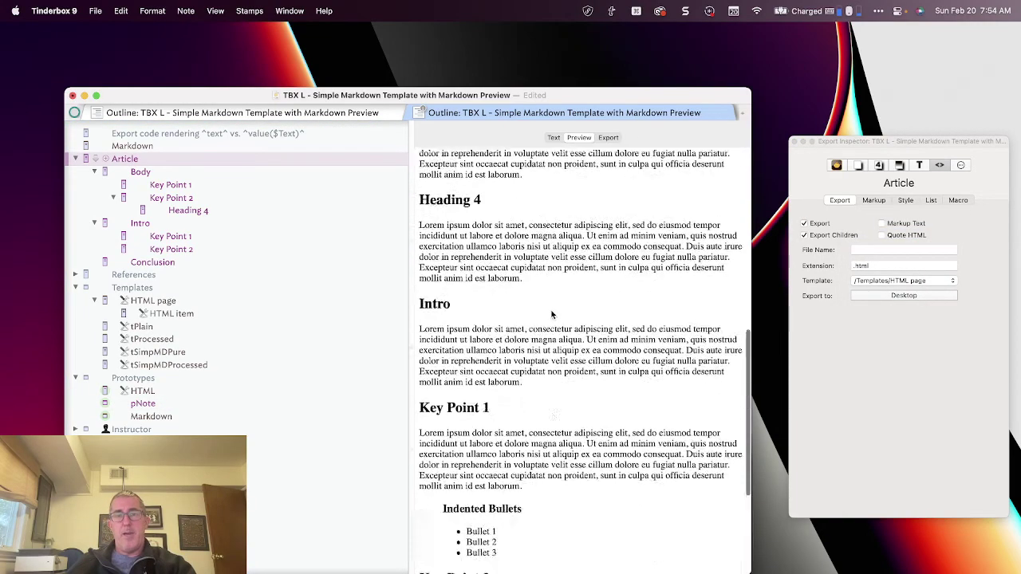
scroll(551, 314, "up", 7)
Step: Restore tSimpMDPure as pNote's export template and view Article's preview again
left_click(160, 405)
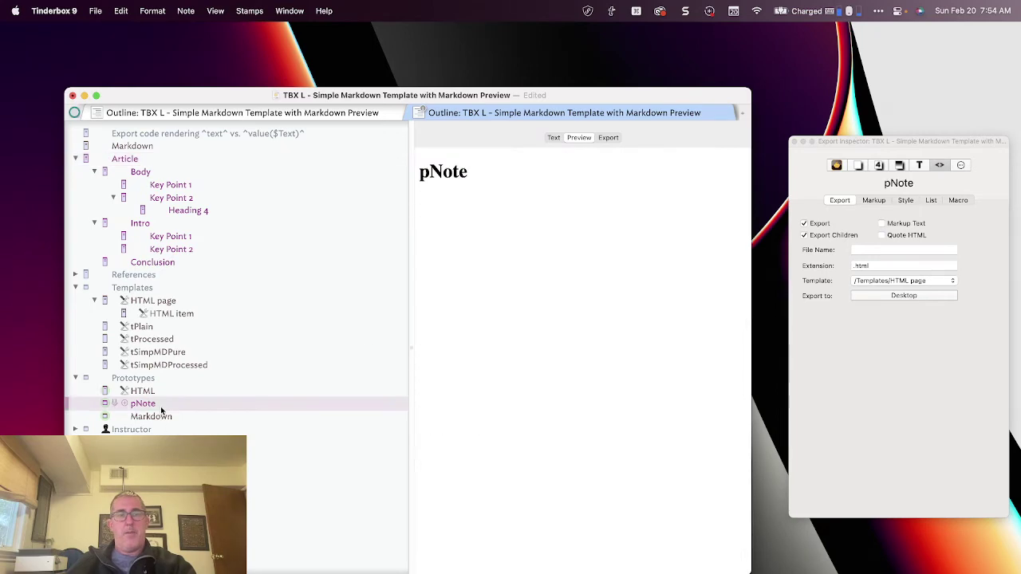
left_click(896, 279)
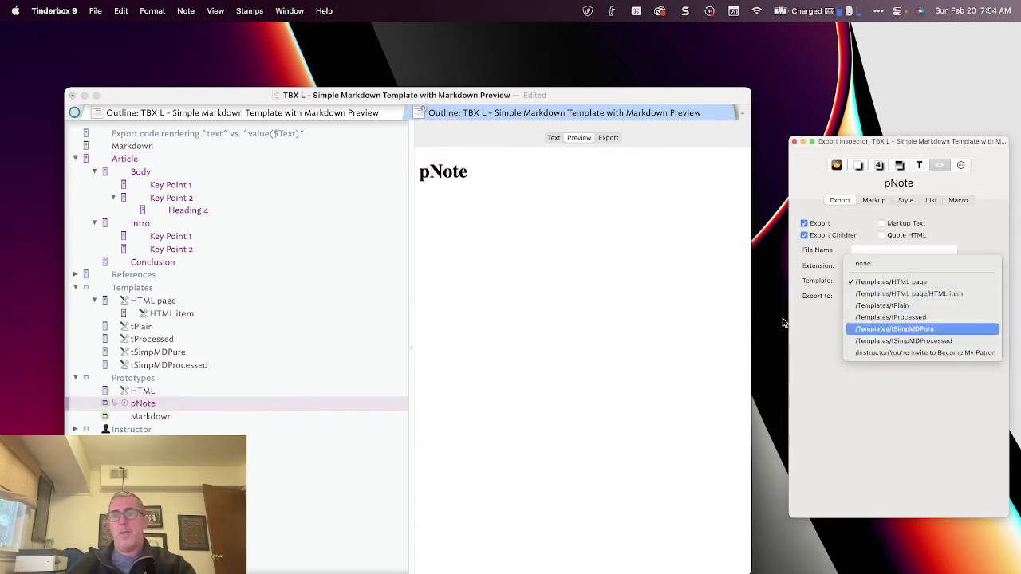
key("Return")
left_click(147, 147)
left_click(147, 159)
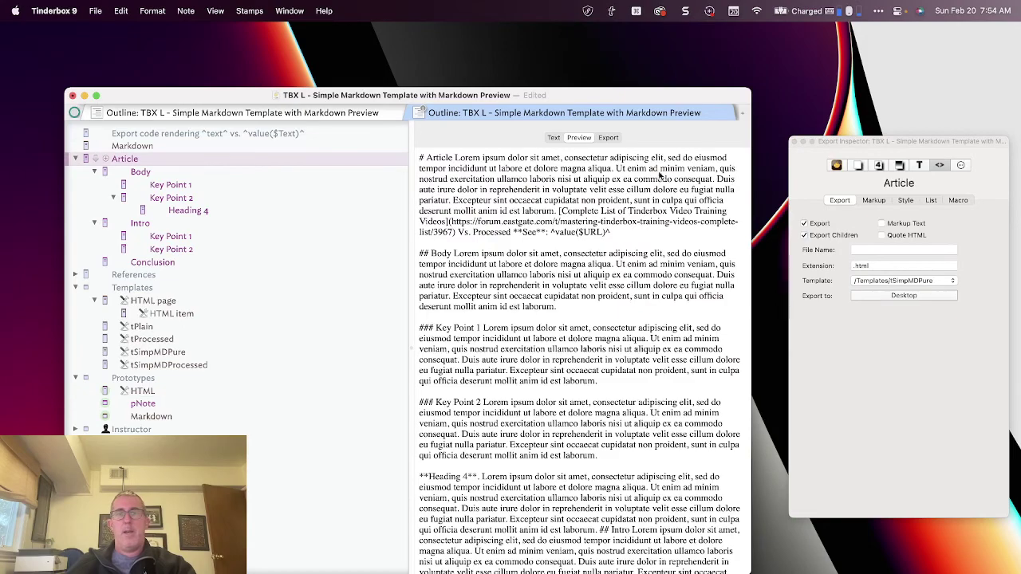
scroll(594, 328, "down", 10)
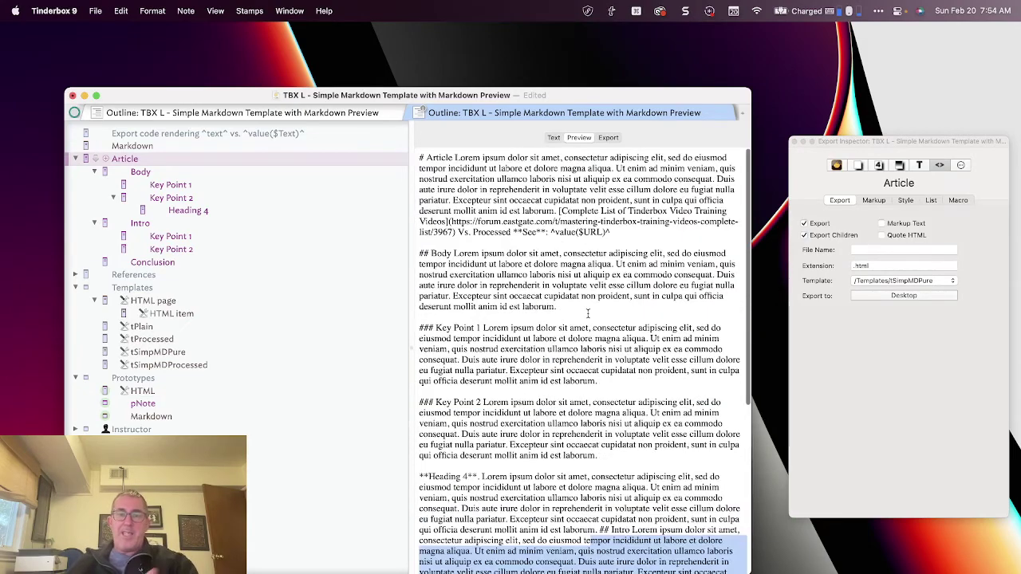
scroll(477, 304, "down", 8)
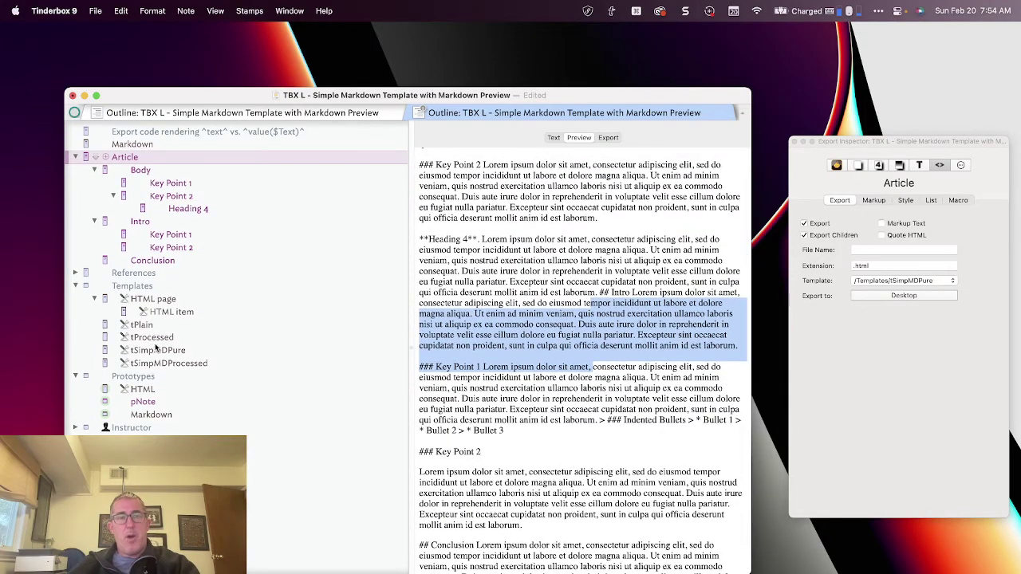
scroll(612, 208, "up", 3)
scroll(609, 211, "up", 3)
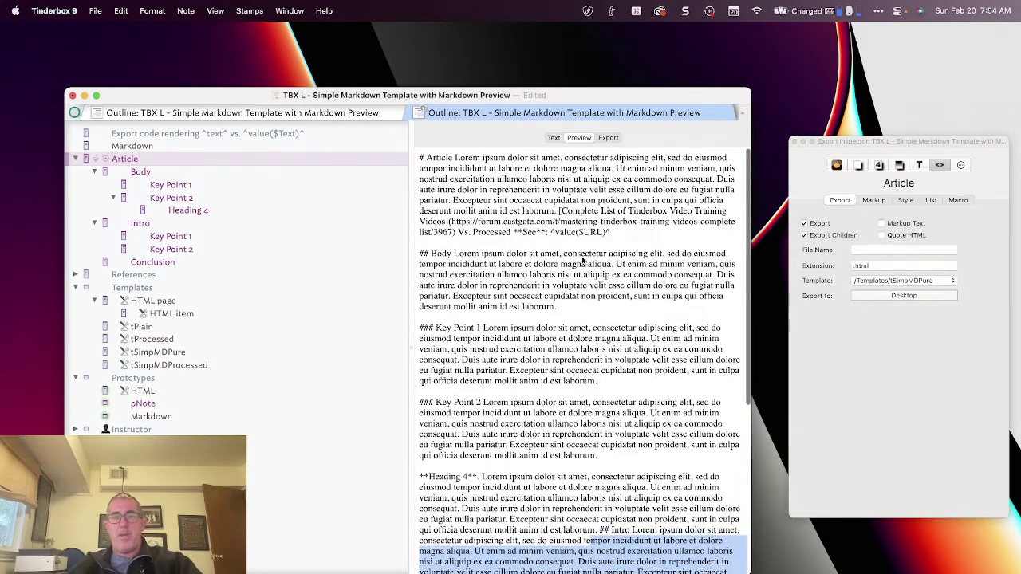
left_click_drag(550, 232, 621, 231)
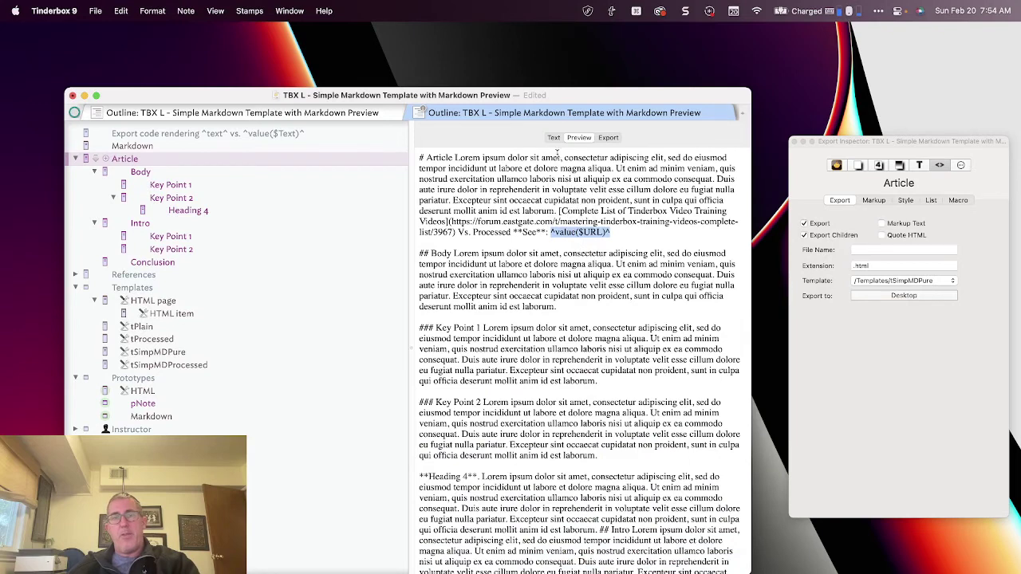
left_click(554, 138)
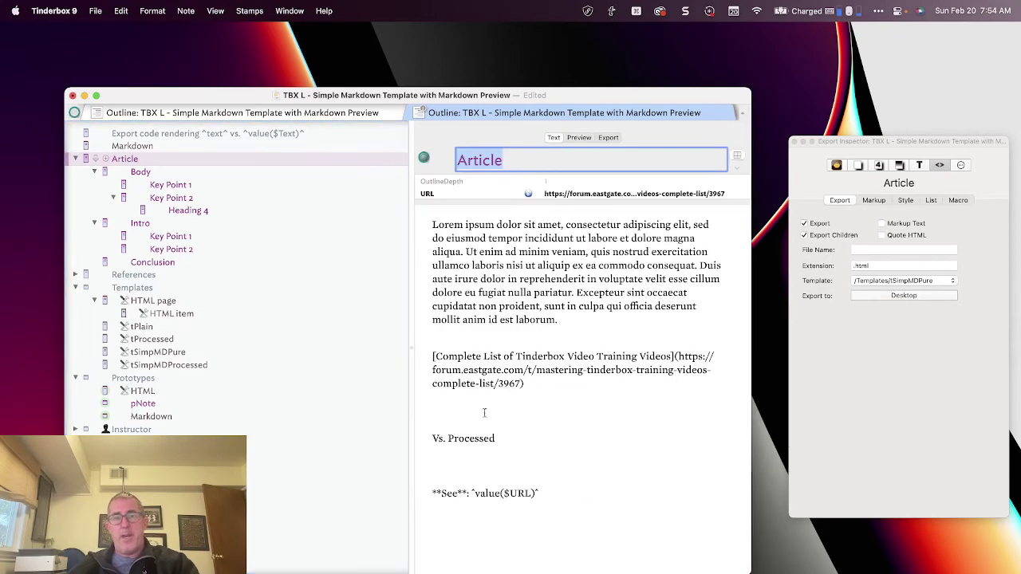
left_click_drag(453, 493, 540, 492)
double_click(488, 495)
left_click(537, 496)
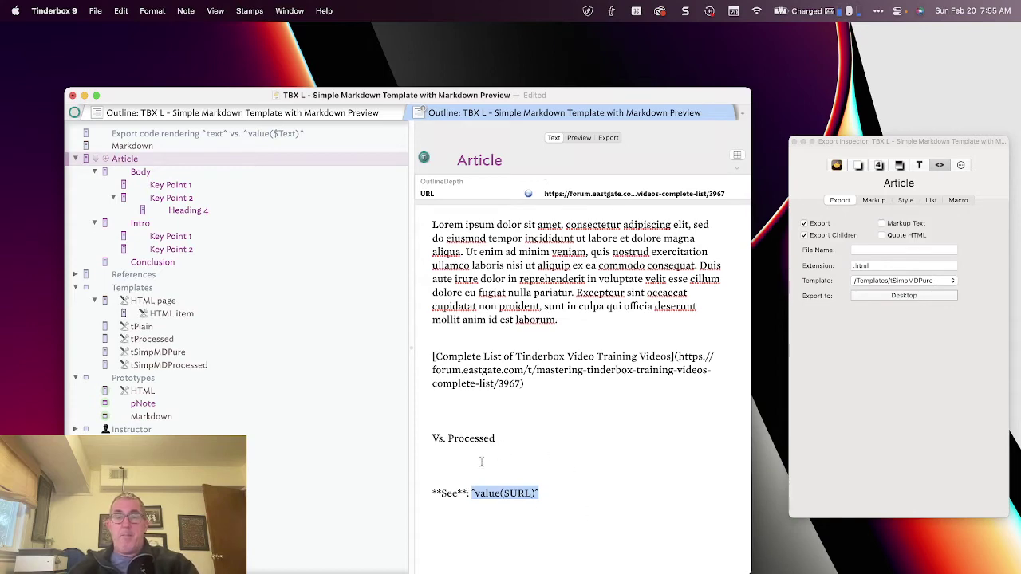
Step: Give pNote the /Templates/HTML page template, confirm Article's preview shows the resolved URL, then return to its text
left_click(579, 139)
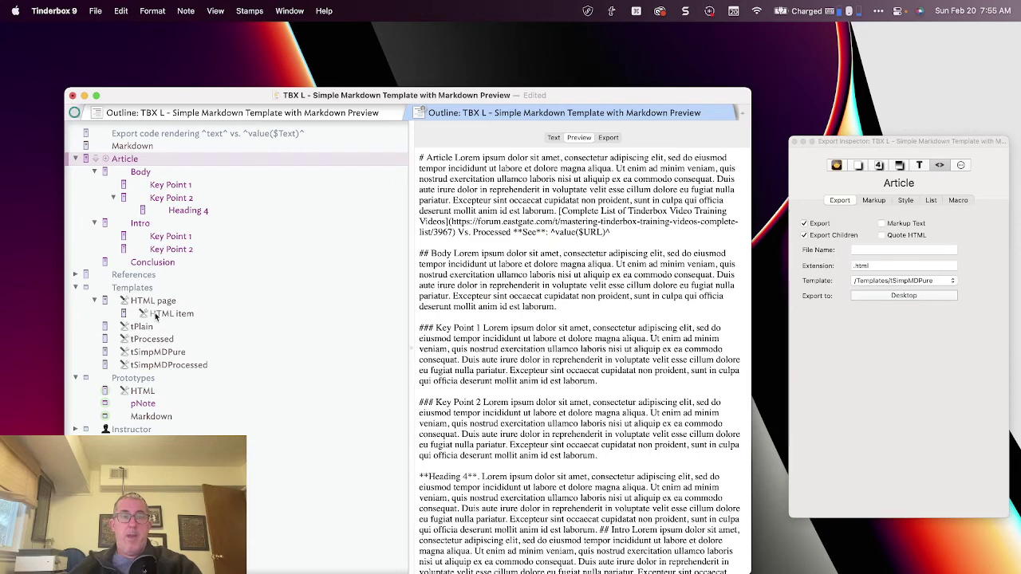
left_click(158, 408)
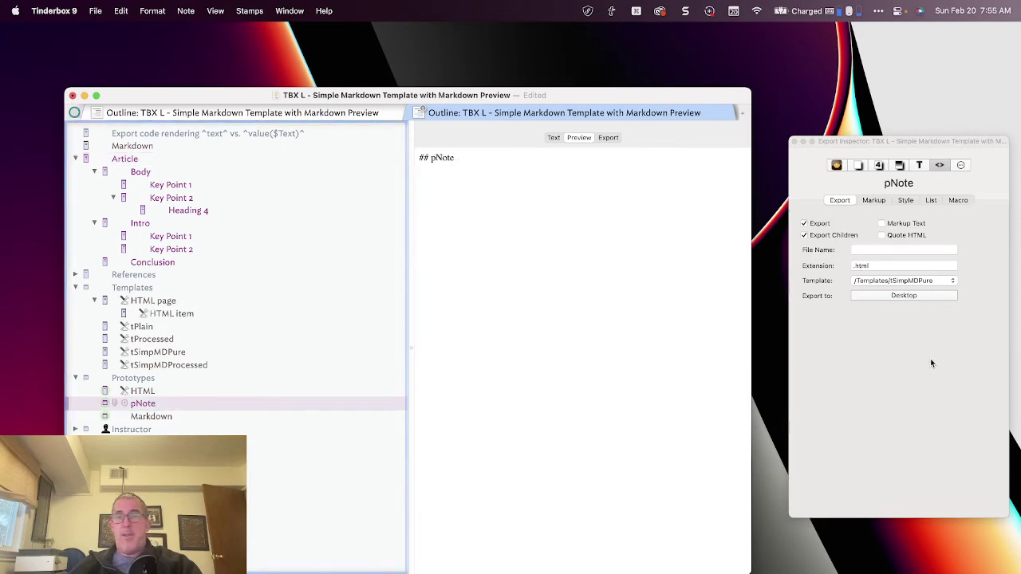
left_click(923, 282)
left_click(891, 234)
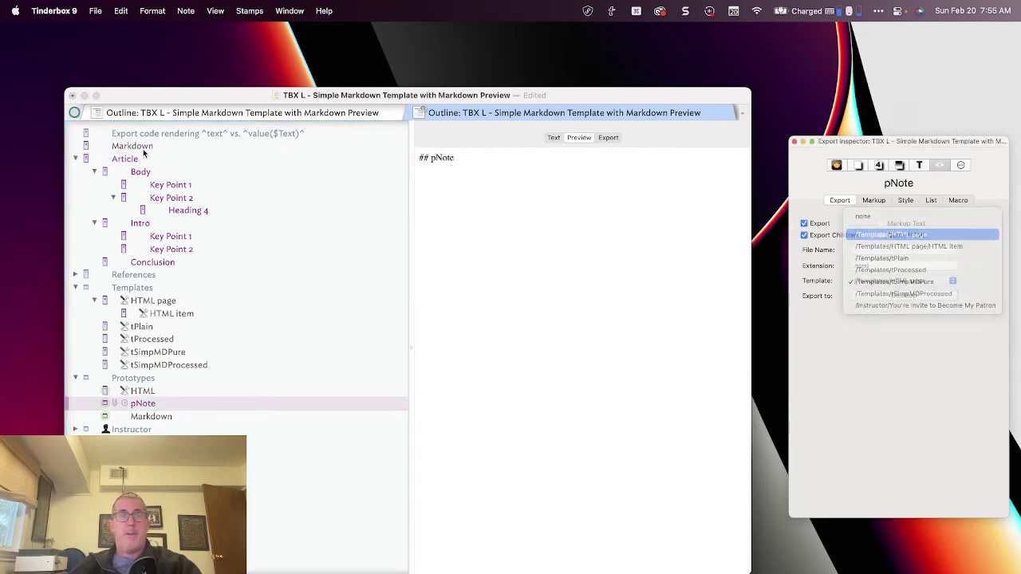
left_click(160, 160)
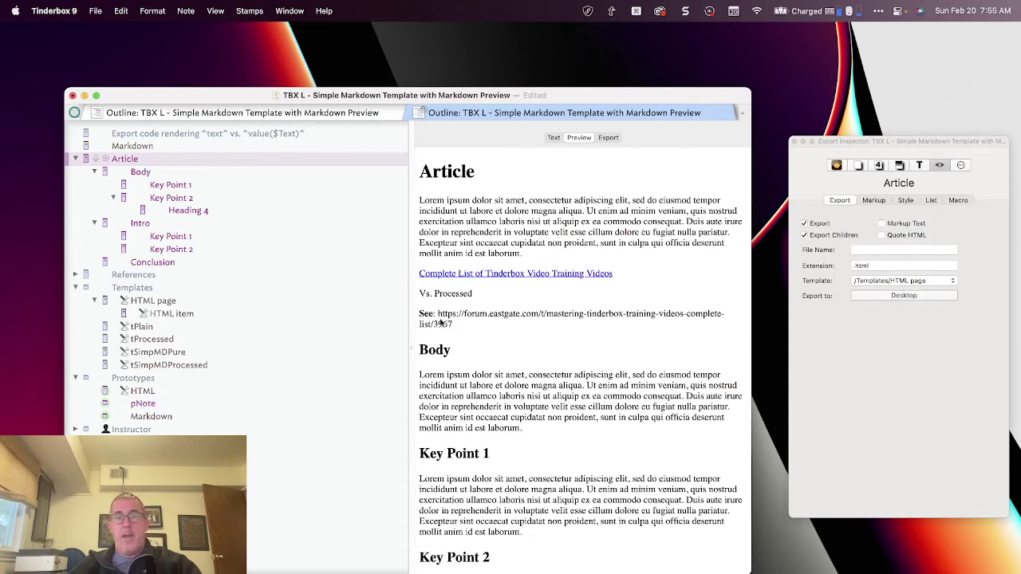
left_click_drag(438, 314, 452, 324)
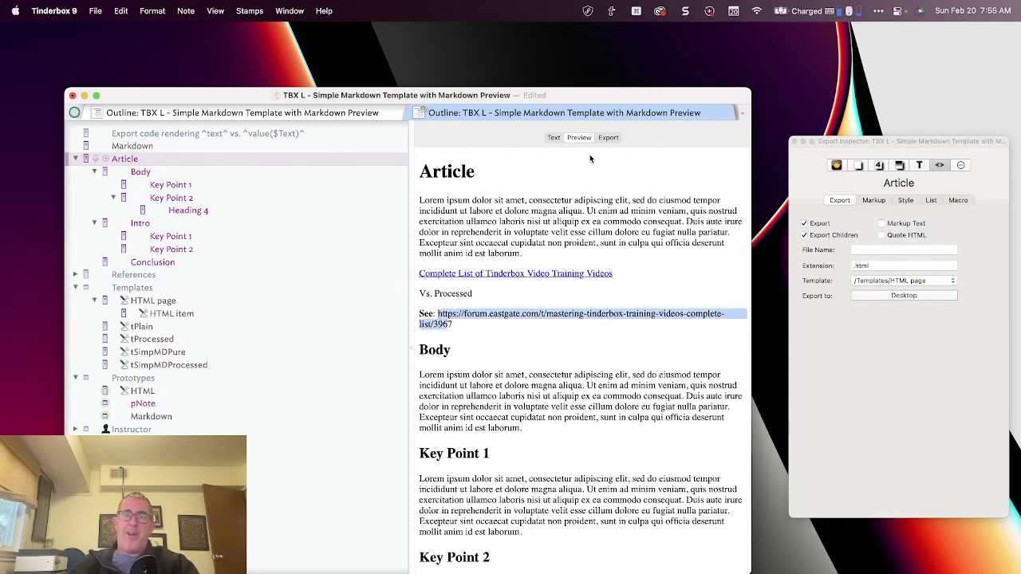
left_click(553, 138)
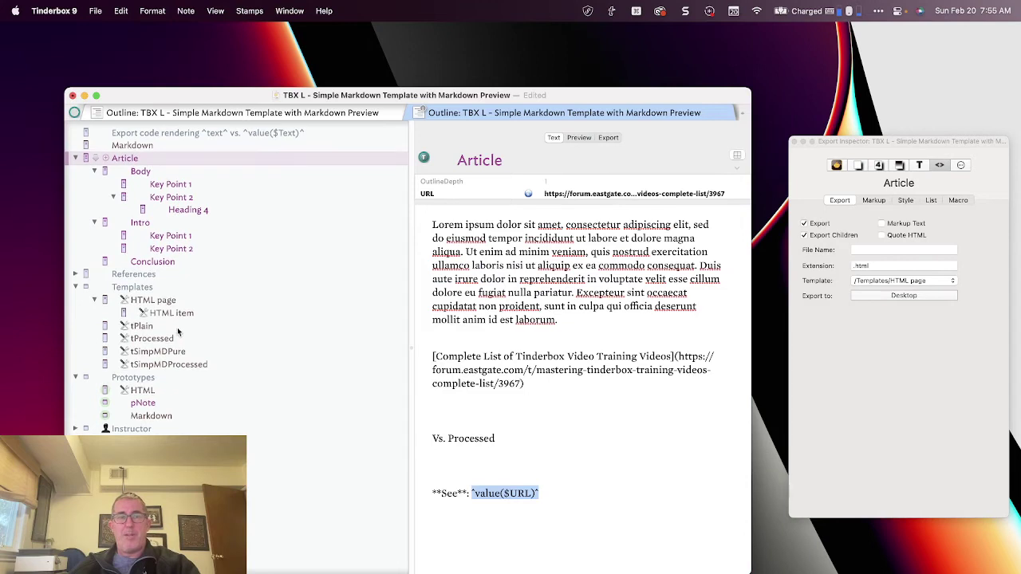
Step: In the Export code rendering note, change the first sentence's 'it' to 'the text'
left_click(228, 133)
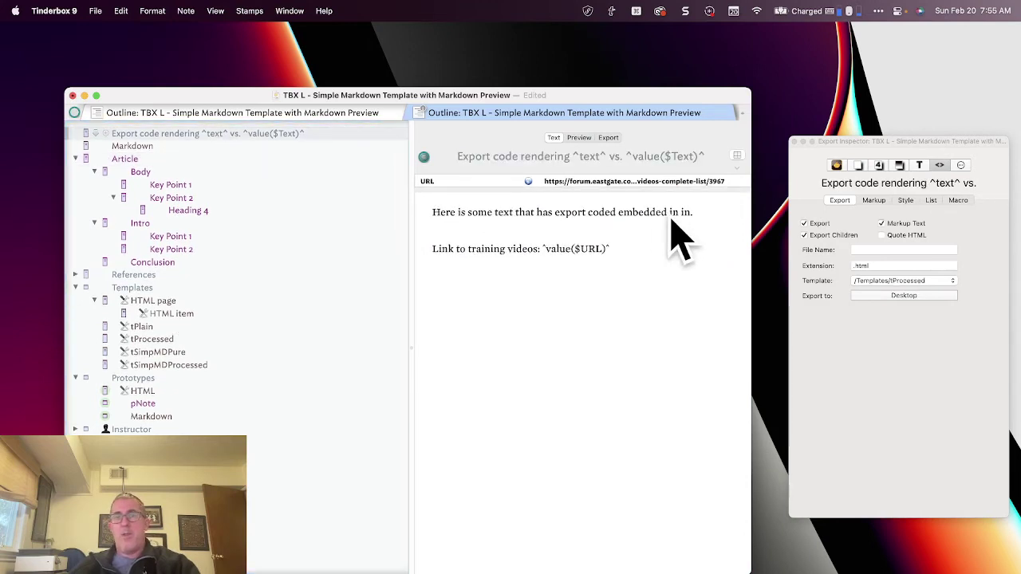
left_click_drag(541, 250, 611, 249)
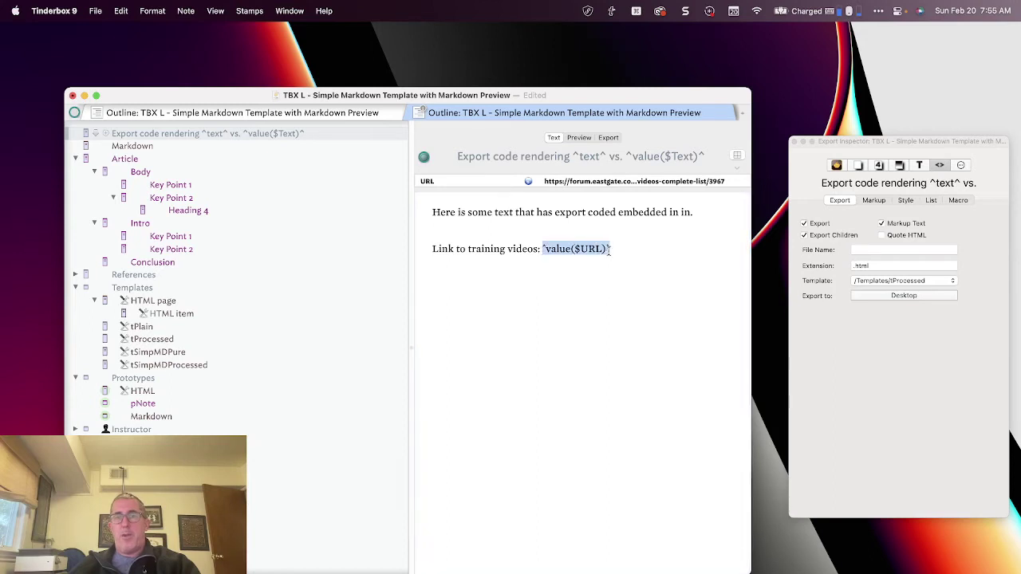
double_click(686, 212)
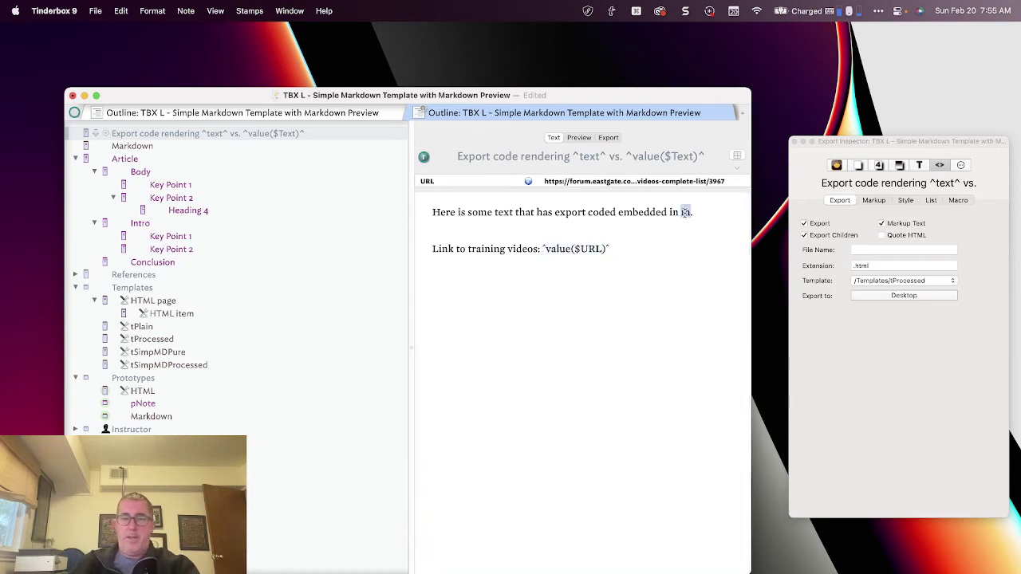
type("the text")
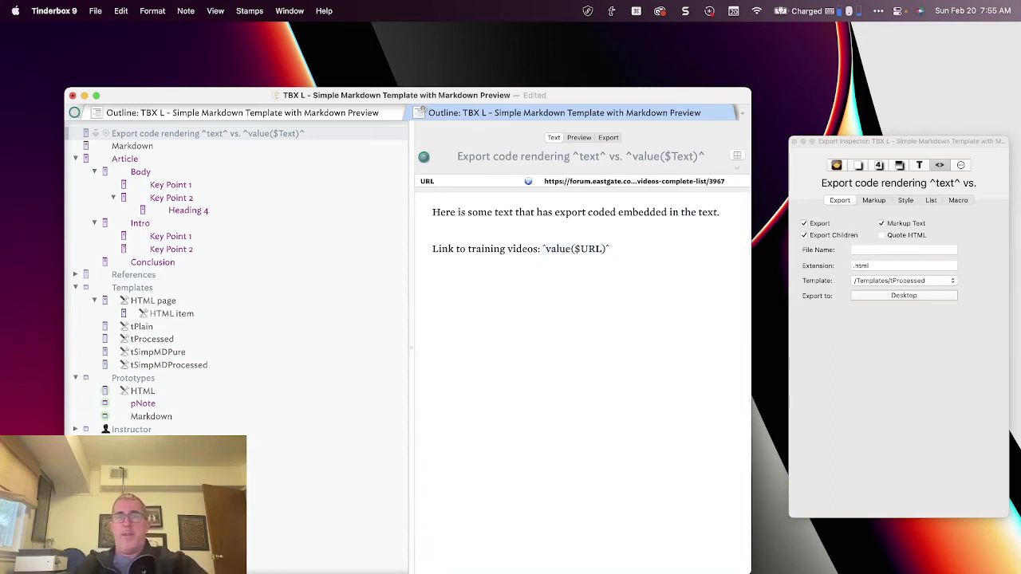
Step: Set the note's export template to /Templates/tPlain and inspect tPlain's ^value($Text)^ code
left_click_drag(543, 249, 607, 248)
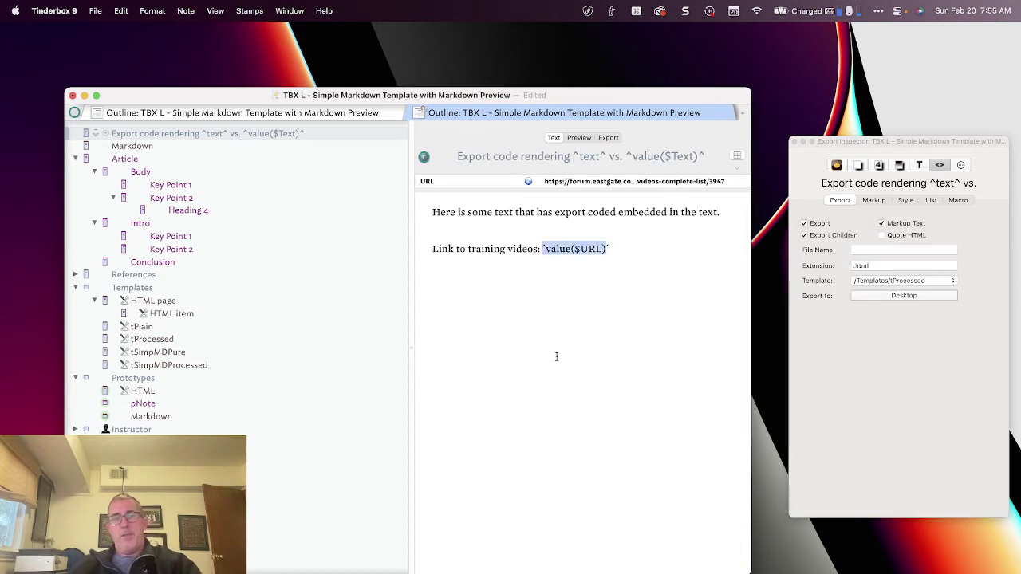
left_click(923, 282)
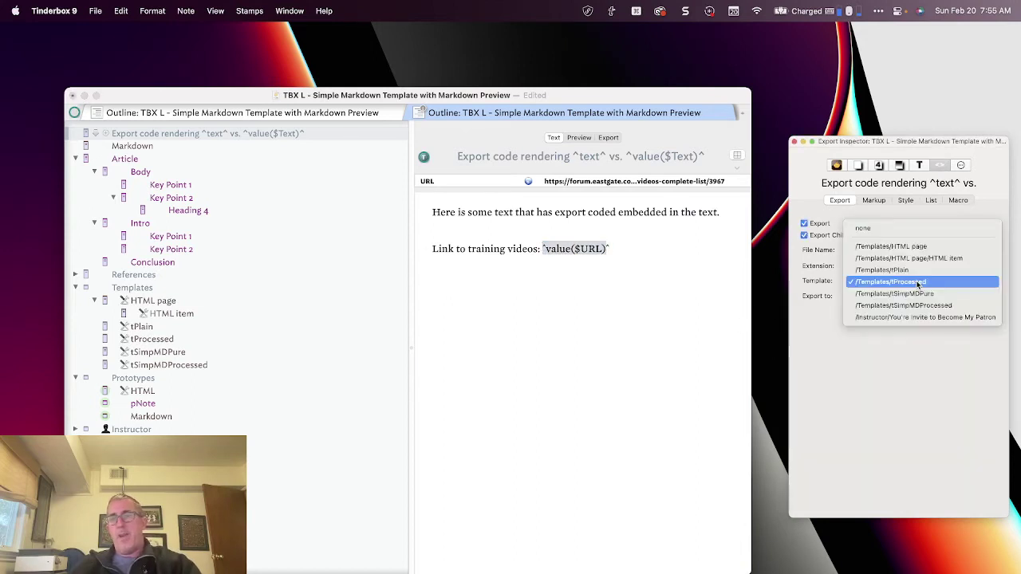
left_click(918, 271)
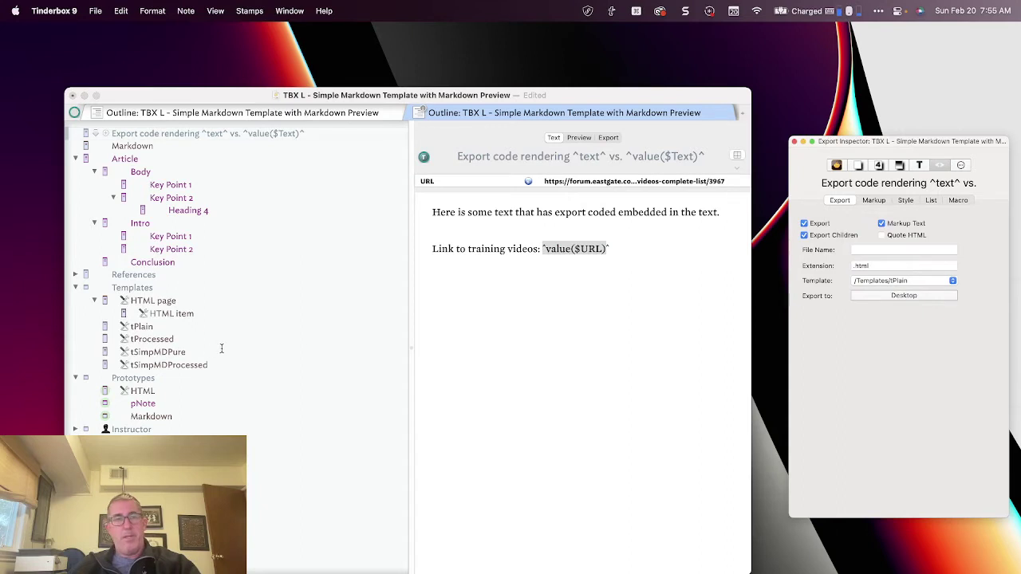
left_click(161, 327)
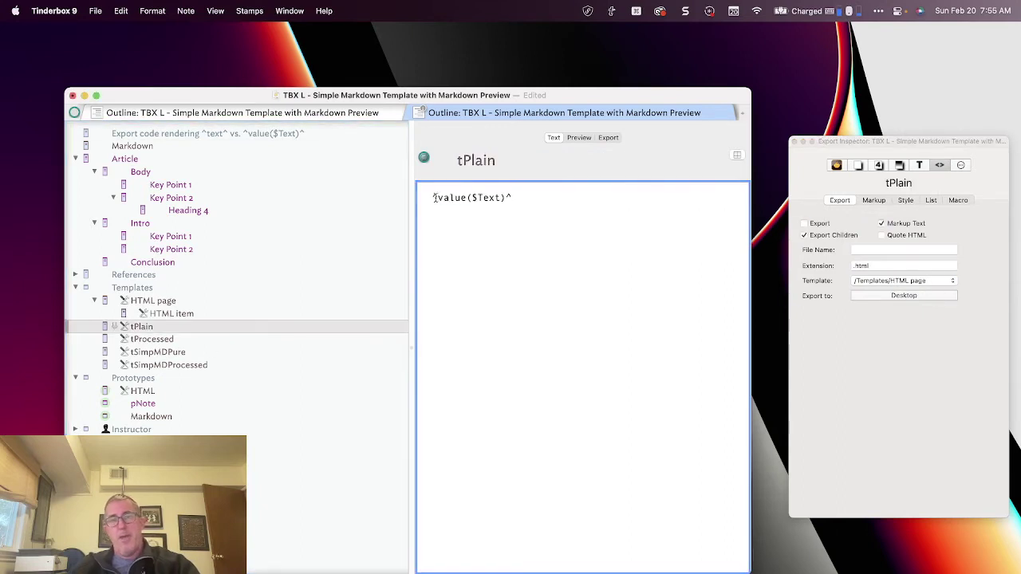
key("super+a")
left_click(454, 224)
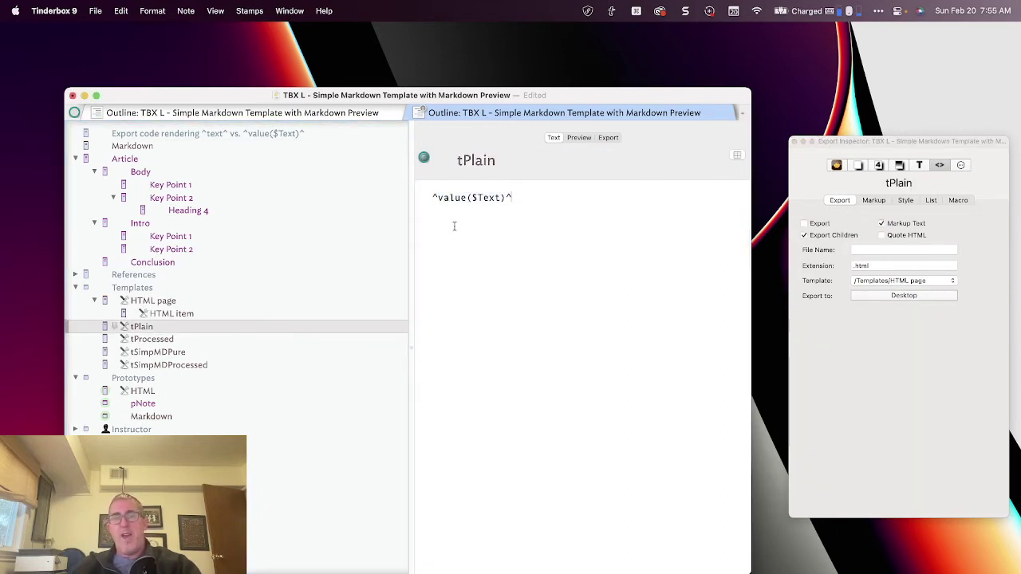
left_click_drag(431, 200, 531, 199)
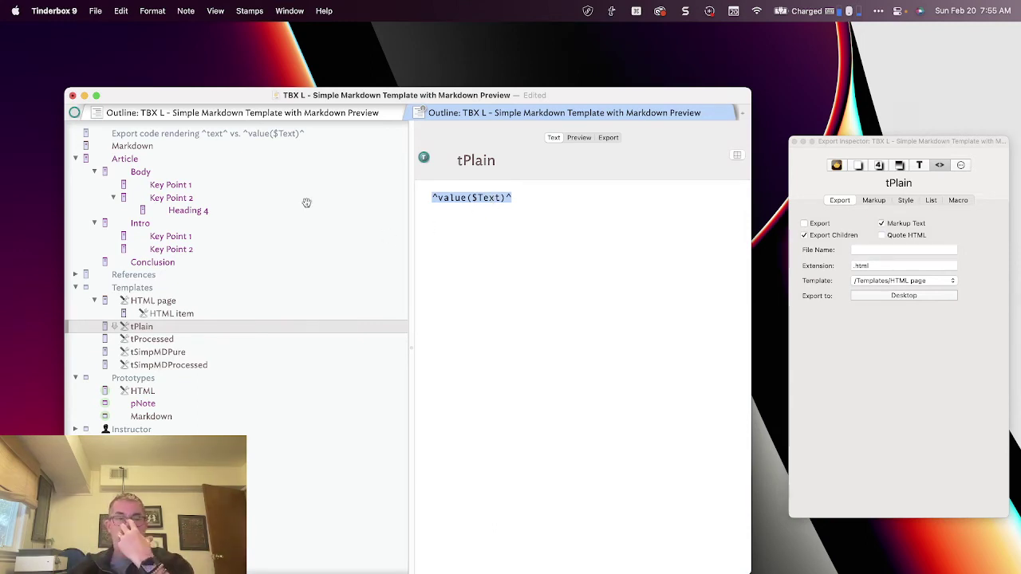
Step: Preview the note and point out the unrendered ^value($URL)^ code
left_click(150, 135)
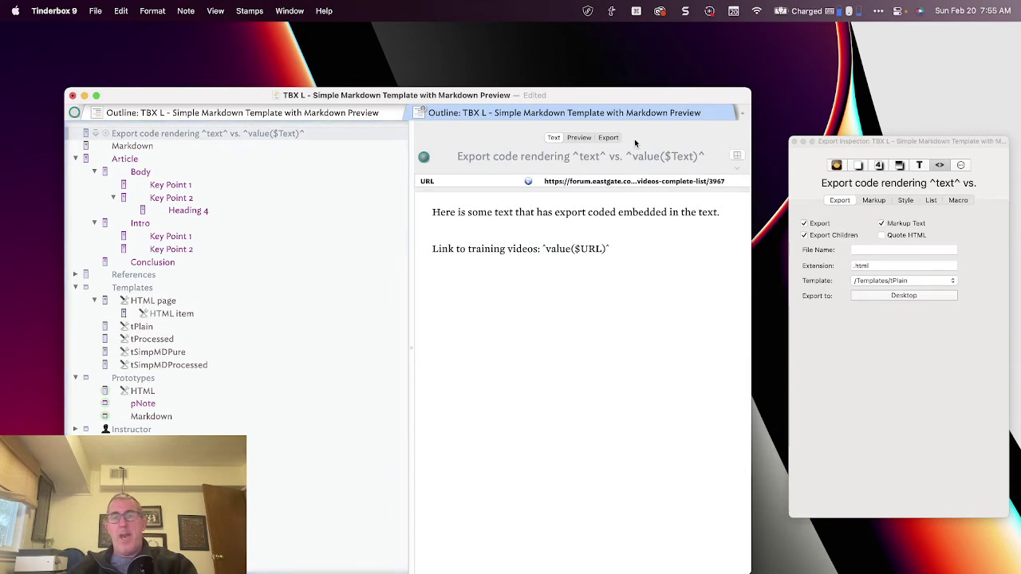
left_click(578, 139)
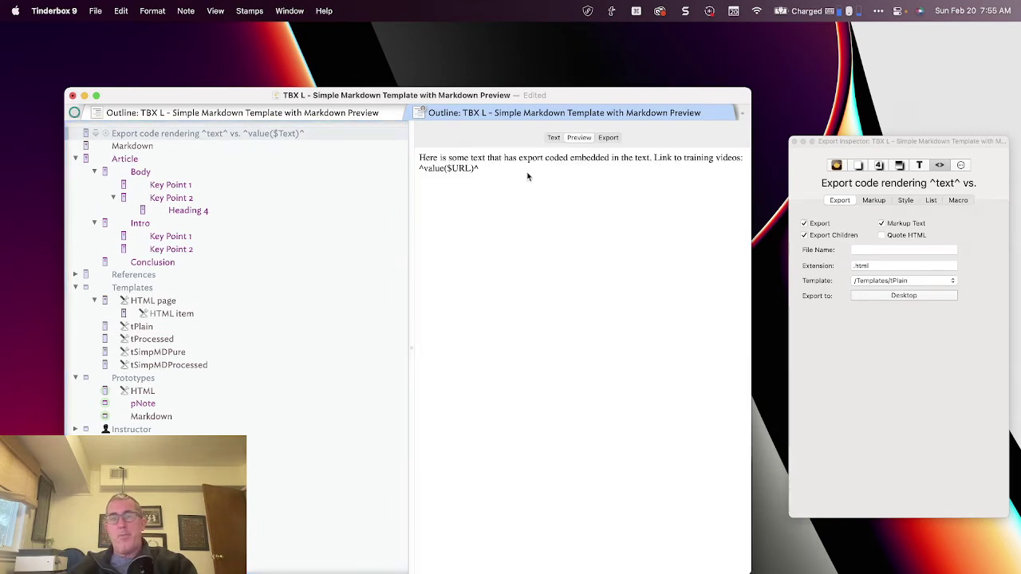
left_click_drag(440, 158, 732, 159)
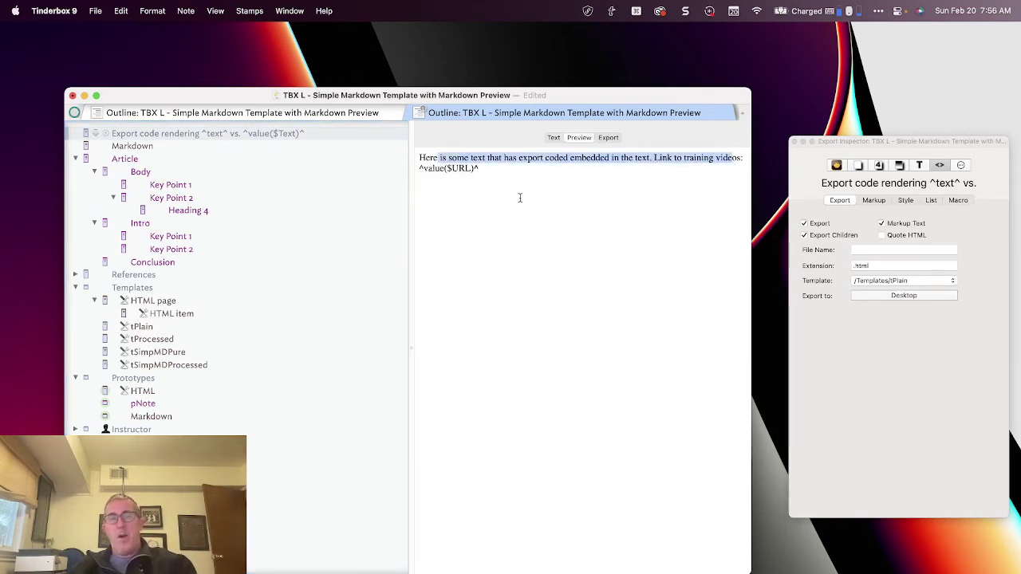
left_click(464, 175)
left_click_drag(478, 169, 413, 167)
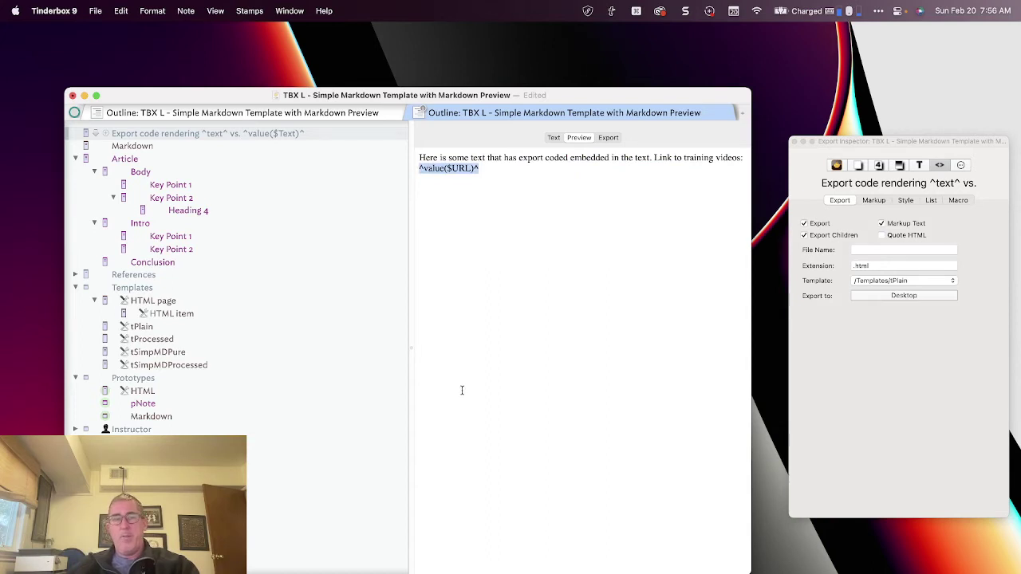
Step: Inspect the tProcessed template, apply /Templates/tProcessed to the note, and preview its expanded URL
left_click(554, 137)
left_click(164, 339)
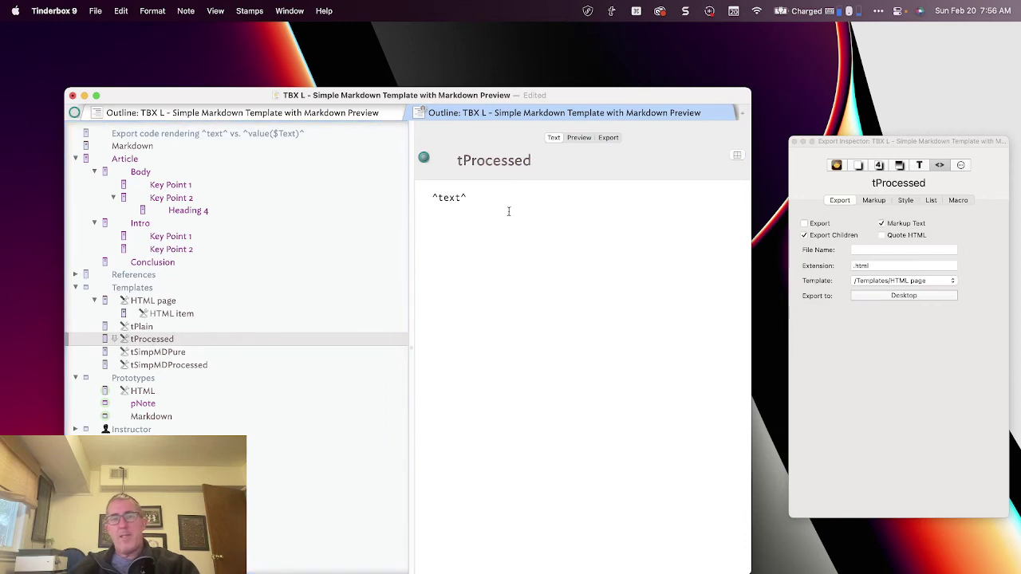
left_click_drag(444, 216, 461, 198)
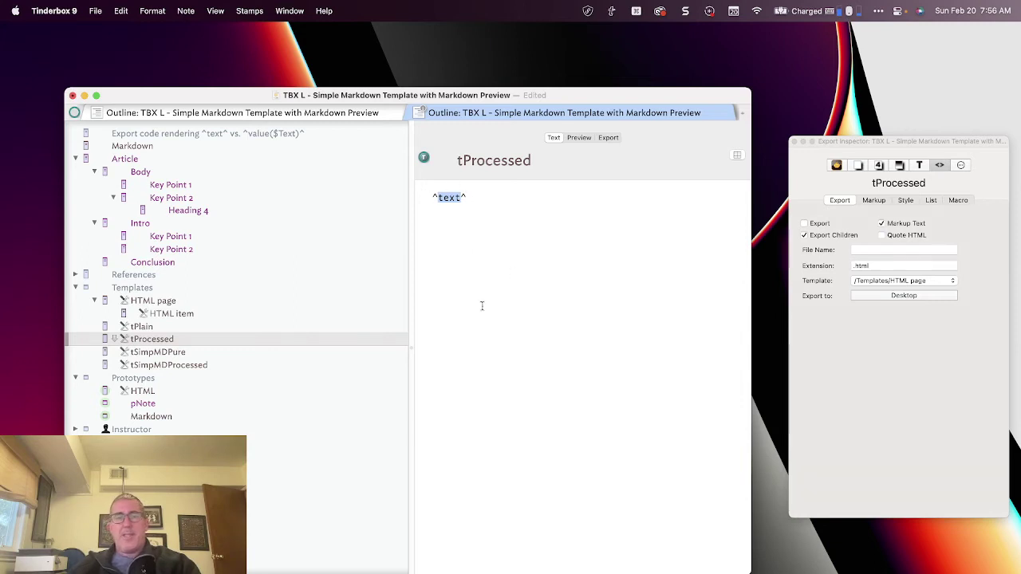
left_click(176, 136)
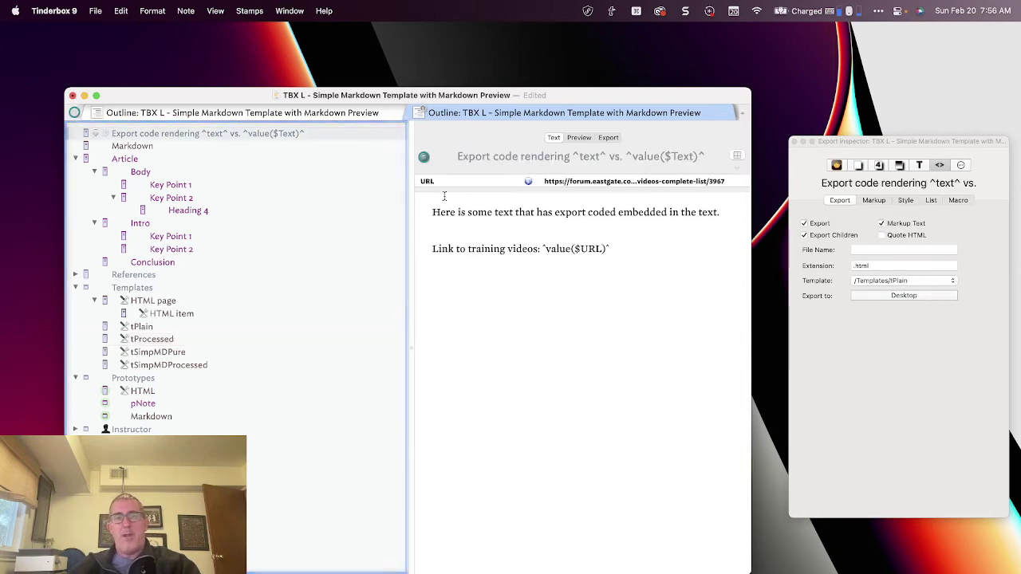
left_click(889, 280)
left_click(887, 294)
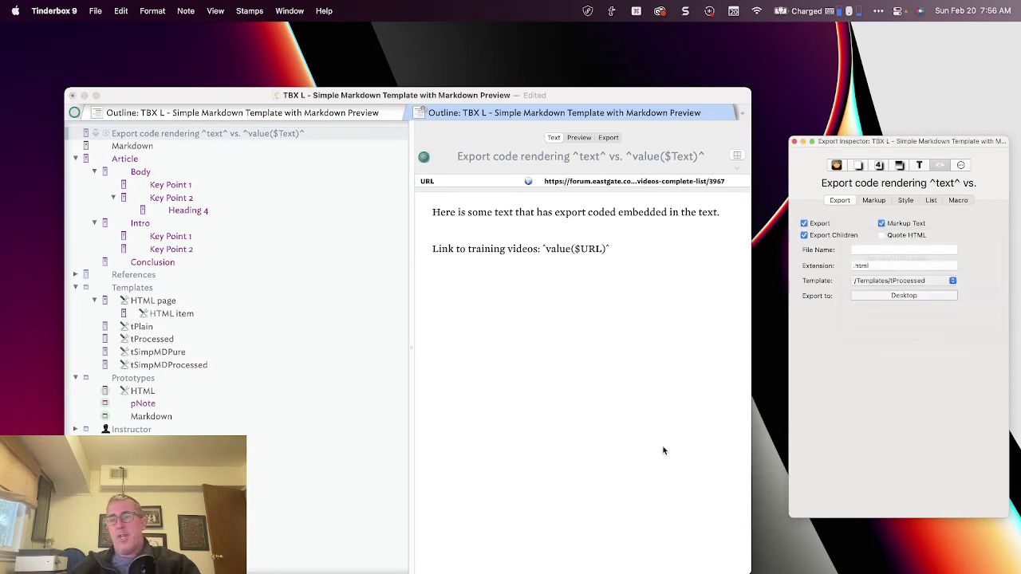
left_click(580, 138)
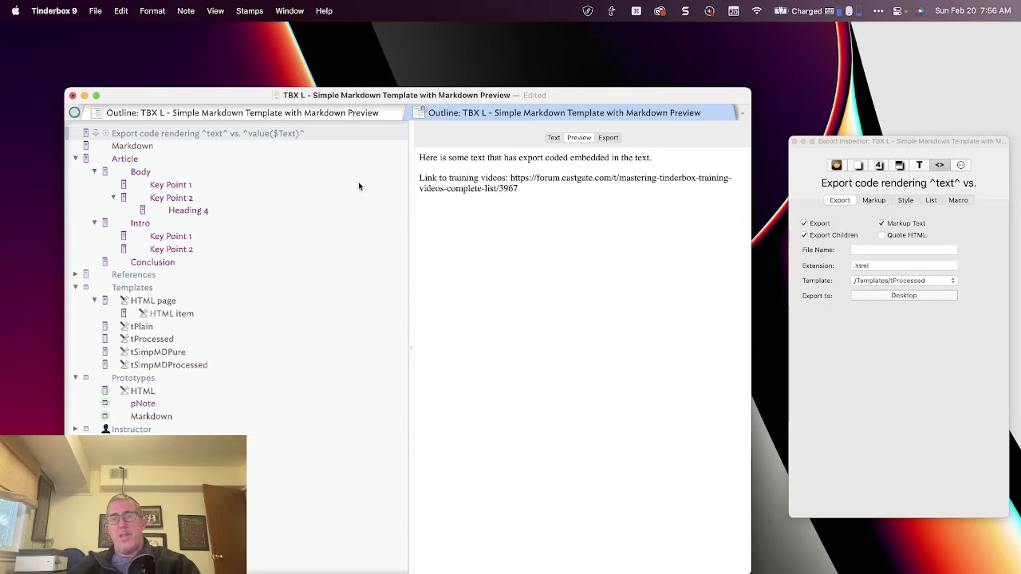
left_click_drag(511, 179, 522, 189)
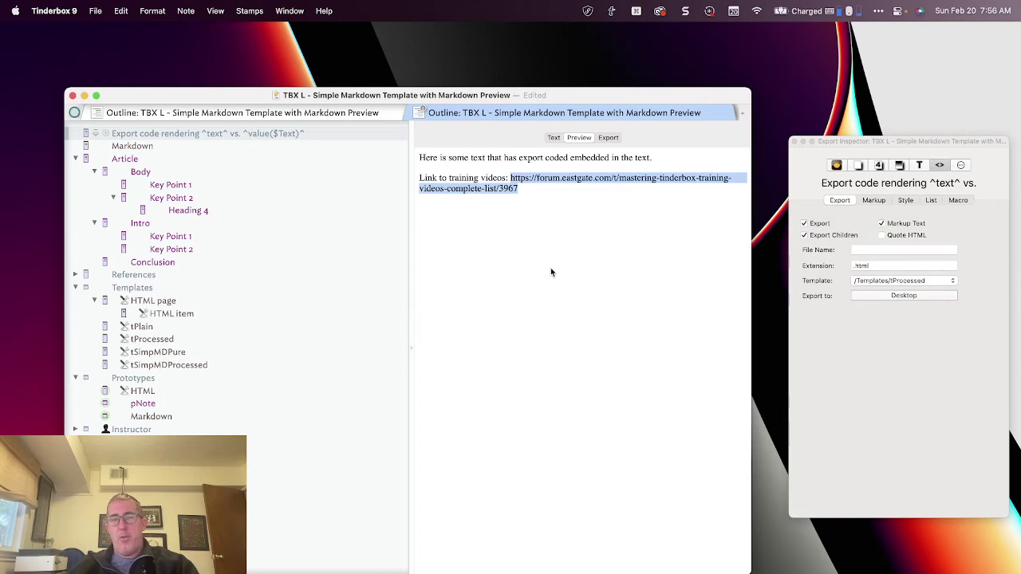
Step: Compare output by switching the template to tPlain and back to tProcessed
left_click(954, 282)
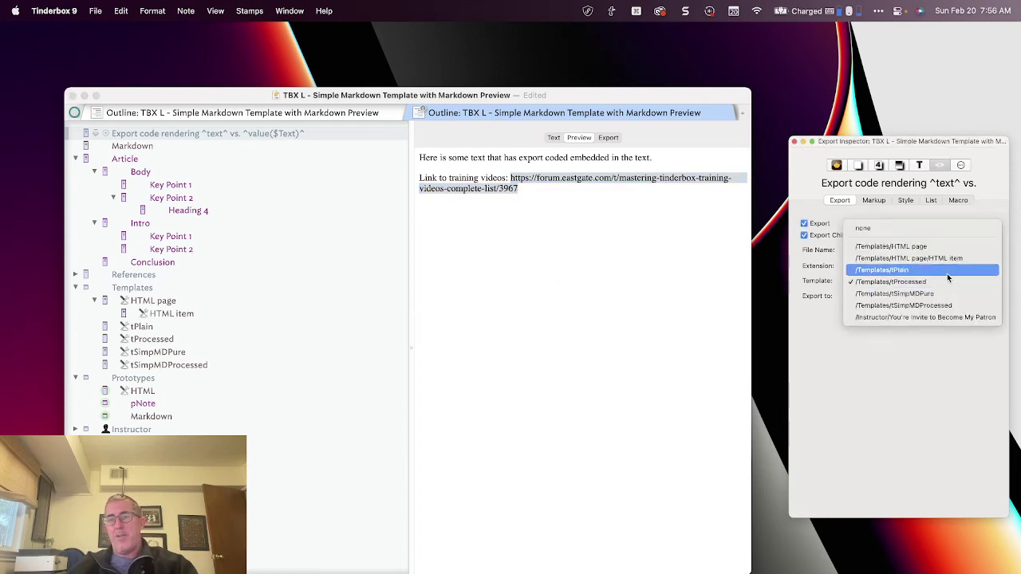
left_click(949, 276)
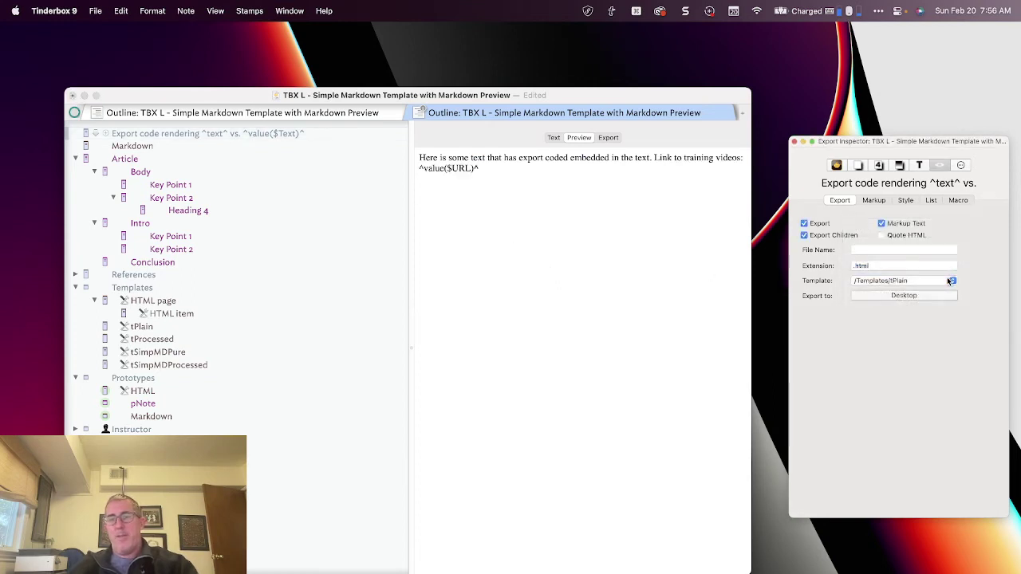
left_click(947, 277)
left_click(946, 292)
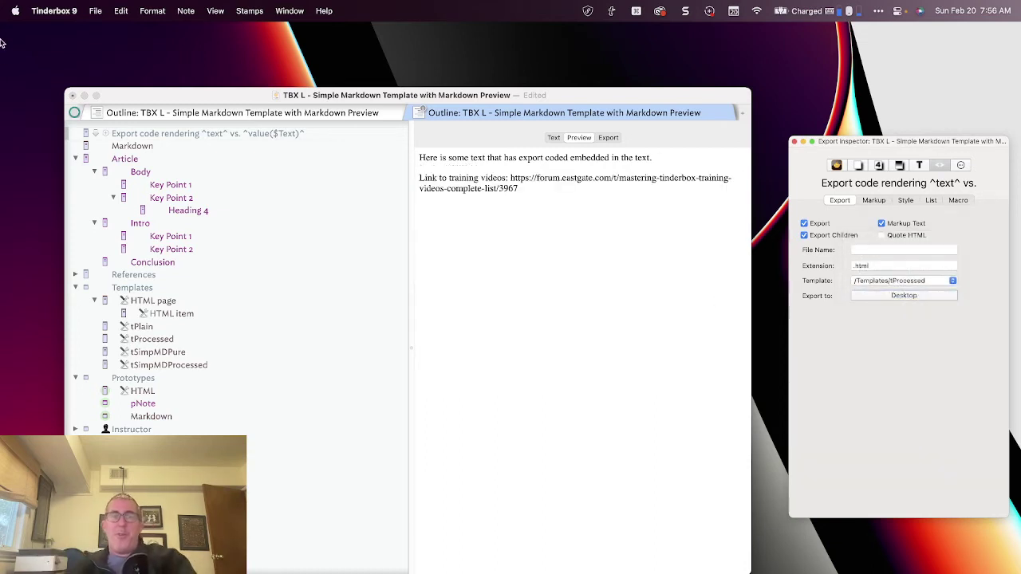
Step: Set Article's template to tSimpMDPure, then tSimpMDProcessed, and review its rendered preview
left_click(150, 160)
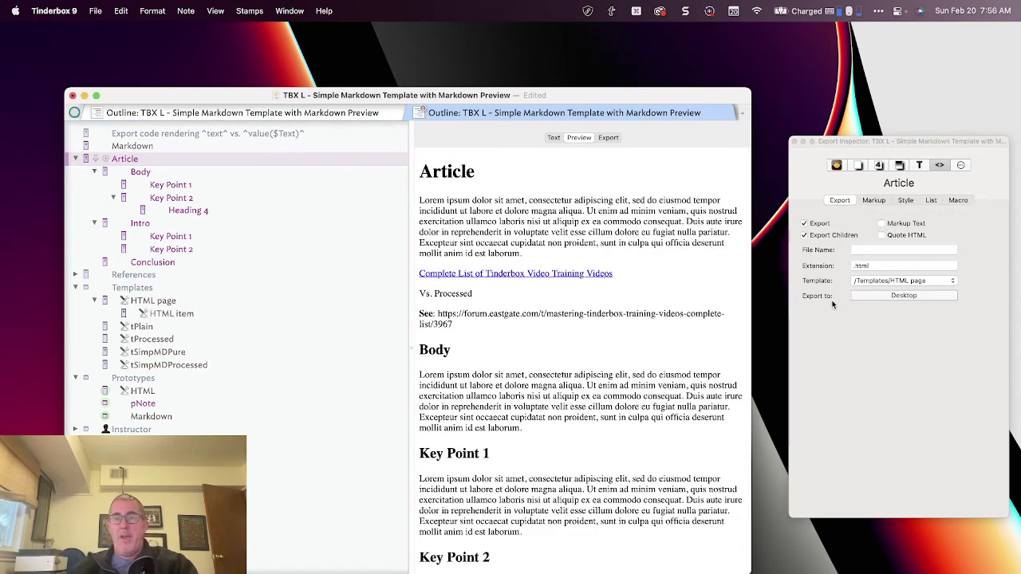
left_click(902, 283)
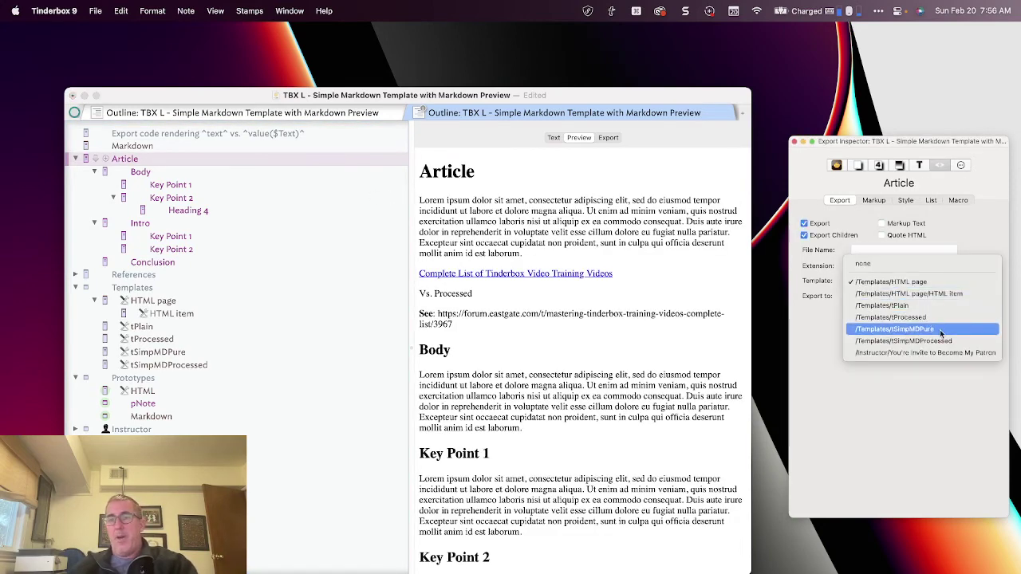
left_click(885, 329)
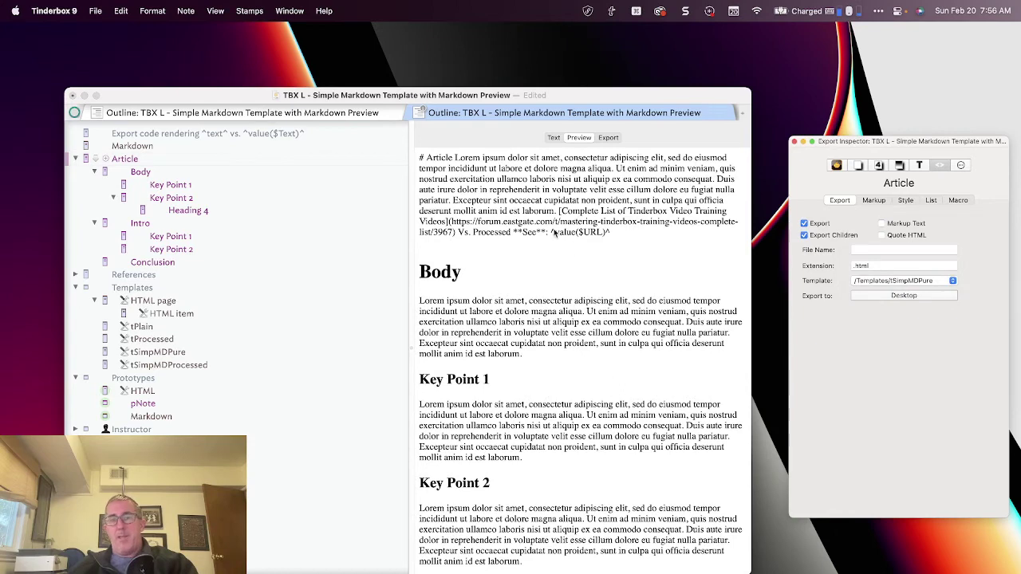
left_click(647, 246)
left_click(895, 282)
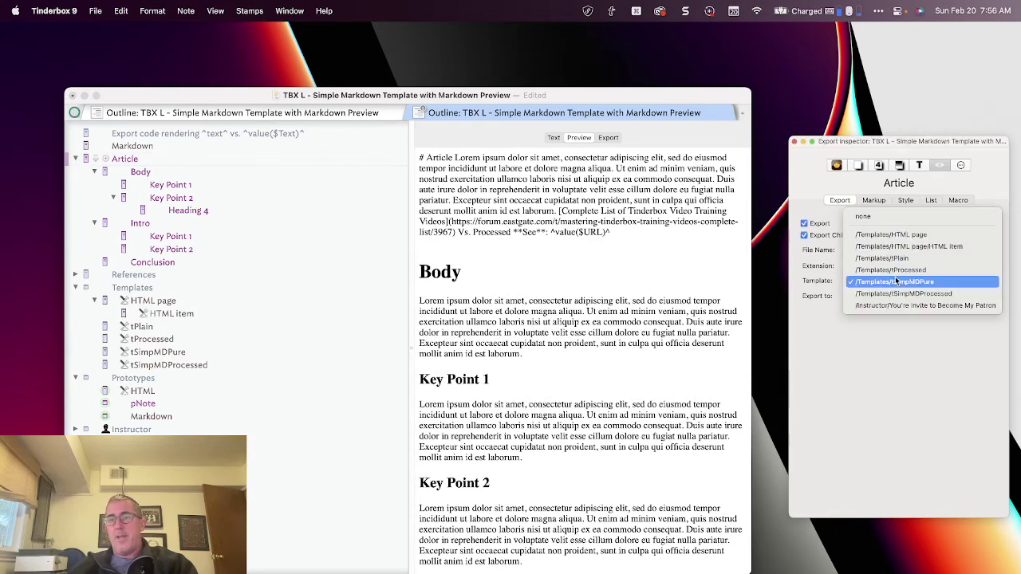
left_click(902, 296)
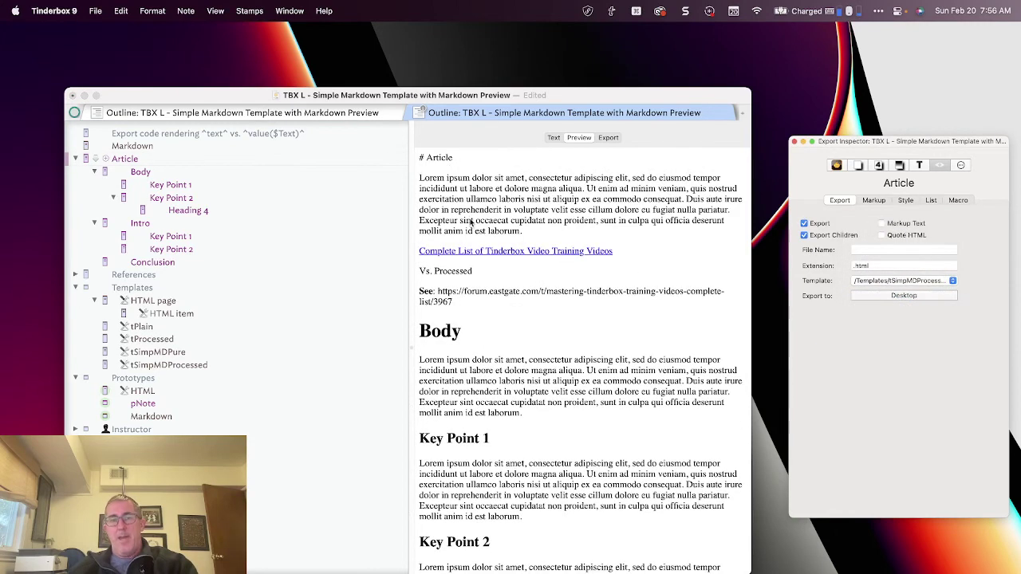
left_click(421, 157)
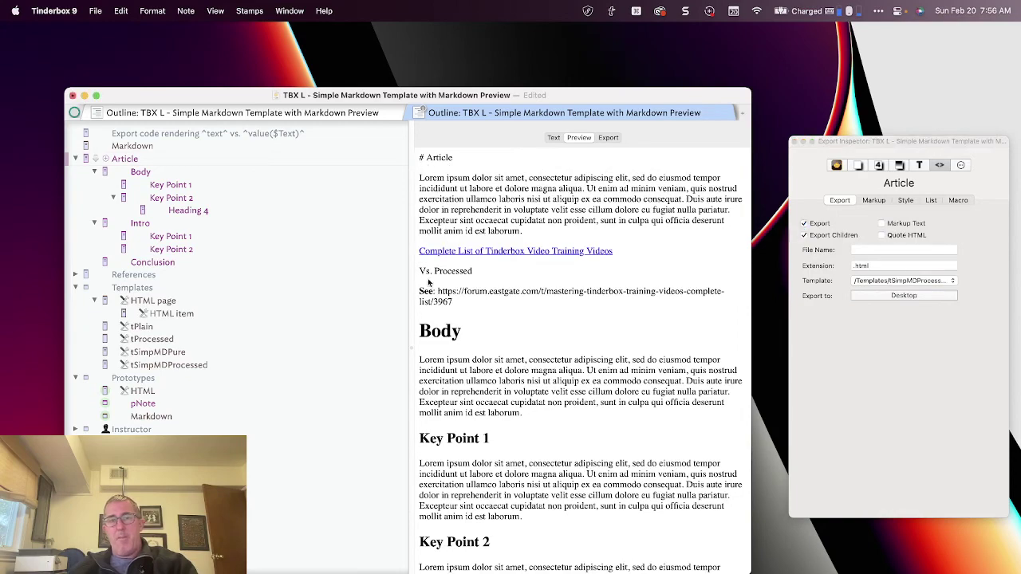
scroll(453, 315, "down", 5)
scroll(479, 307, "up", 5)
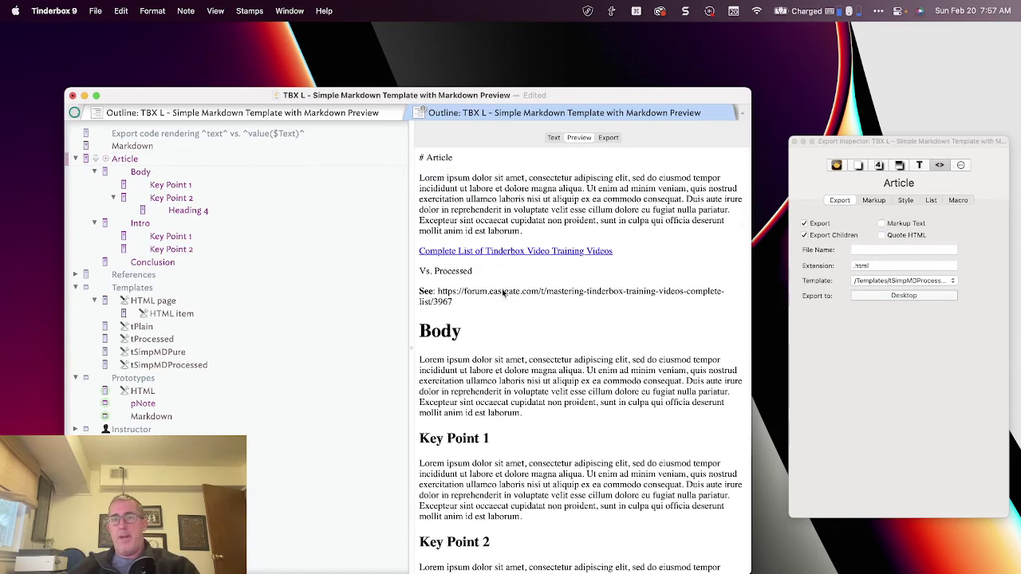
left_click(140, 172)
Step: Apply tSimpMDProcessed to Body through Conclusion, scroll Article's full preview, then select Article through Conclusion
left_click(239, 263, "shift")
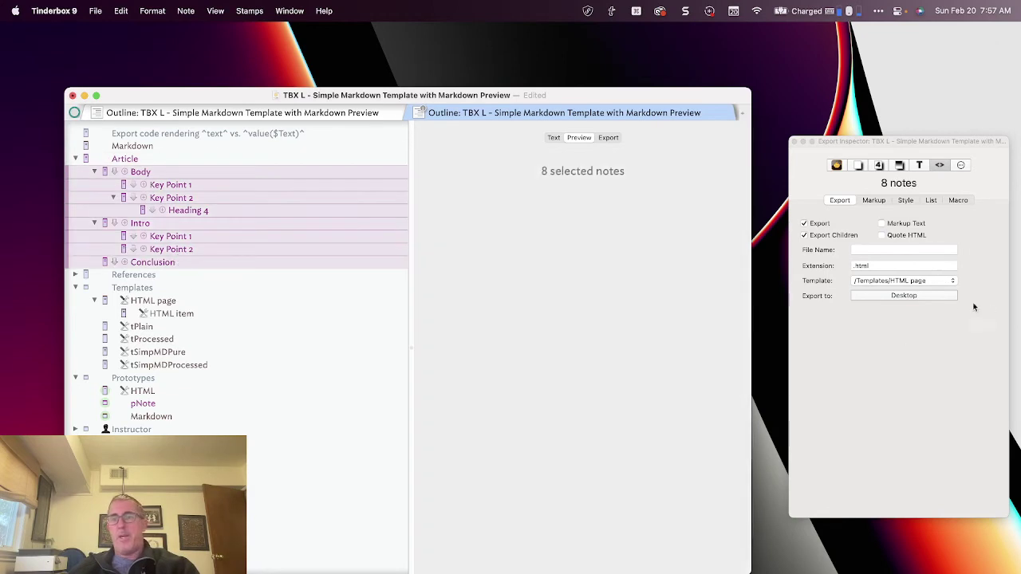
left_click(915, 281)
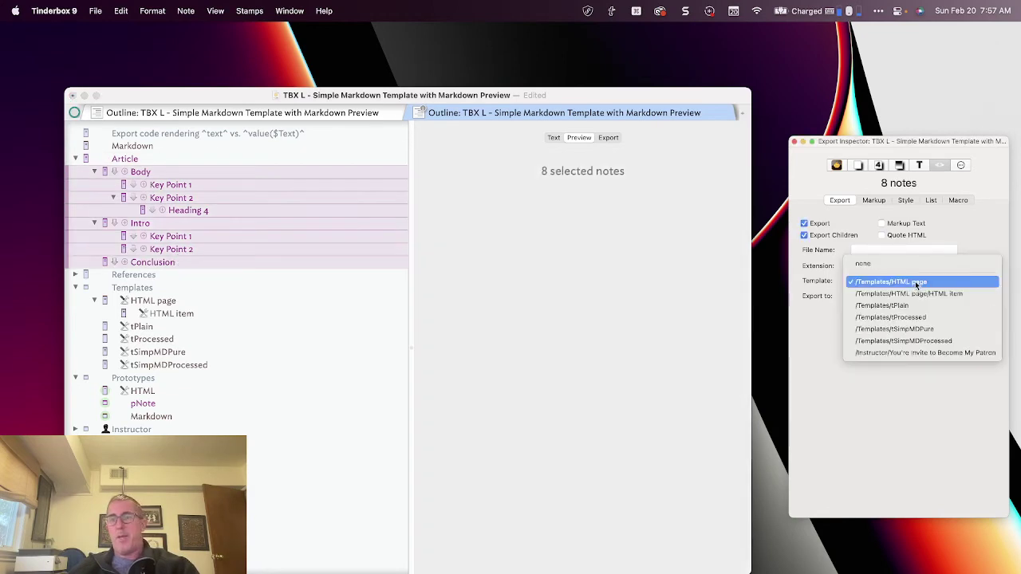
left_click(936, 340)
left_click(128, 159)
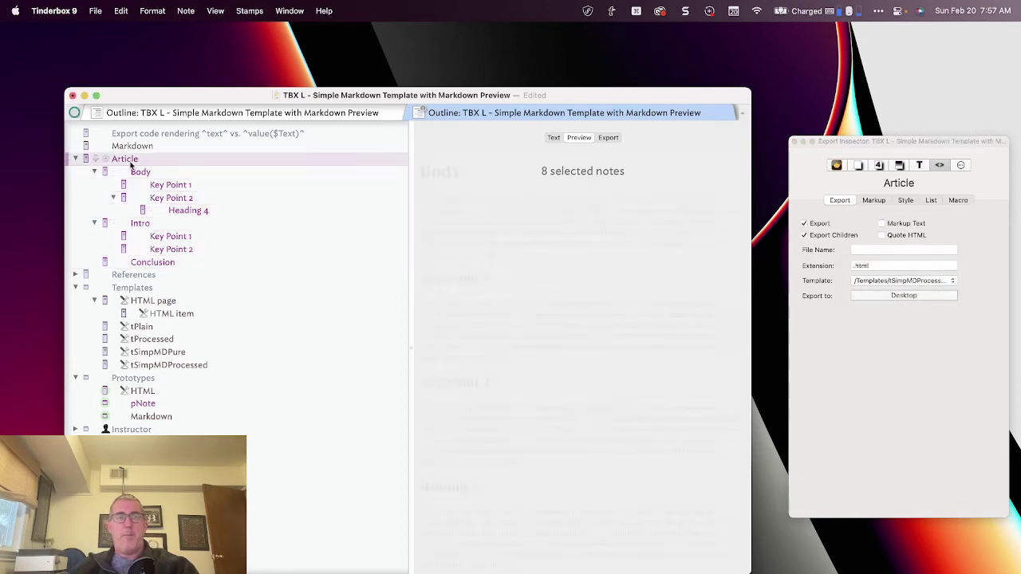
scroll(558, 343, "down", 10)
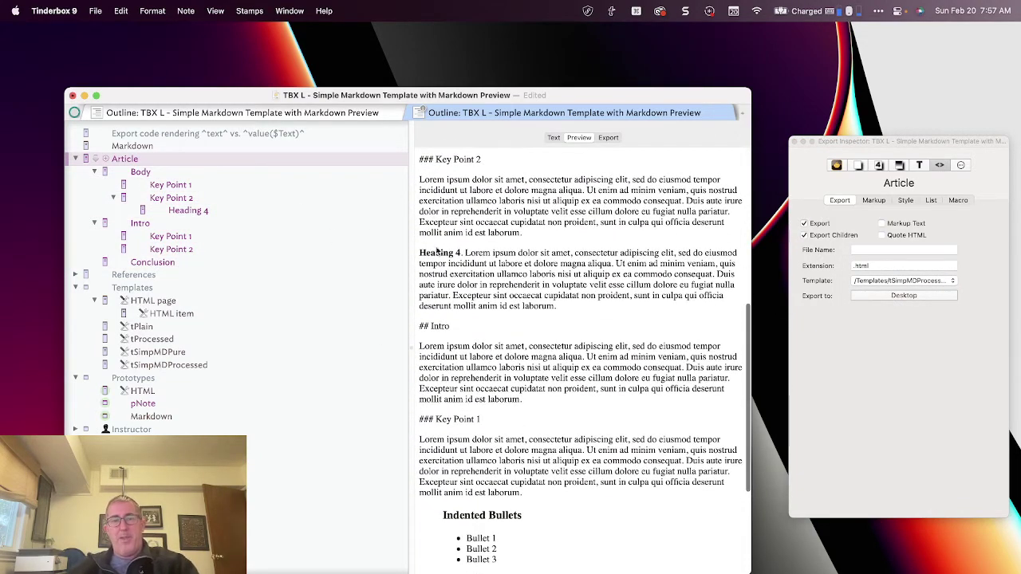
scroll(423, 303, "down", 5)
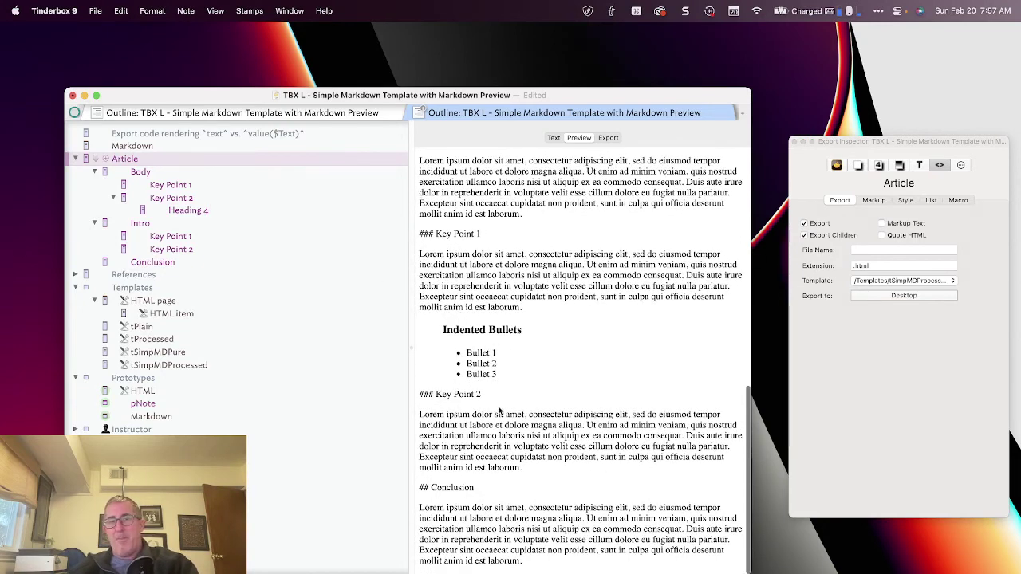
left_click(152, 262)
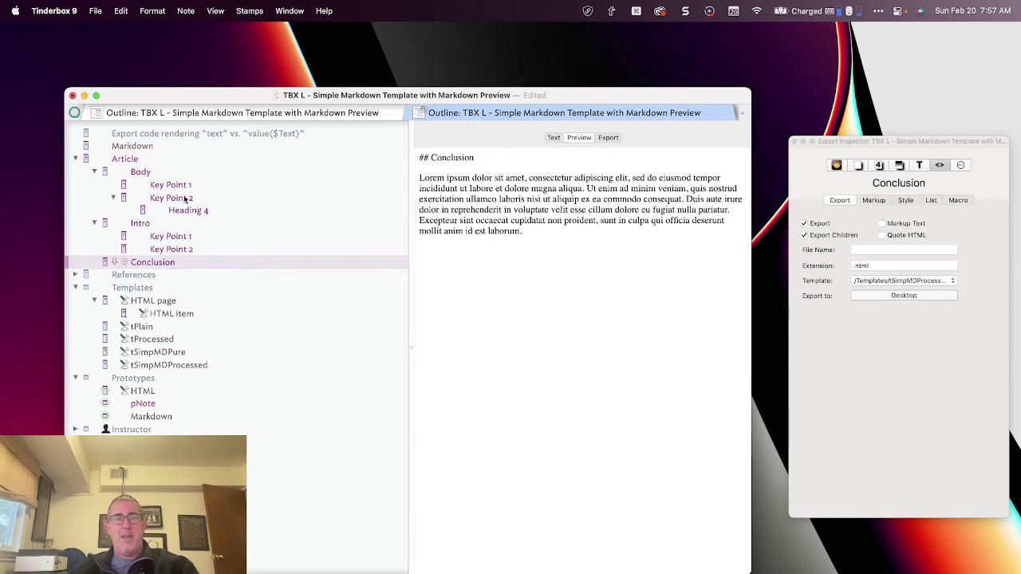
left_click(124, 159, "shift")
Step: Set the selected notes to tSimpMDPure and compare Markdown, Body and Article previews
left_click(917, 281)
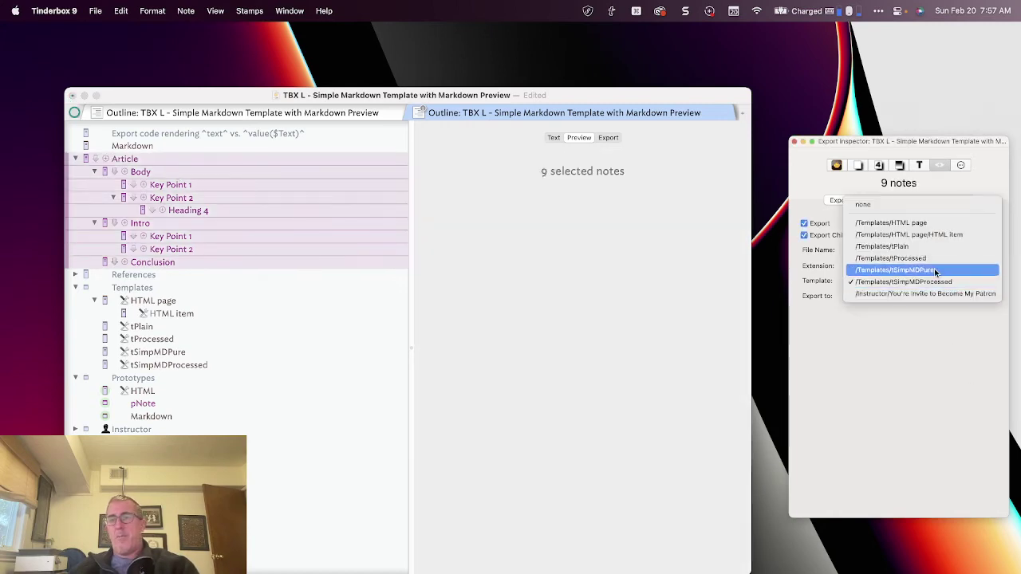
key("Return")
left_click(184, 149)
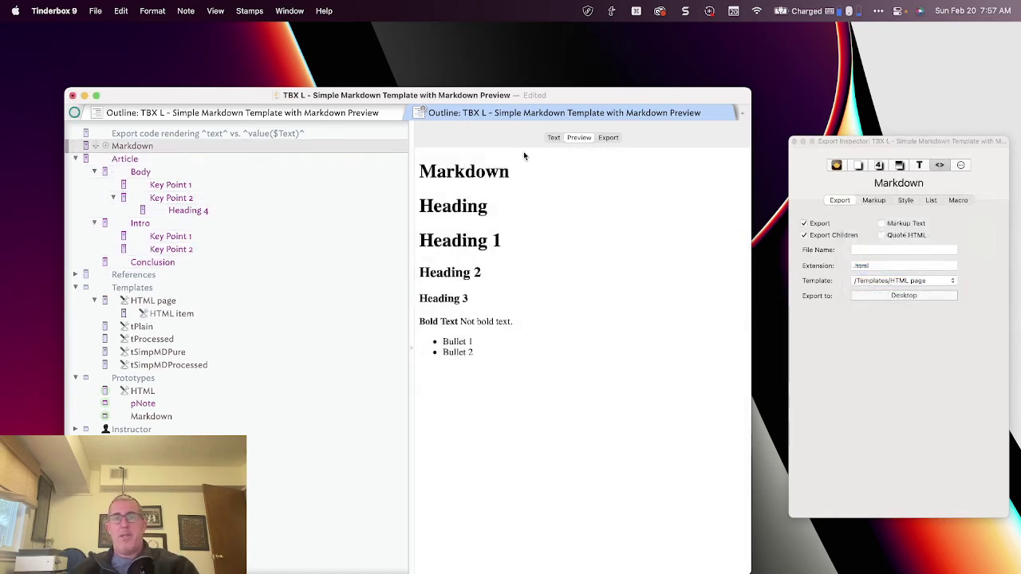
left_click(248, 172)
left_click(252, 159)
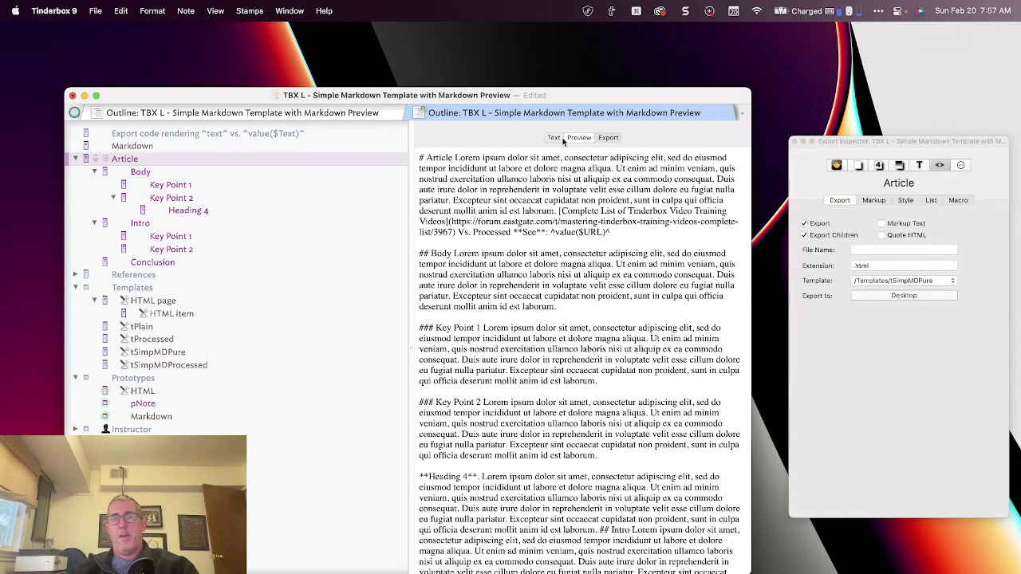
left_click(560, 138)
left_click(575, 138)
Step: Scroll Article's raw Markdown preview, view Body's text, then move back to Article
scroll(595, 492, "down", 5)
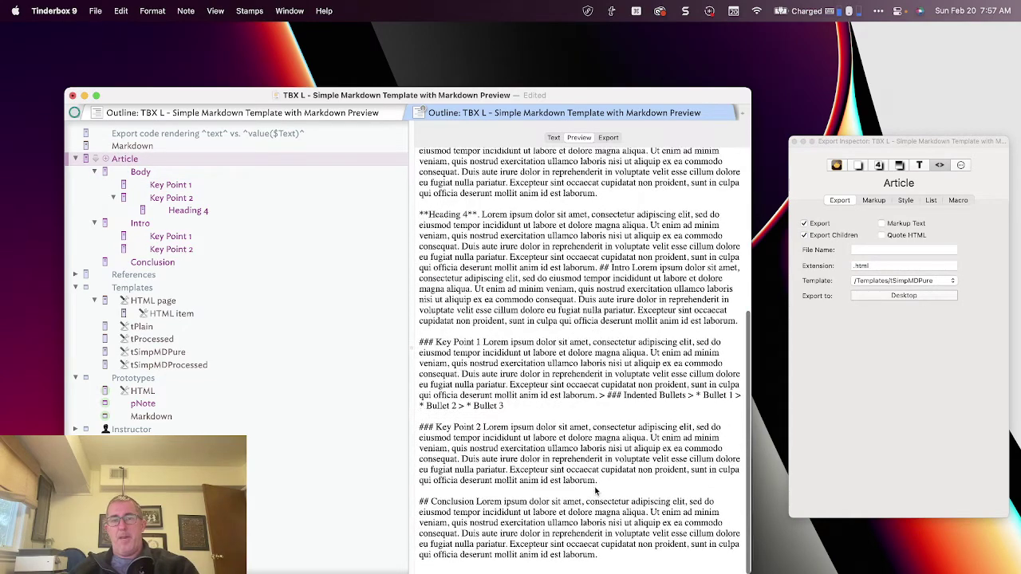
scroll(595, 492, "up", 5)
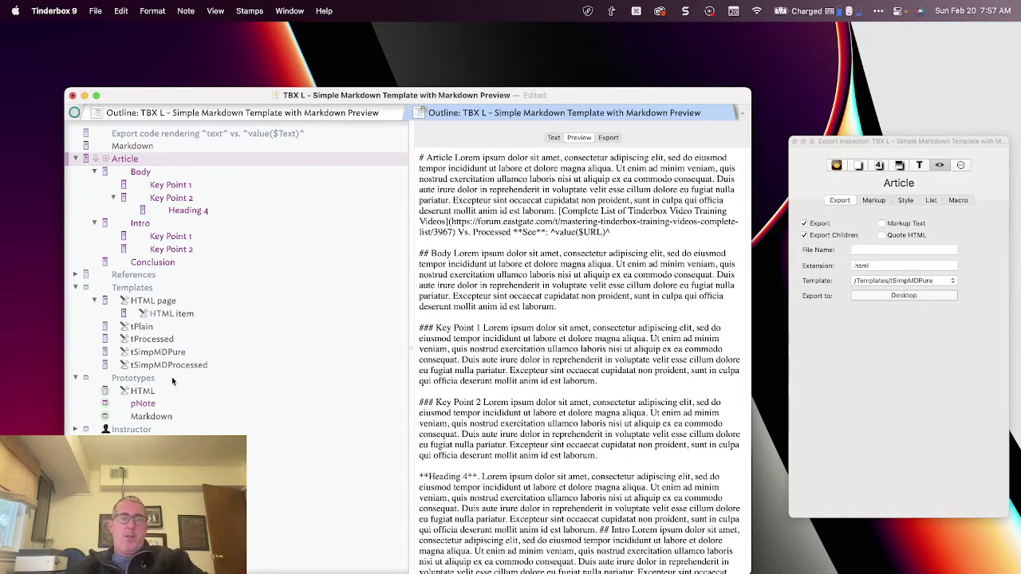
scroll(569, 185, "down", 1)
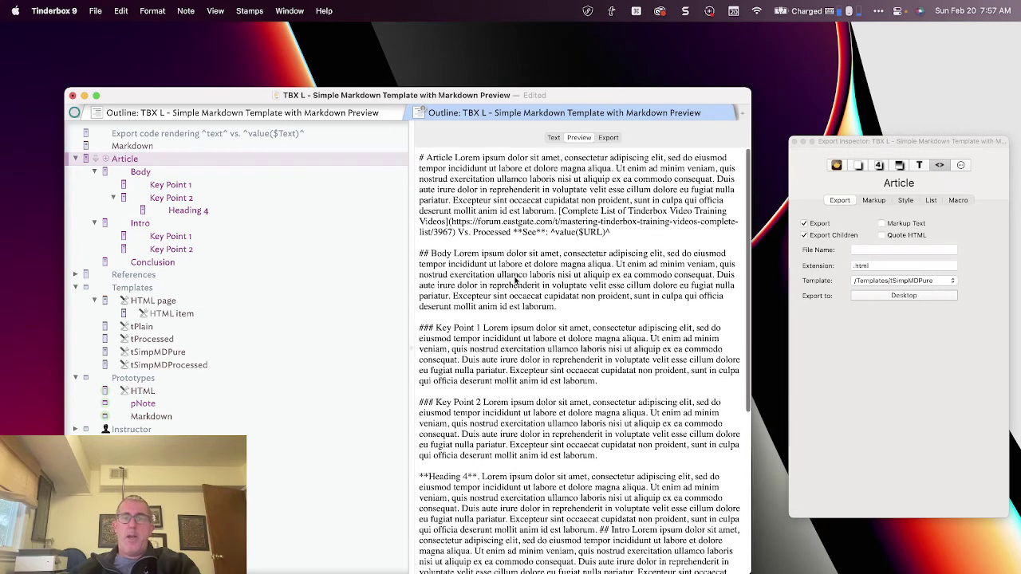
left_click(183, 172)
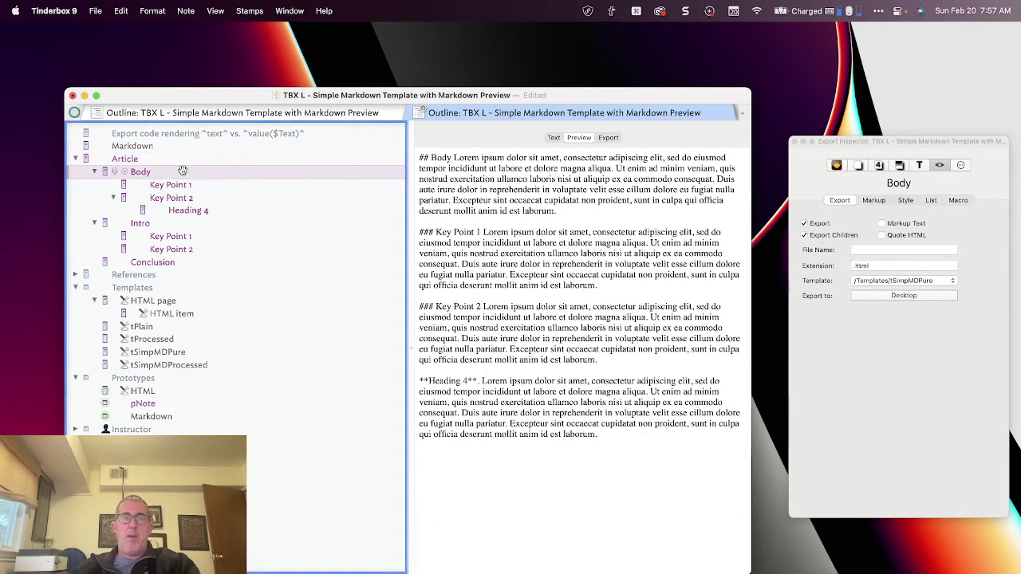
left_click(553, 138)
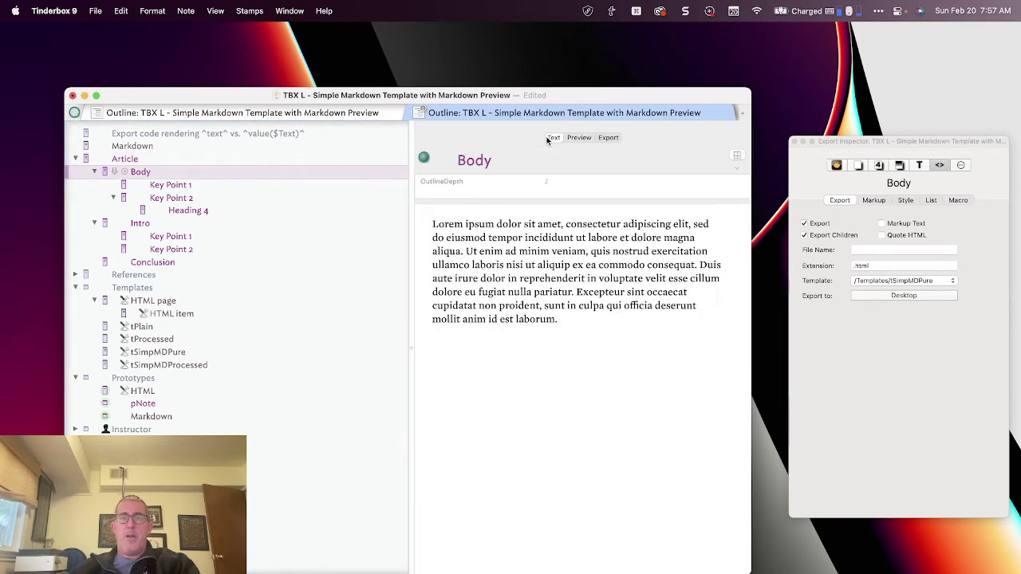
key("Up")
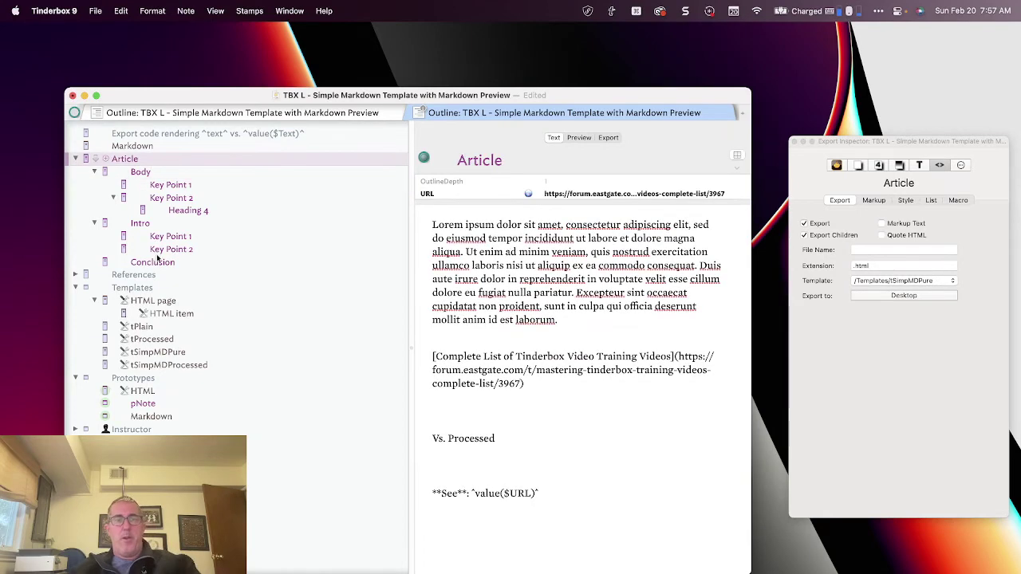
Step: Quickstamp HTMLExportTemplate /Templates/HTML page onto the nine notes, then check pNote and Intro
left_click(156, 261, "shift")
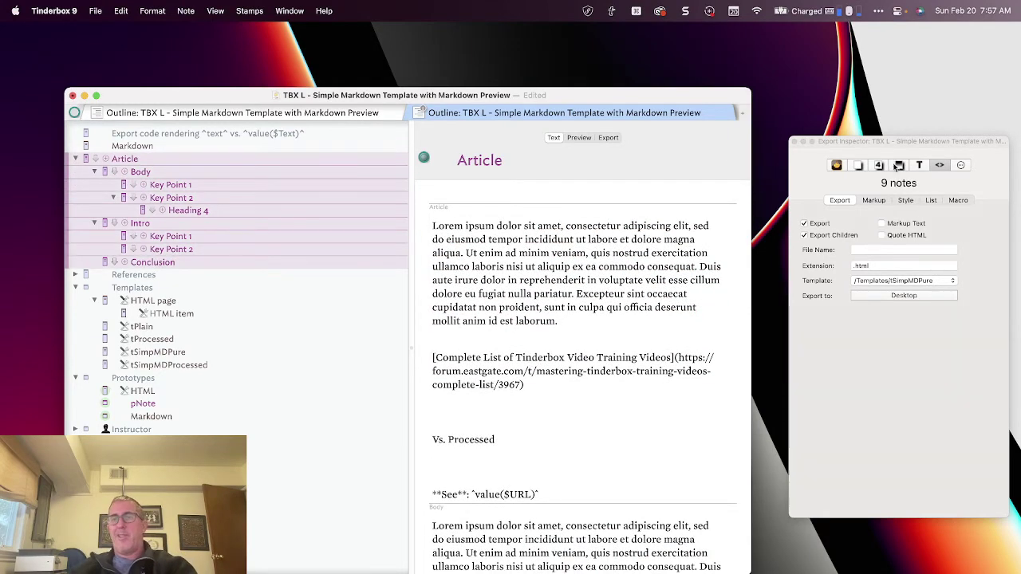
left_click(898, 166)
left_click(878, 165)
double_click(892, 219)
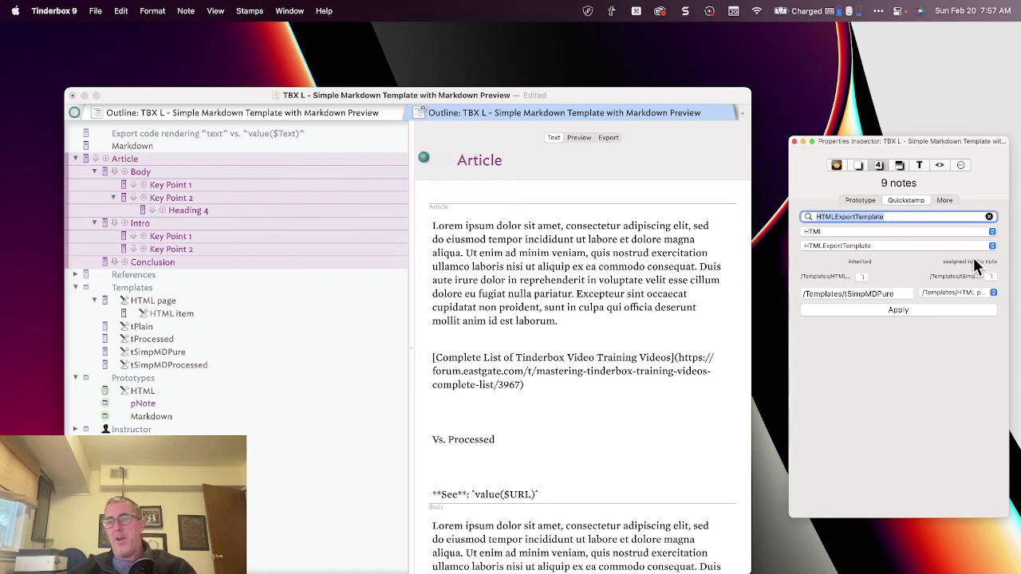
left_click(861, 276)
left_click(887, 312)
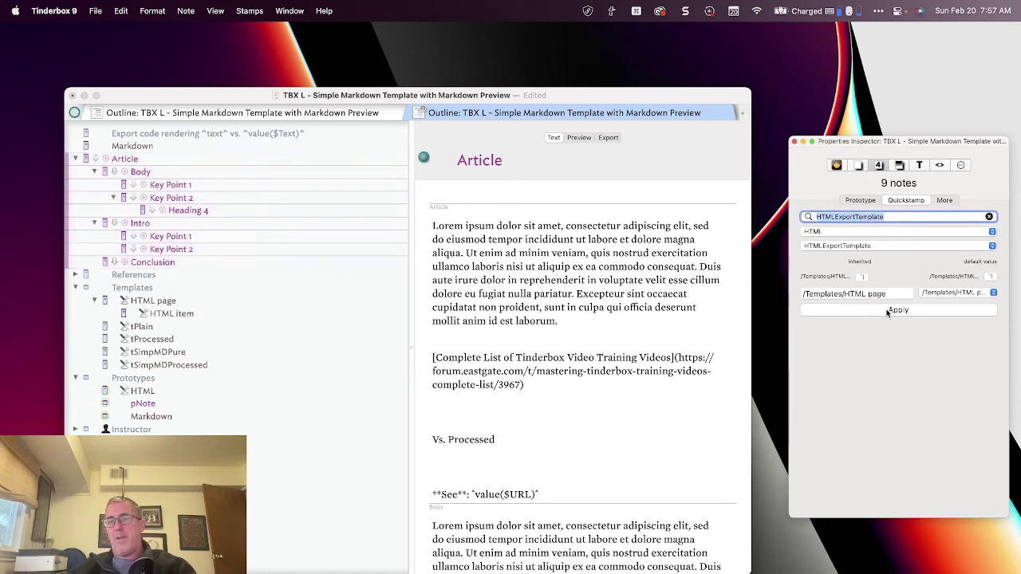
left_click(142, 404)
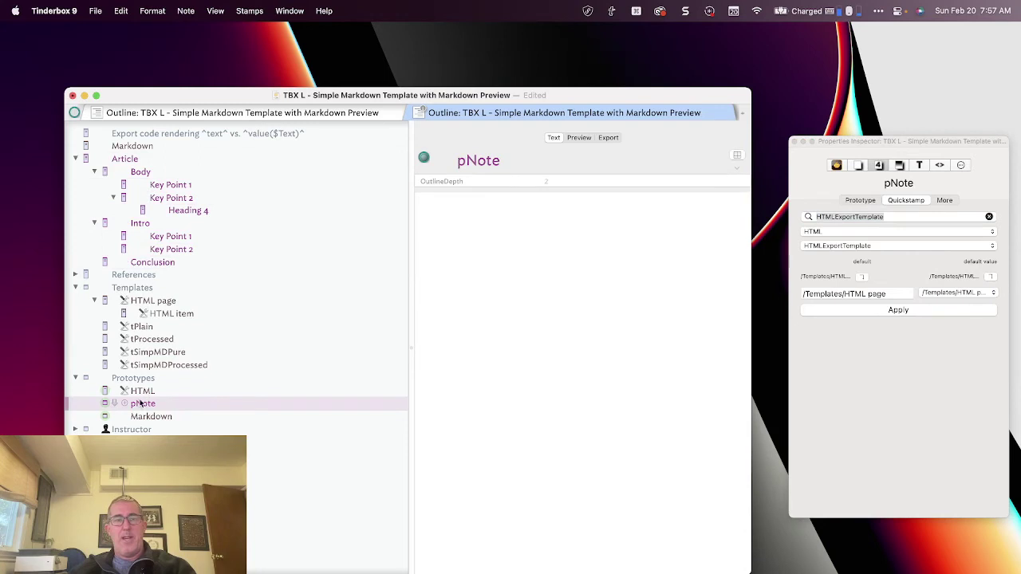
left_click(160, 225)
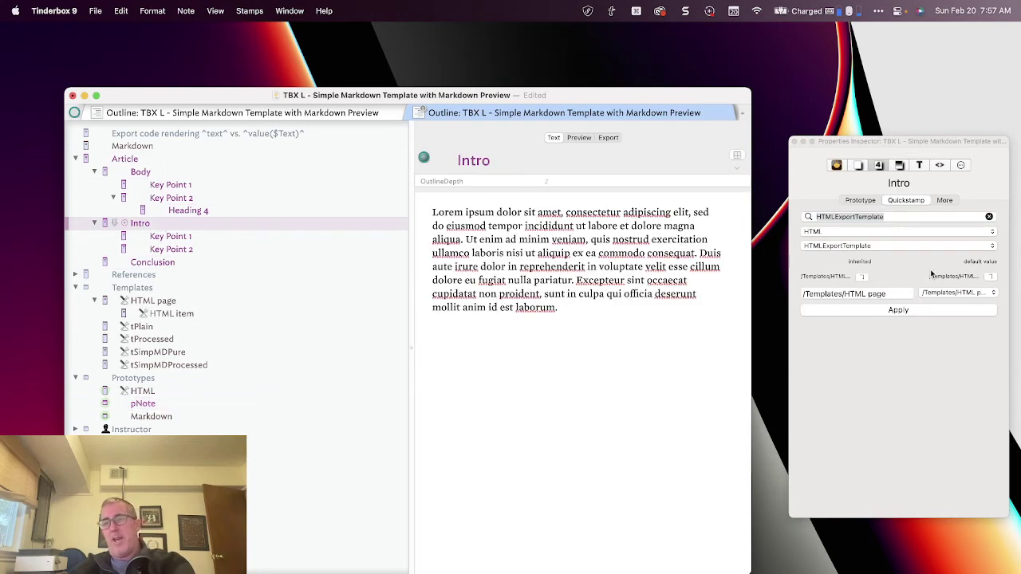
Step: Inspect Intro's Key Points, Heading 4 and Conclusion, then pick a prototype for the nine notes
left_click(188, 251)
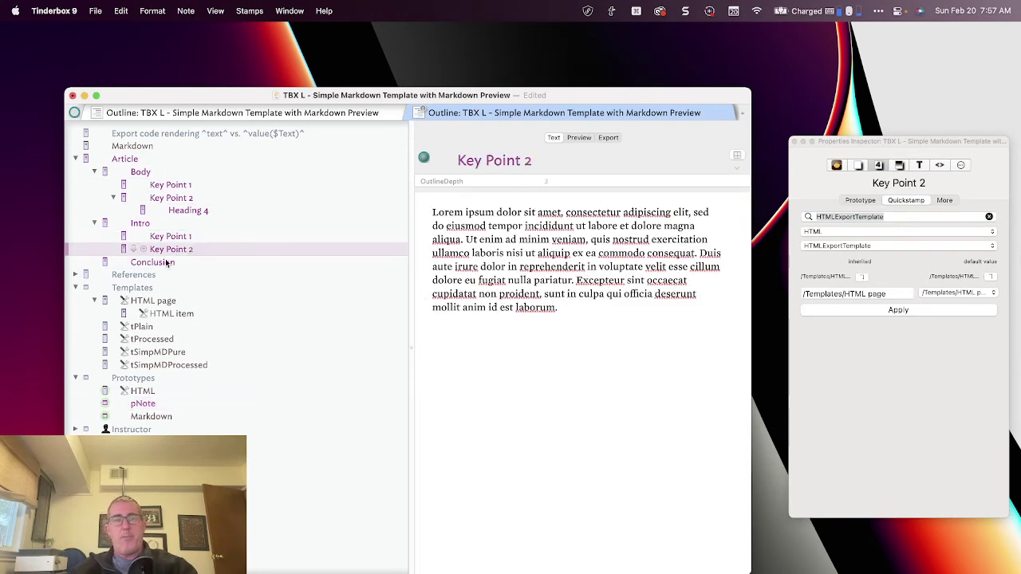
left_click(162, 236)
left_click(165, 223)
left_click(167, 210)
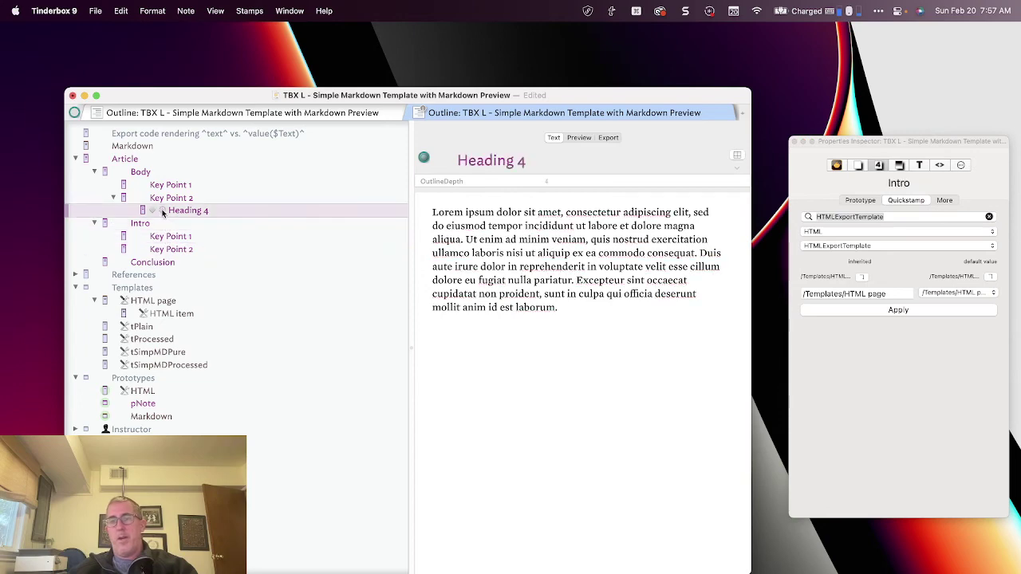
left_click(146, 263)
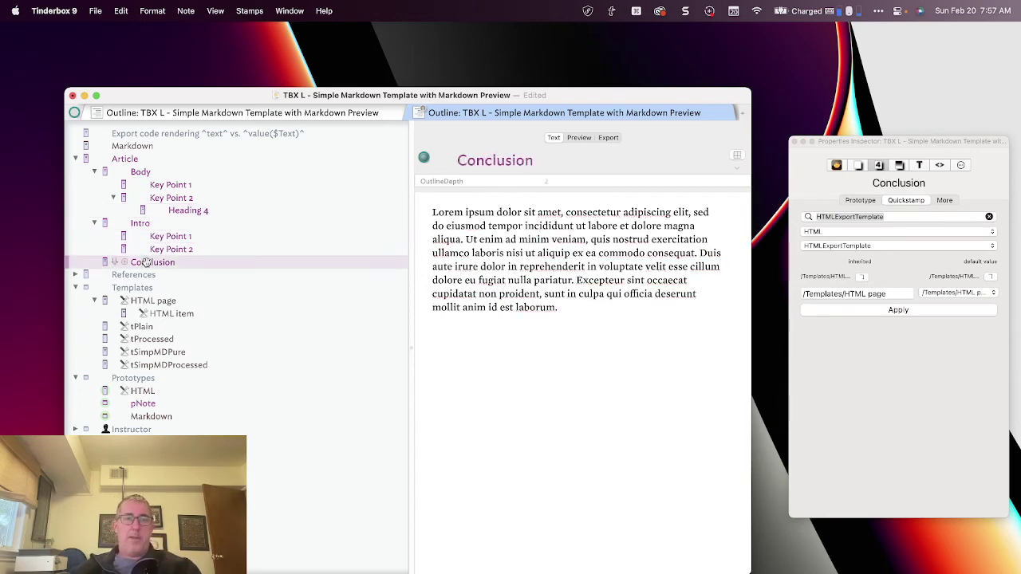
left_click(143, 159, "shift")
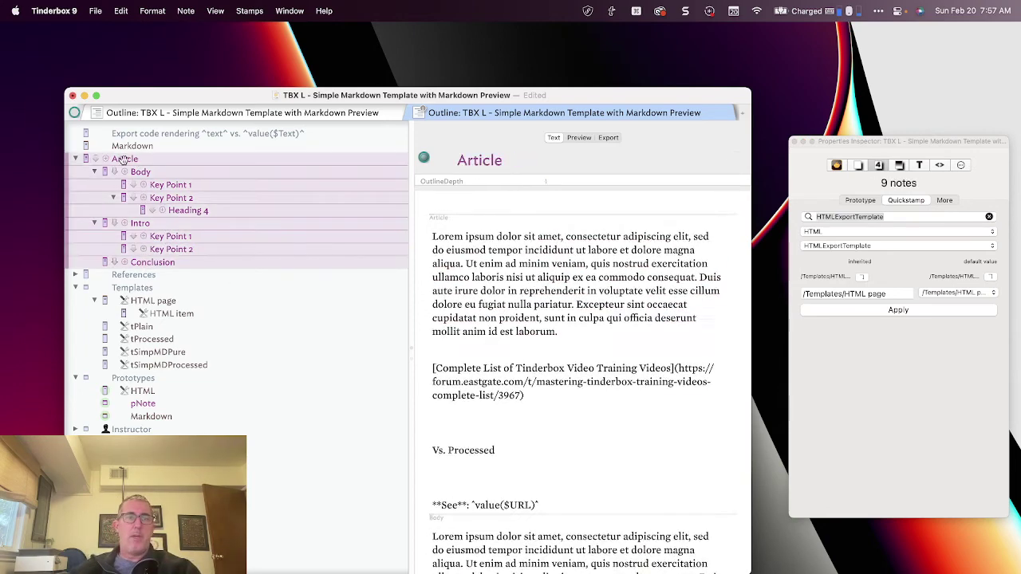
left_click(86, 158)
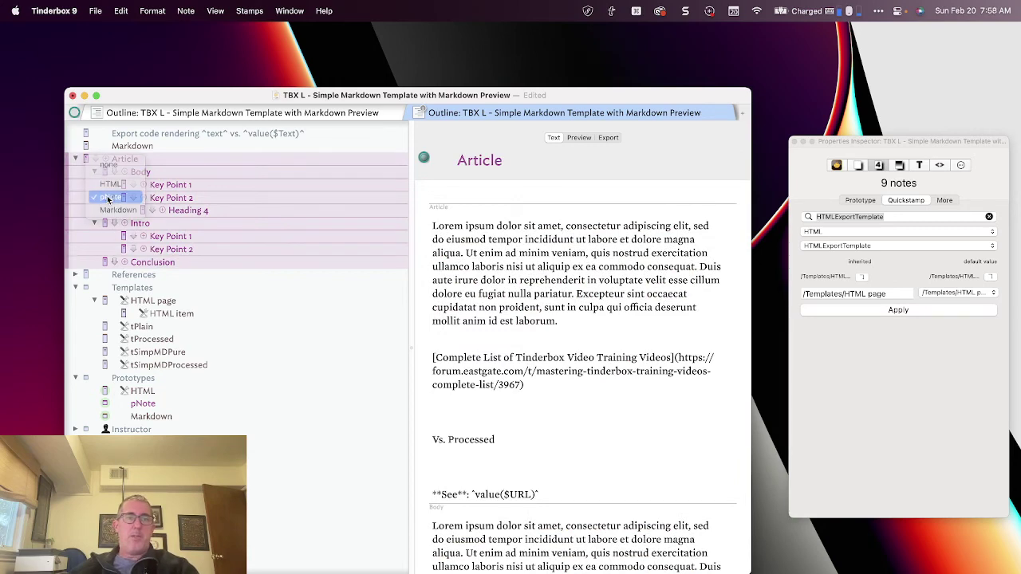
left_click(118, 210)
Step: Check Body's Key Points, Heading 4, Intro and pNote, then bring up the articles and social posts document
left_click(152, 185)
left_click(164, 197)
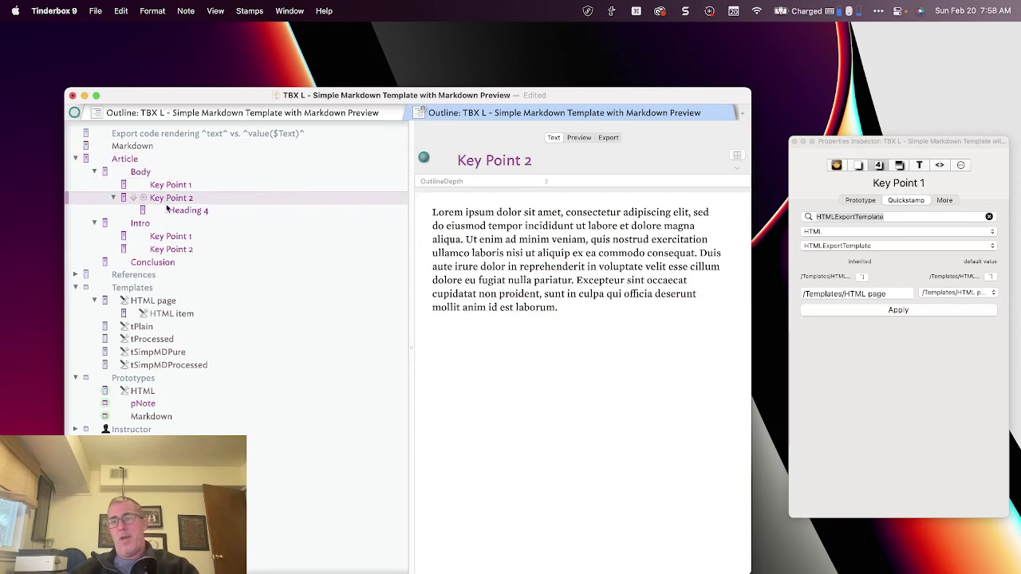
left_click(167, 211)
left_click(165, 223)
left_click(147, 403)
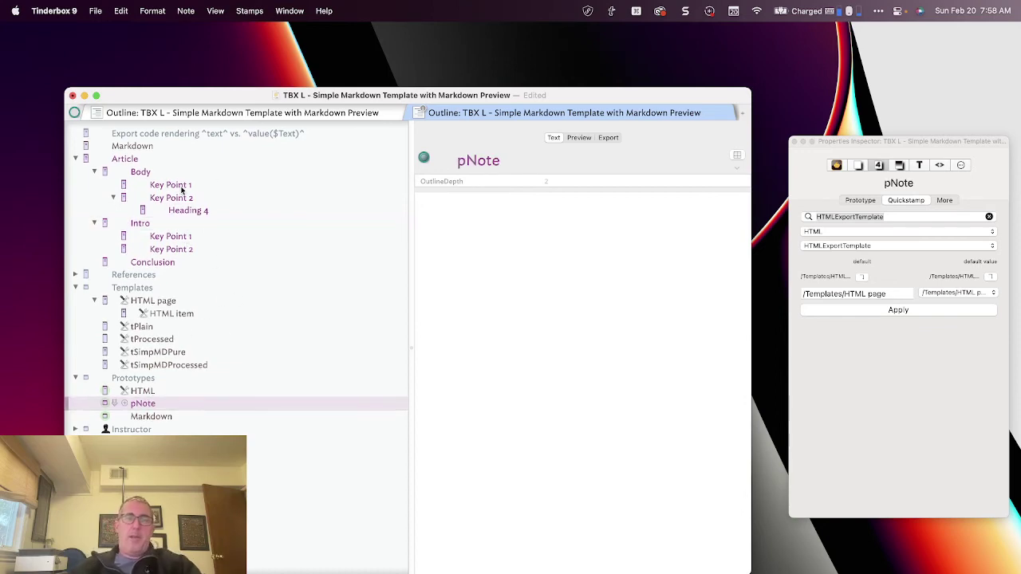
left_click(96, 161)
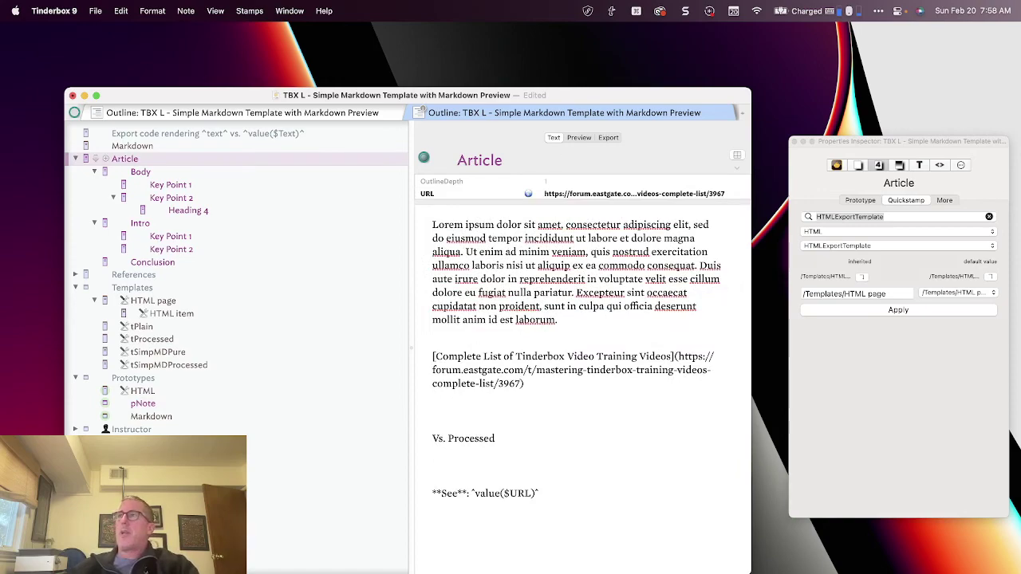
key("super+grave")
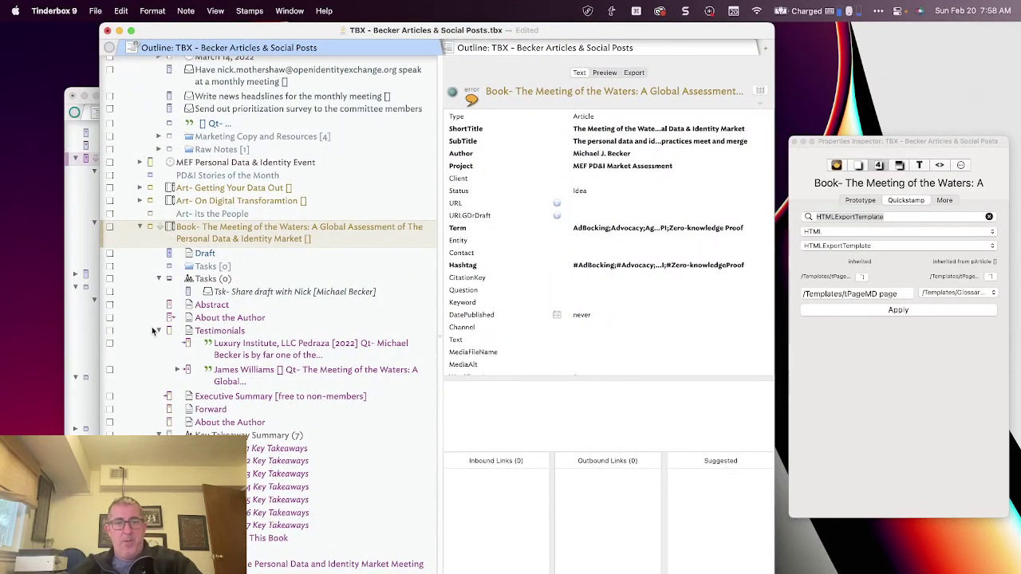
Step: Scroll the outline down to the Templates section and locate the tPageMD item note
scroll(236, 319, "down", 10)
scroll(236, 319, "down", 10)
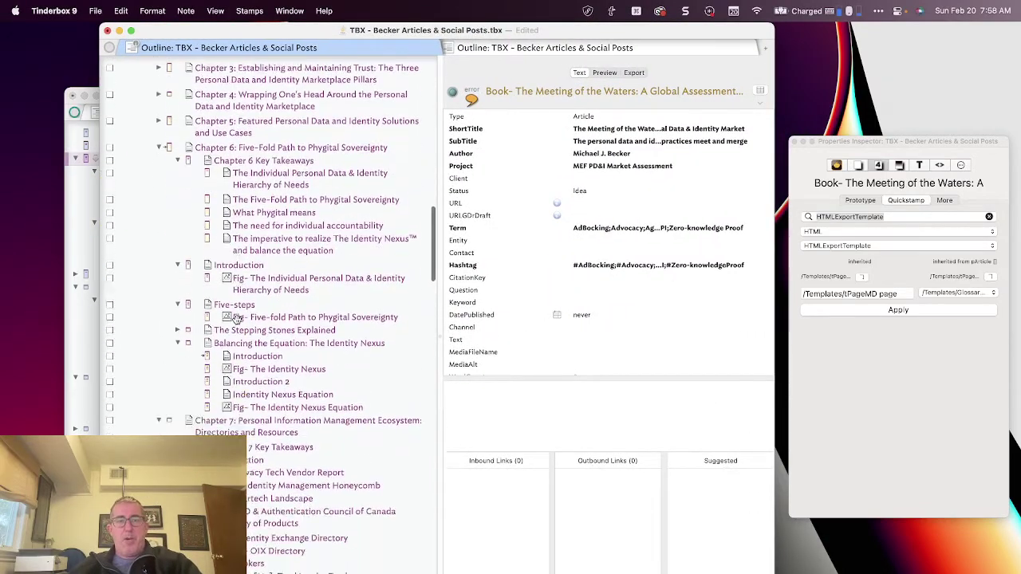
scroll(236, 319, "up", 15)
scroll(236, 319, "up", 8)
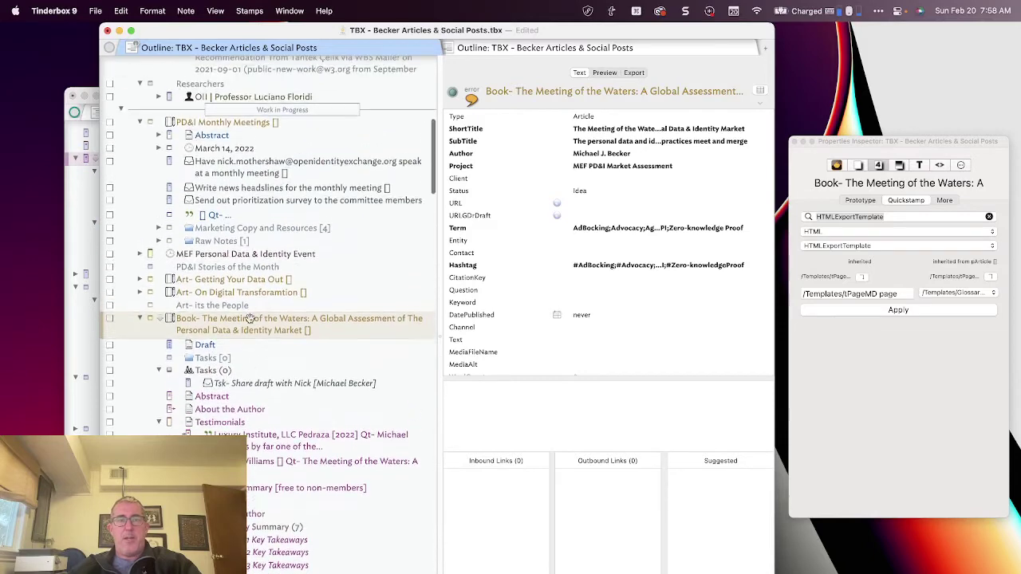
scroll(247, 351, "down", 6)
scroll(252, 363, "down", 3)
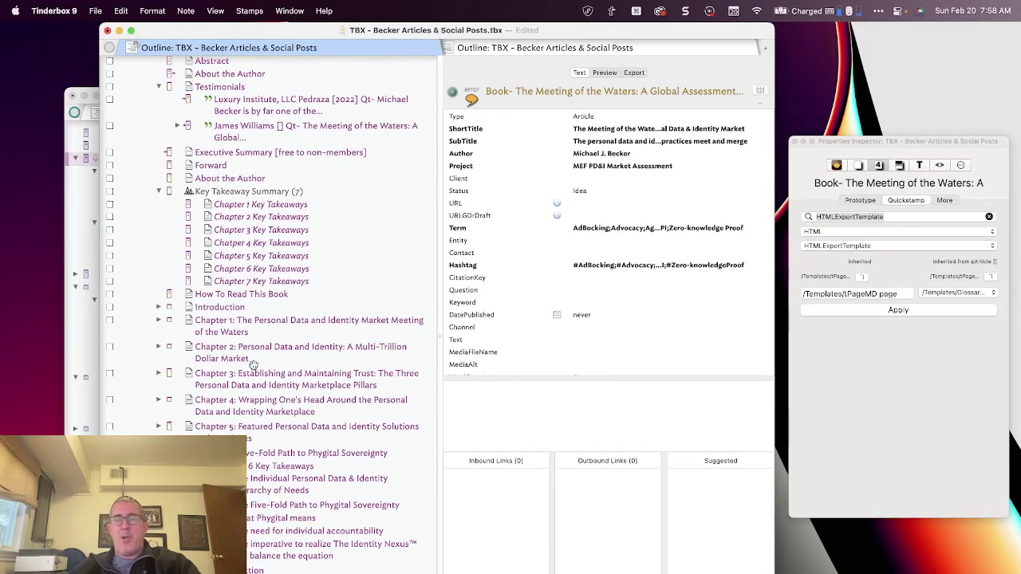
scroll(252, 363, "down", 15)
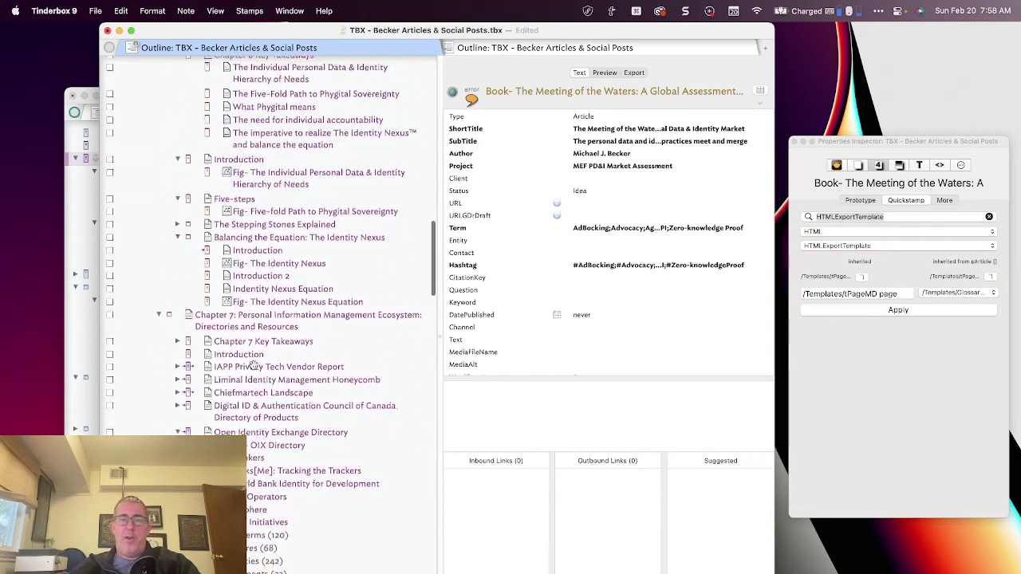
scroll(252, 366, "down", 20)
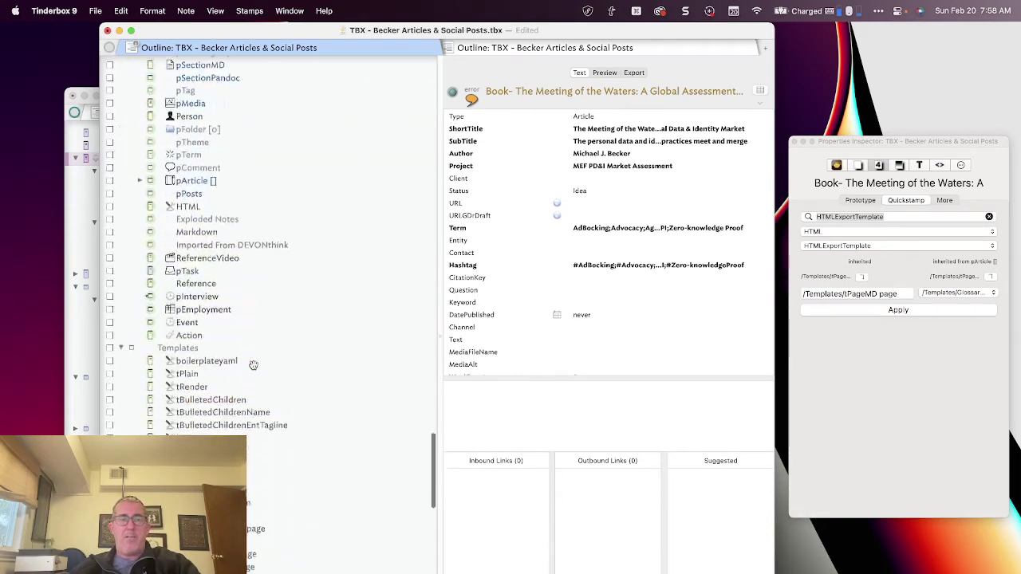
scroll(252, 365, "down", 1)
Step: Open the tPageMD item template and highlight the HeadingDepth calculation in its ^action code
left_click(223, 357)
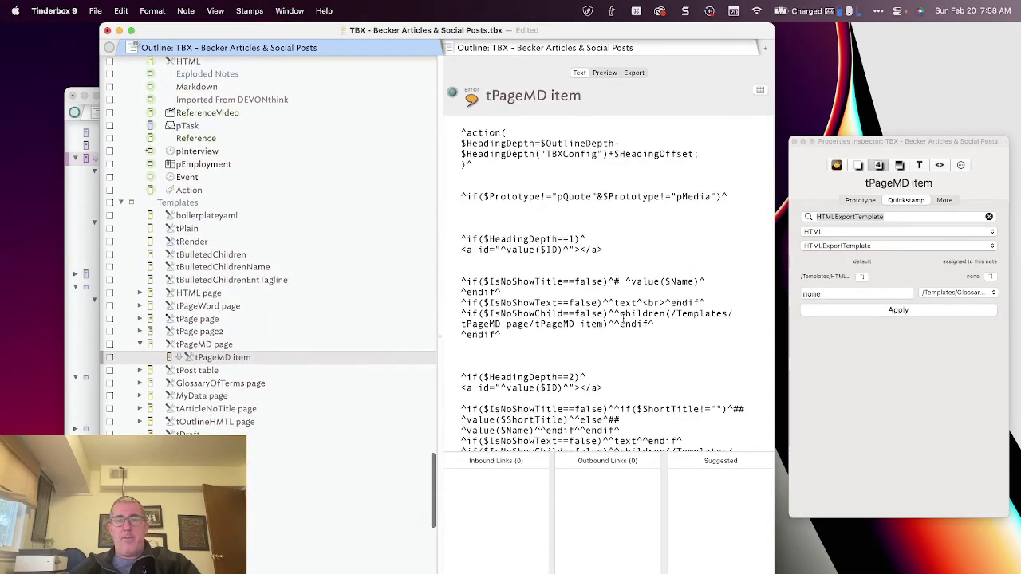
scroll(623, 318, "down", 4)
scroll(623, 318, "down", 10)
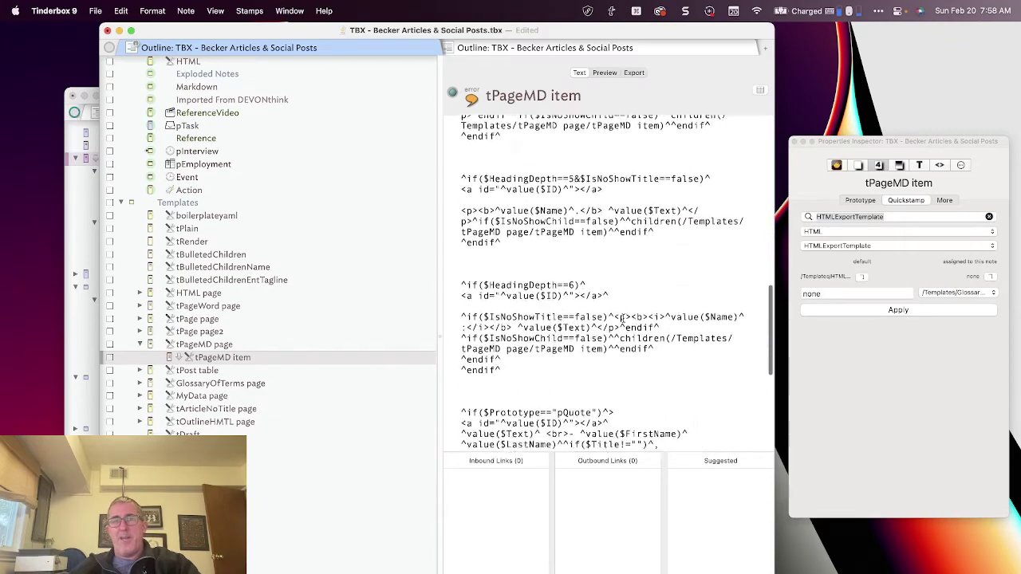
scroll(623, 318, "up", 15)
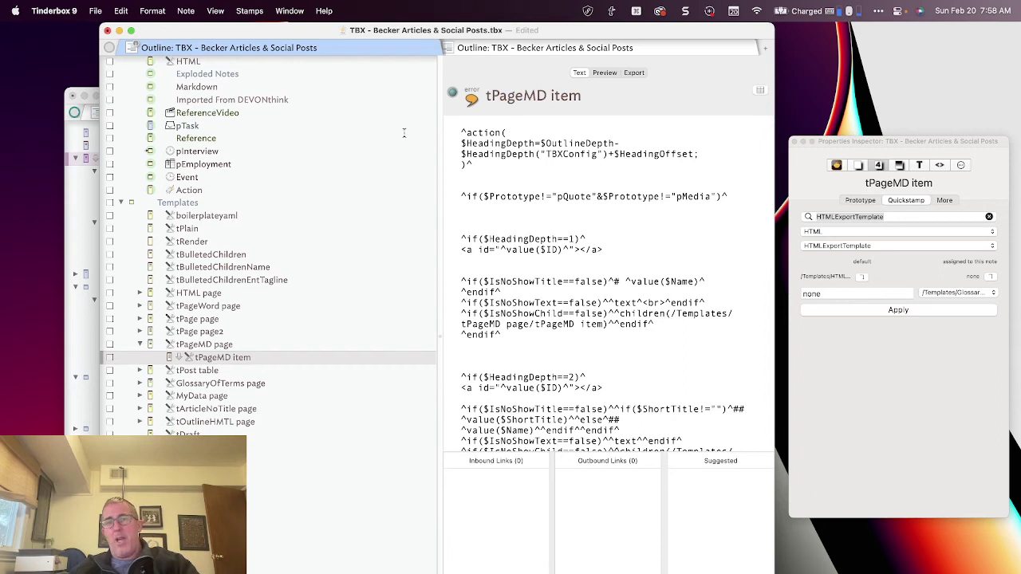
left_click_drag(542, 145, 575, 154)
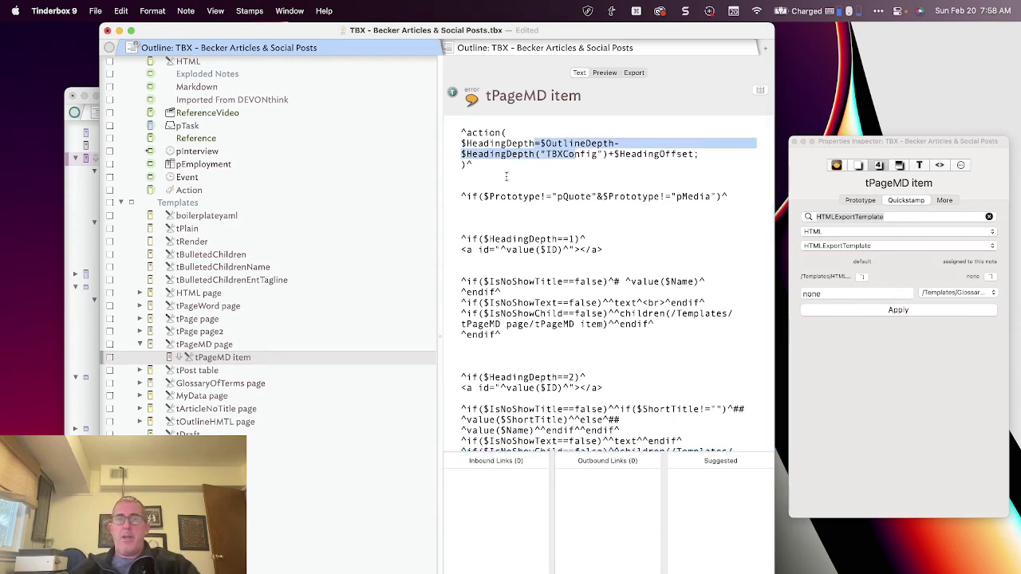
Step: Highlight the # and ## heading markers, then scroll the outline back up toward the book note
scroll(506, 176, "down", 1)
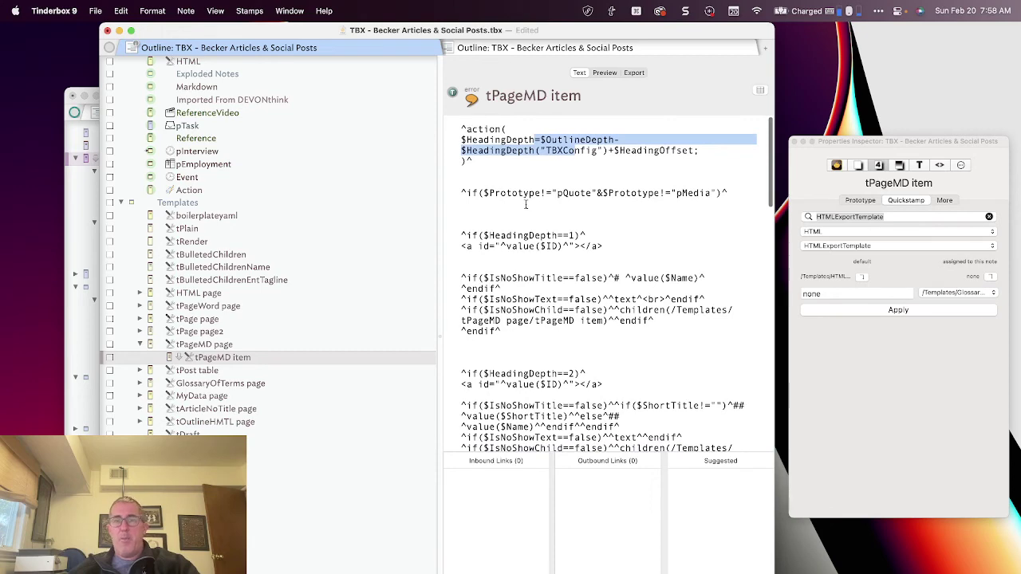
scroll(597, 154, "down", 3)
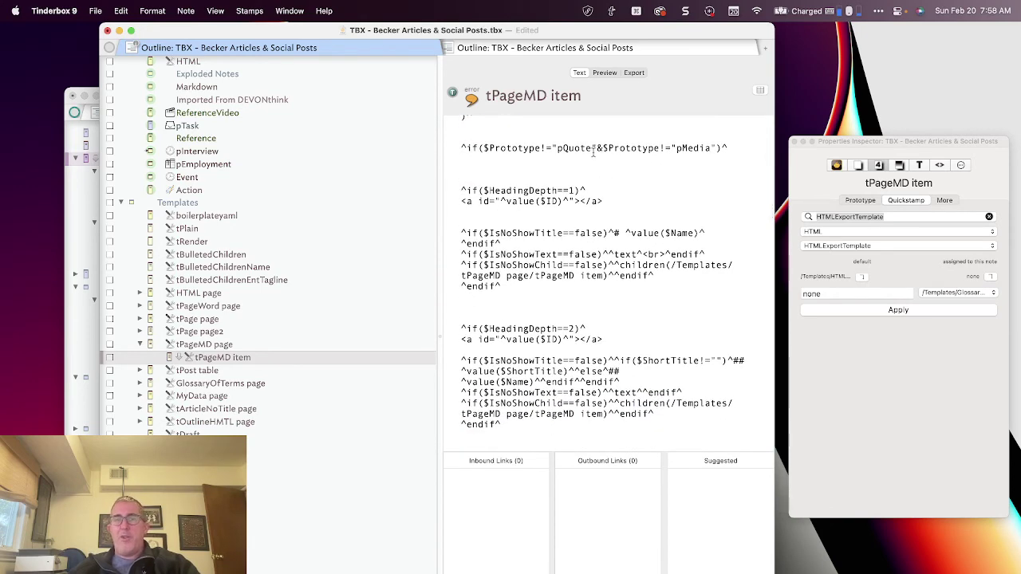
scroll(553, 202, "down", 4)
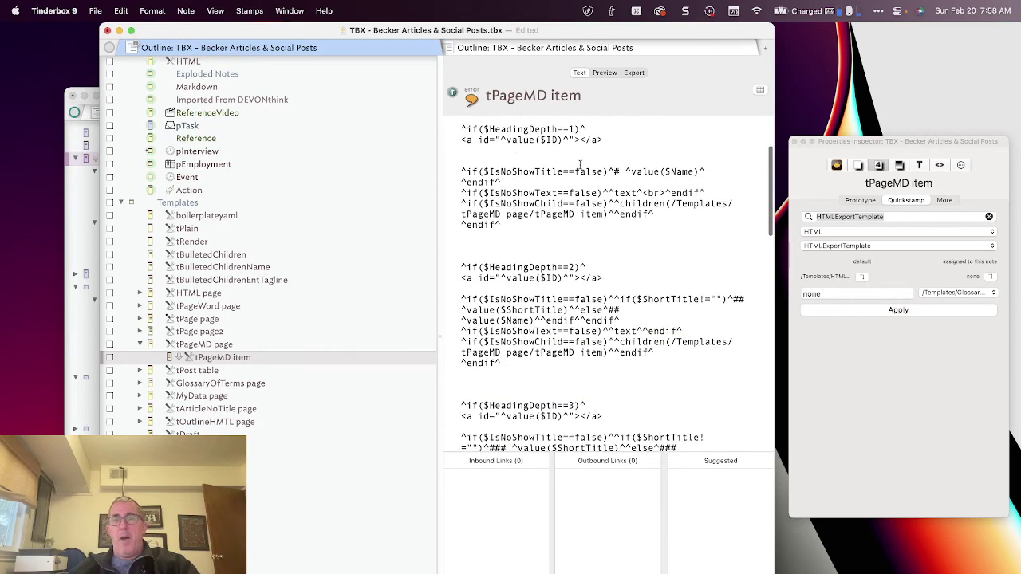
double_click(615, 171)
double_click(614, 309)
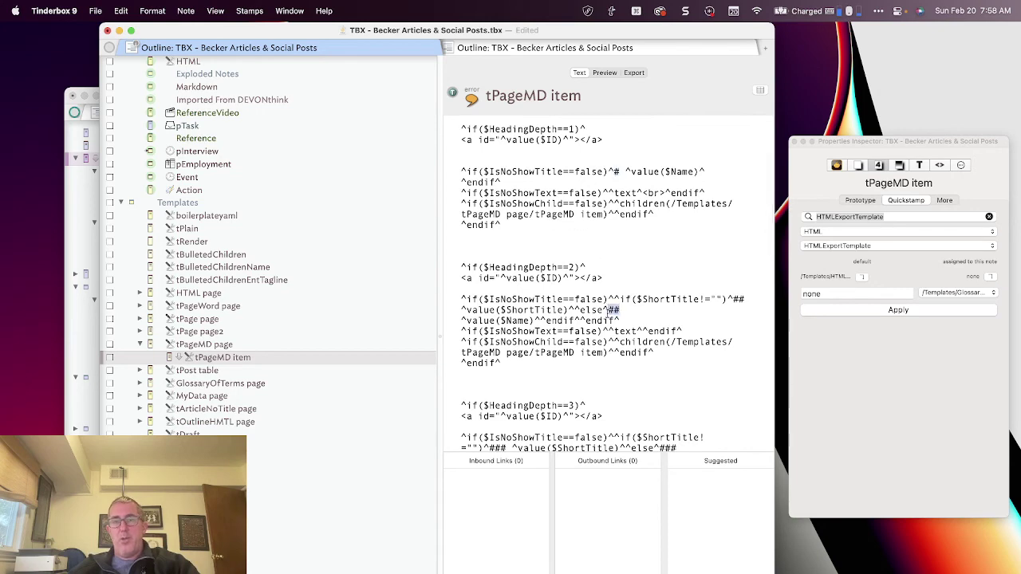
scroll(677, 383, "down", 4)
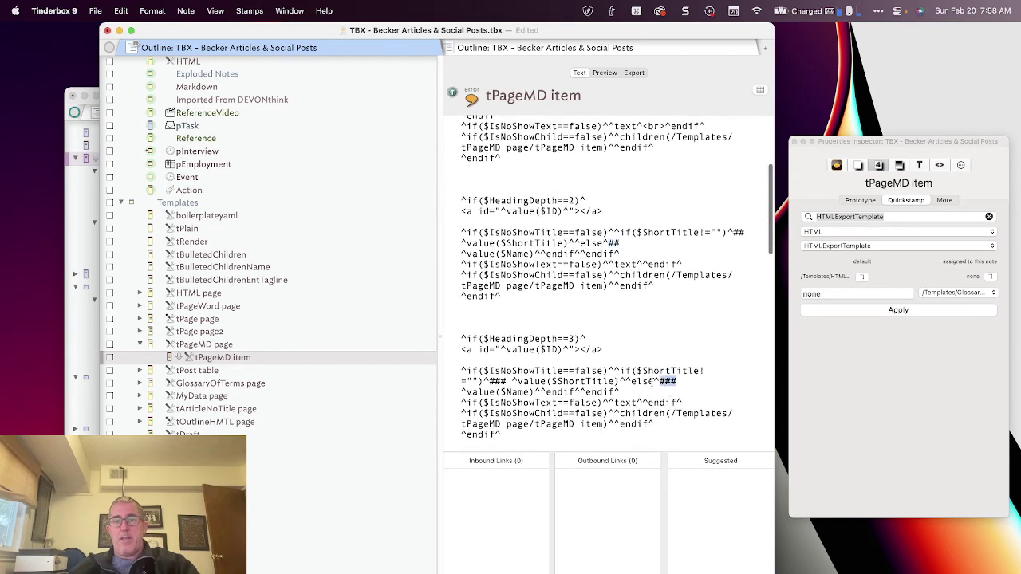
scroll(676, 383, "up", 10)
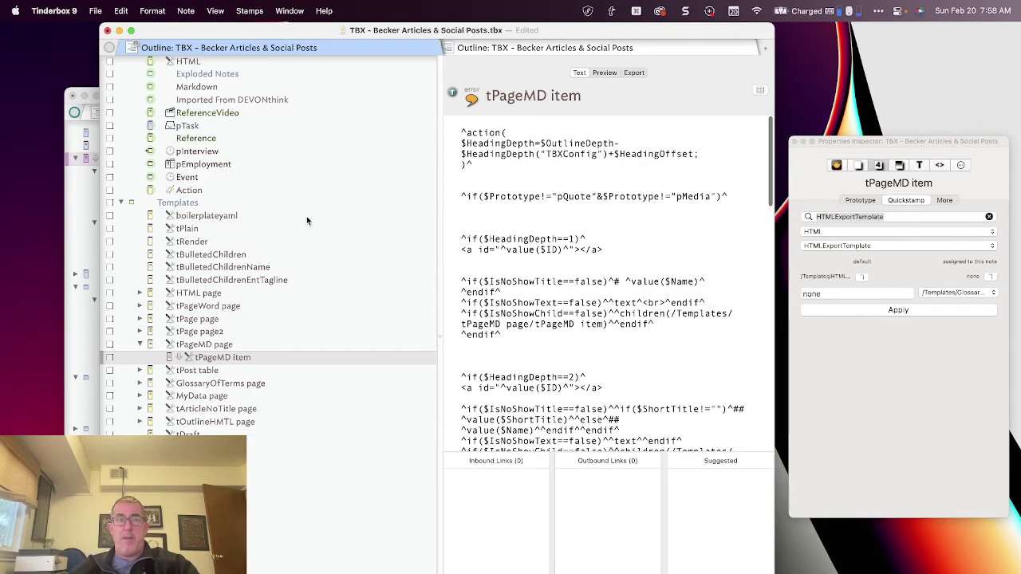
scroll(308, 221, "up", 15)
scroll(306, 226, "up", 20)
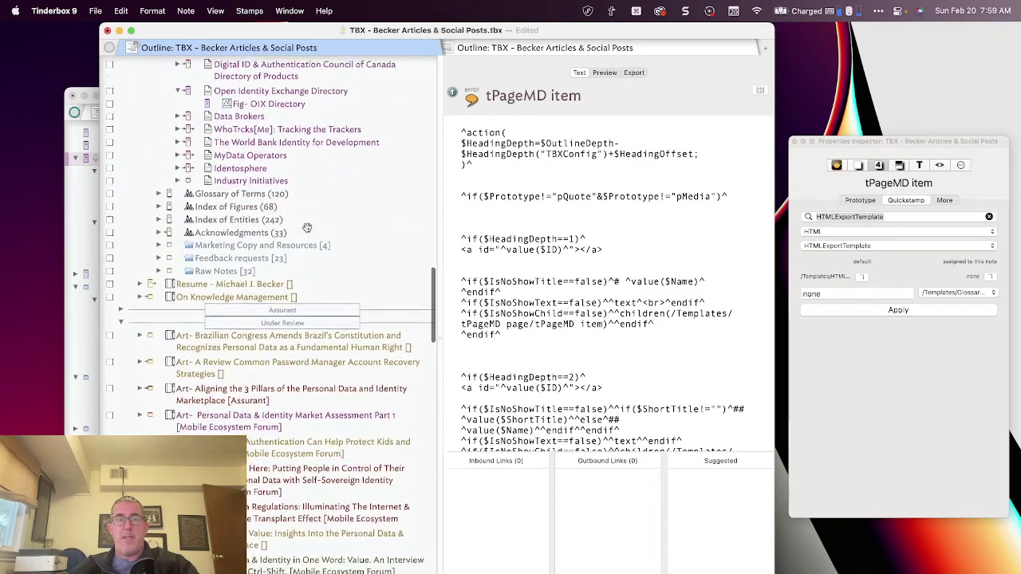
scroll(307, 226, "up", 5)
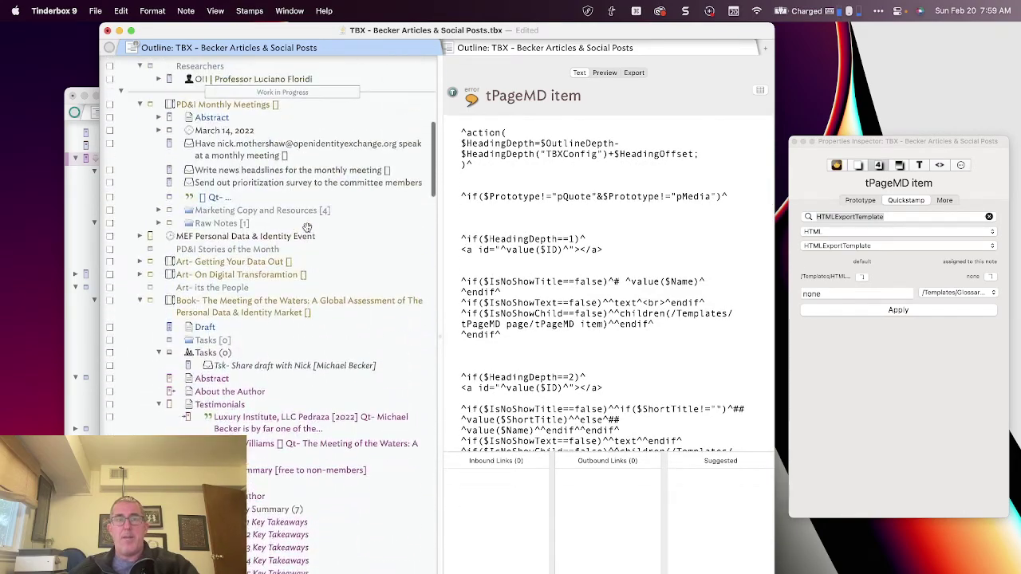
Step: Show the Book- The Meeting of the Waters note as a rendered Markdown preview
left_click(301, 232)
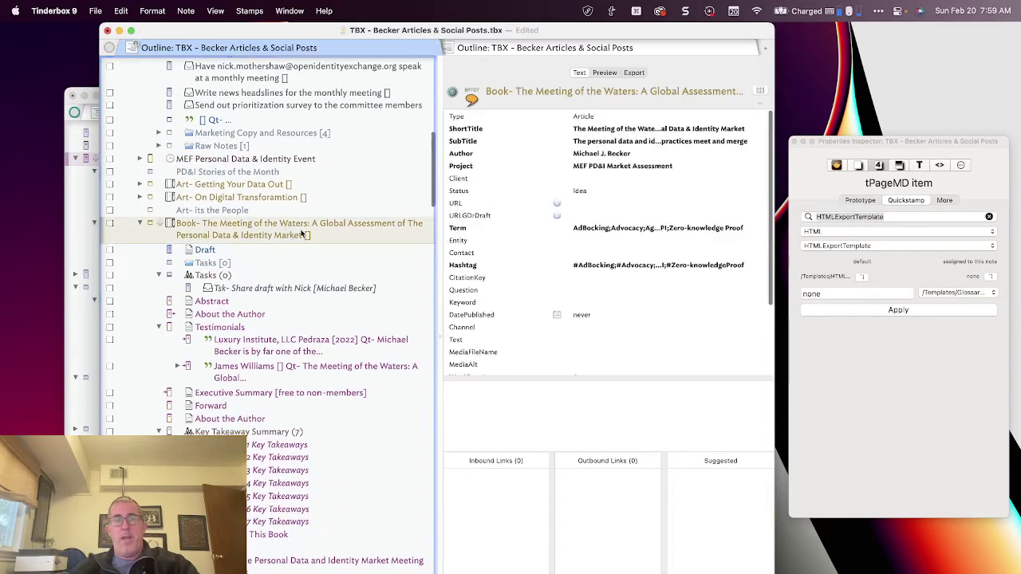
left_click(605, 74)
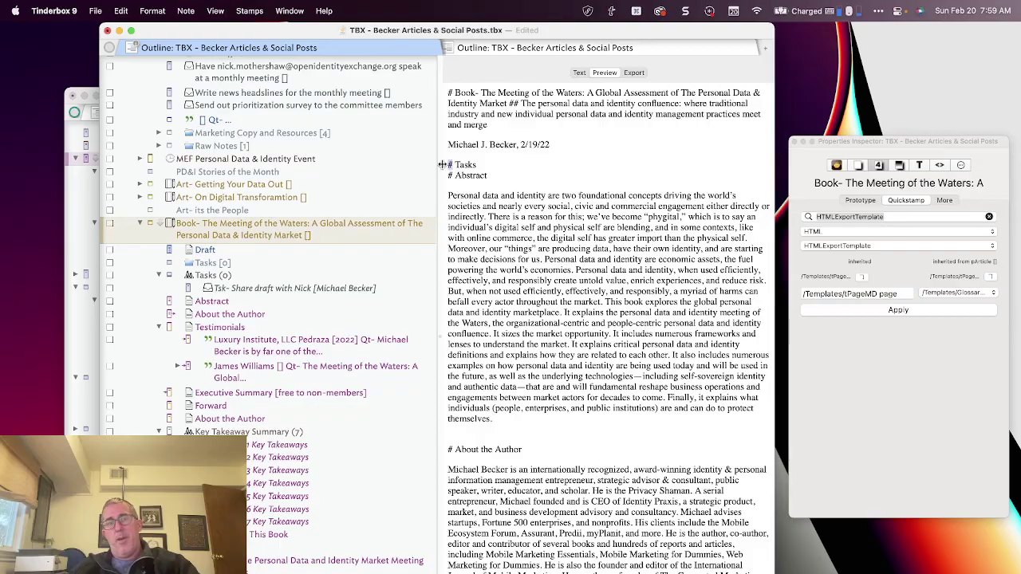
scroll(492, 254, "down", 15)
scroll(492, 254, "down", 5)
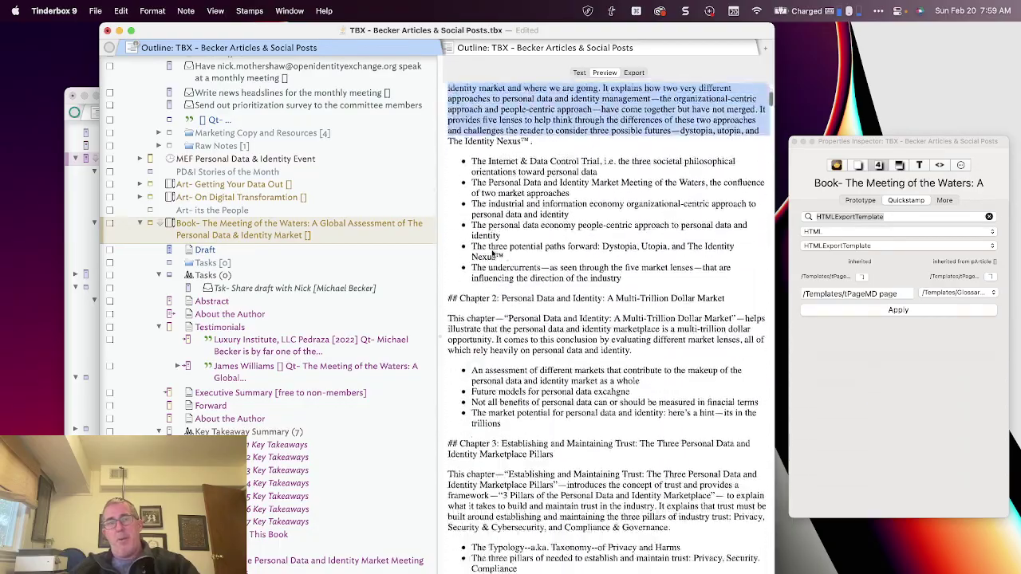
scroll(492, 253, "up", 10)
scroll(492, 254, "down", 8)
scroll(492, 254, "down", 10)
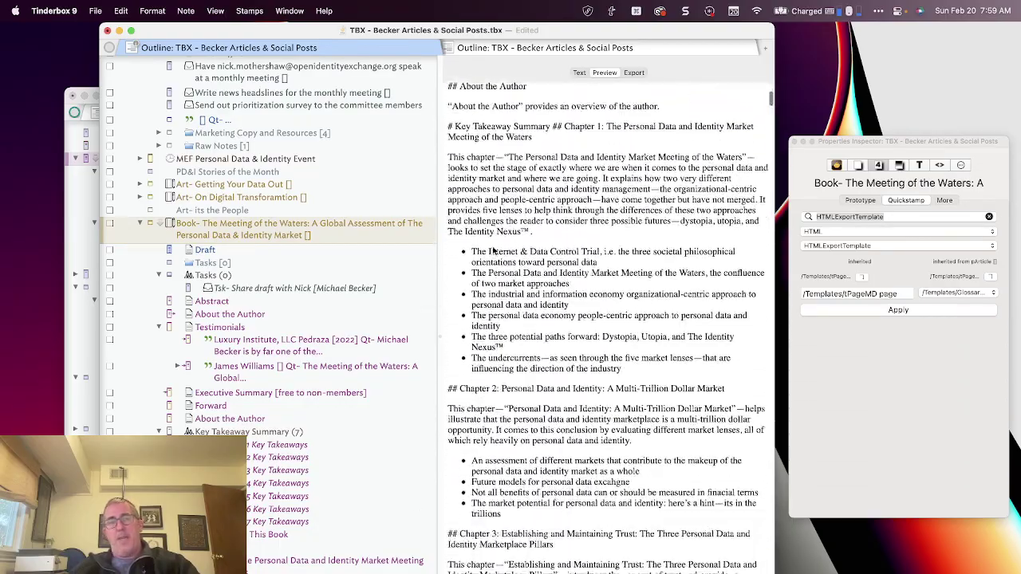
Step: Scroll through the previewed book's chapters and figures
scroll(492, 239, "up", 3)
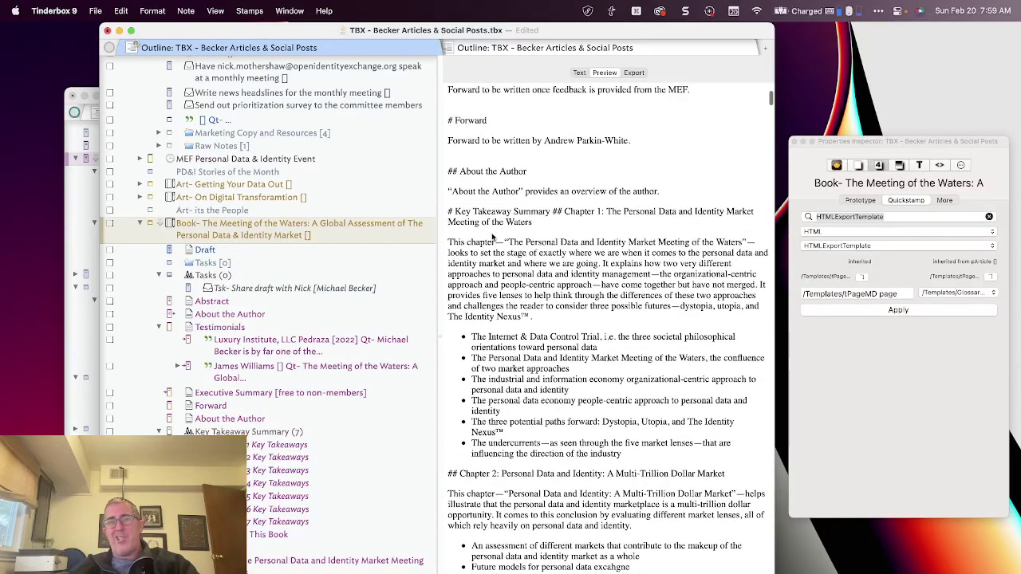
scroll(592, 300, "down", 12)
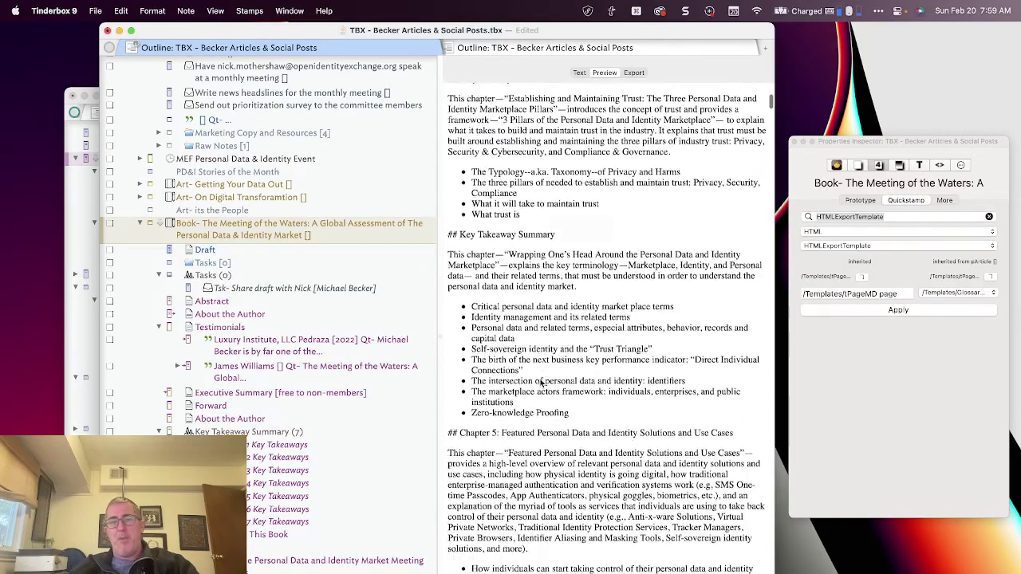
scroll(494, 263, "down", 3)
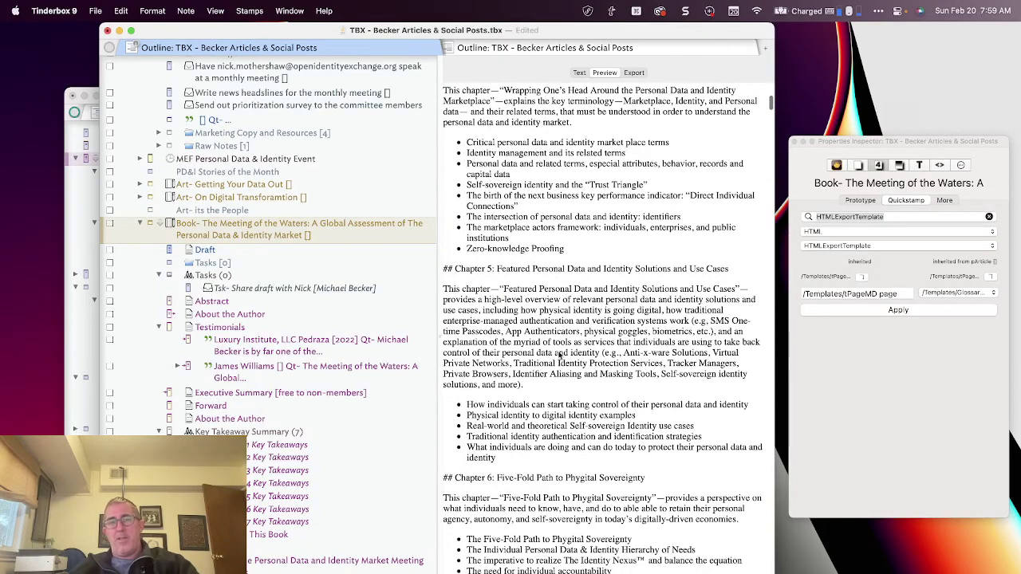
scroll(560, 357, "down", 20)
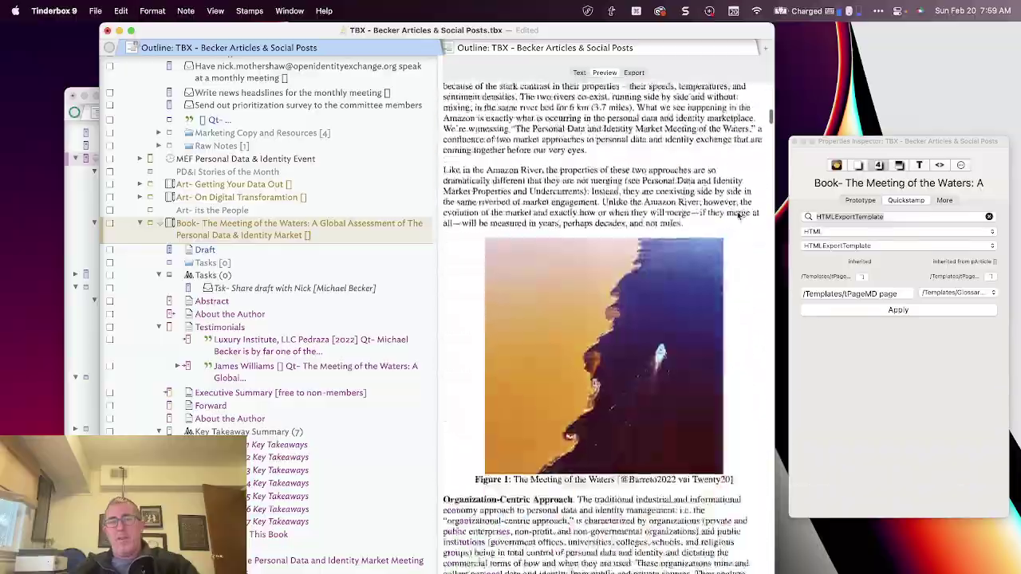
scroll(750, 255, "down", 20)
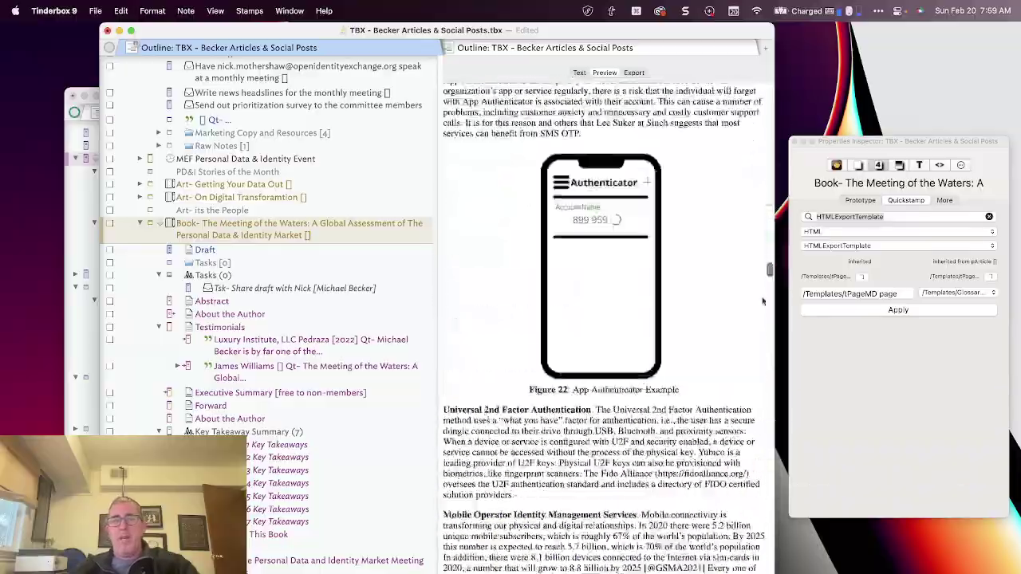
scroll(763, 301, "down", 20)
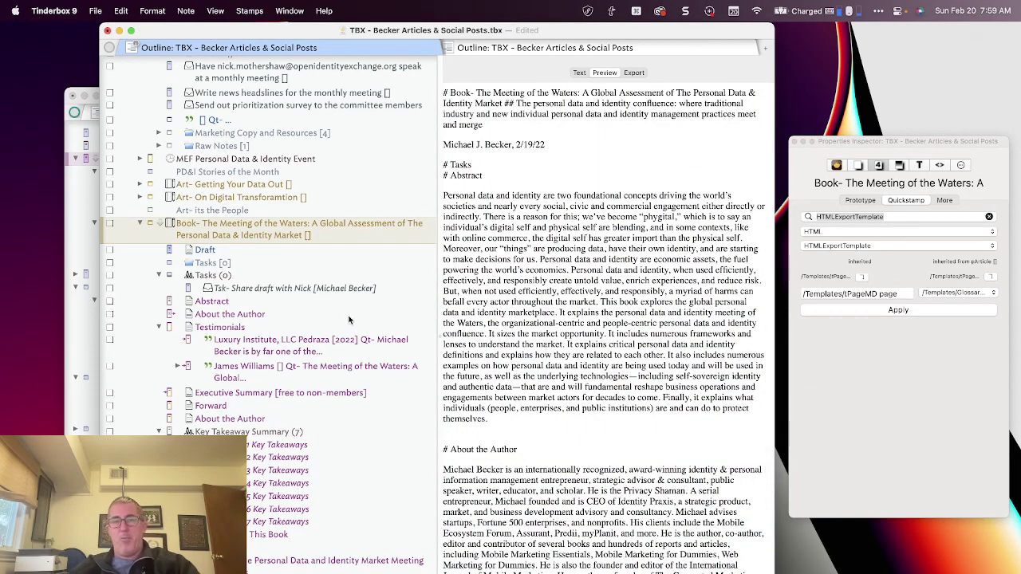
scroll(348, 320, "down", 5)
scroll(350, 319, "up", 8)
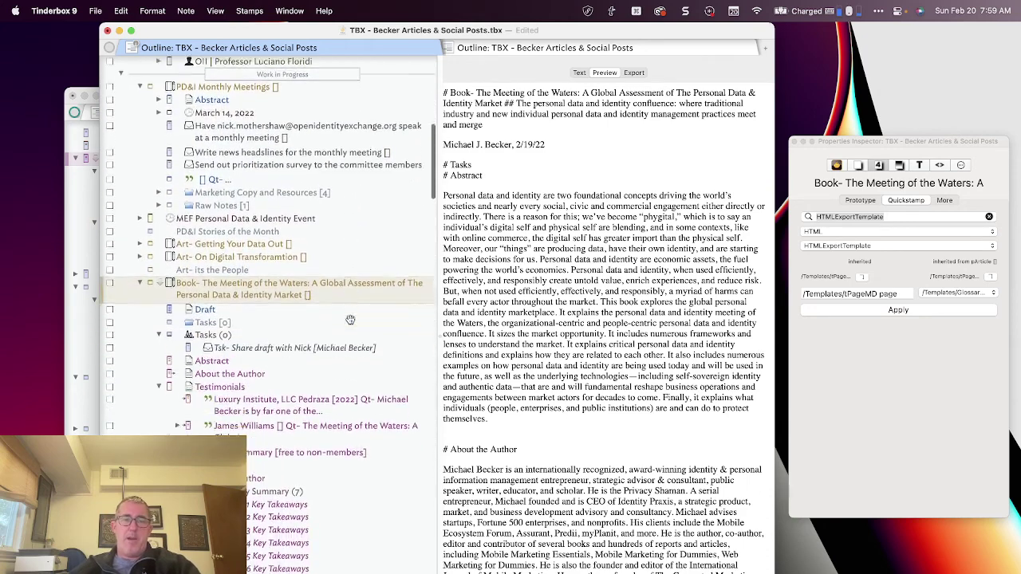
scroll(350, 320, "down", 2)
Step: Minimise the Becker articles window to reveal the TBX L - Simple Markdown Template document
double_click(259, 32)
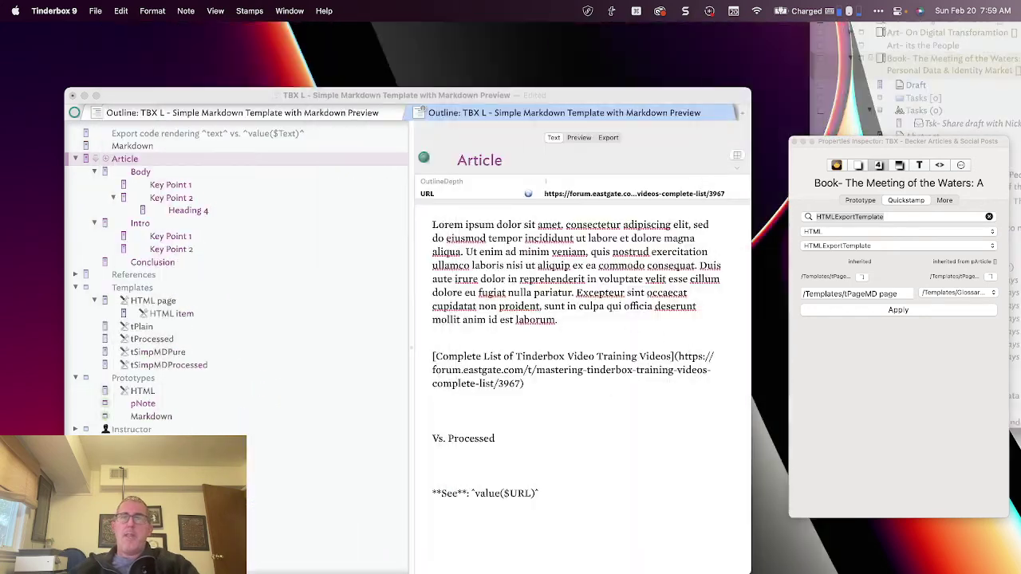